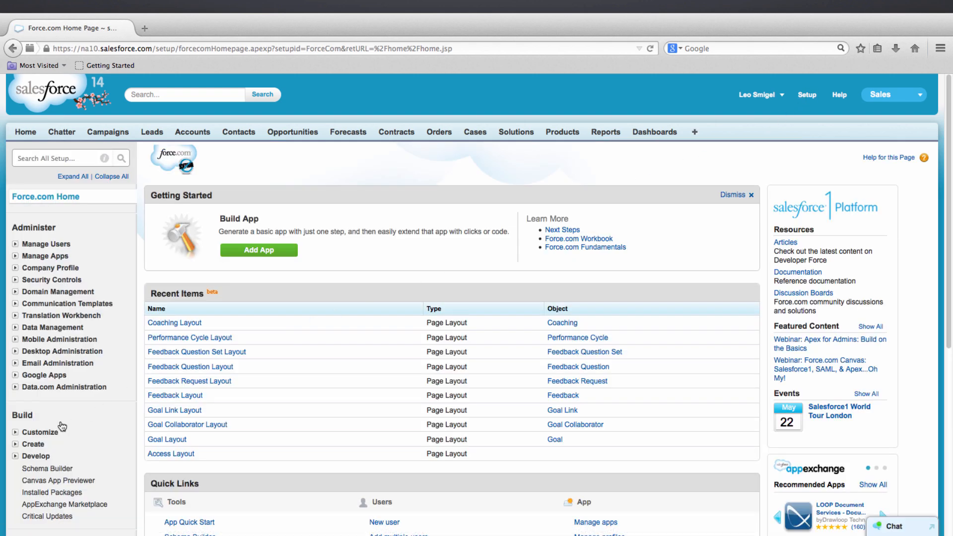
# Navigate Setup to Create > Workflow & Approvals > Flows to start a new flow
pyautogui.click(29, 445)
pyautogui.scroll(-2, 60, 425)
pyautogui.click(64, 484)
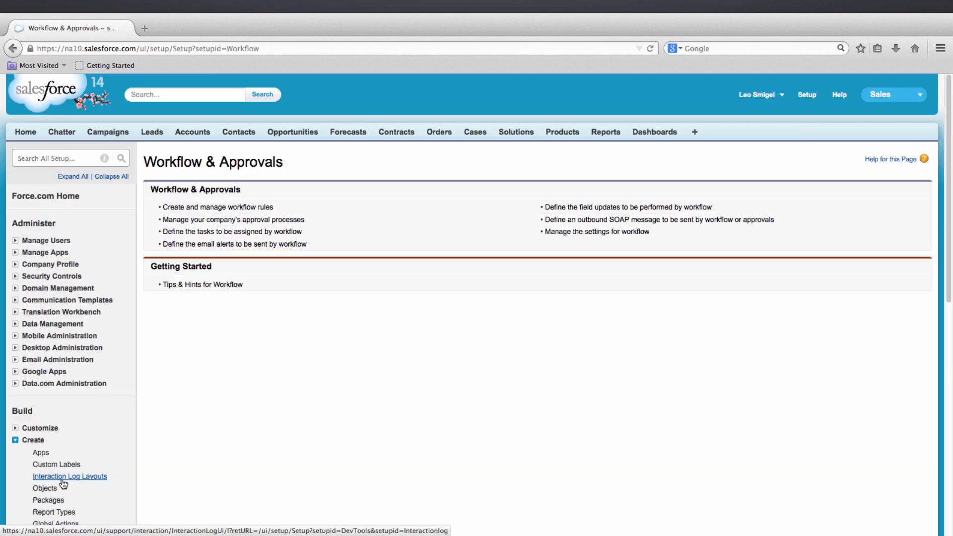
pyautogui.scroll(-3, 63, 484)
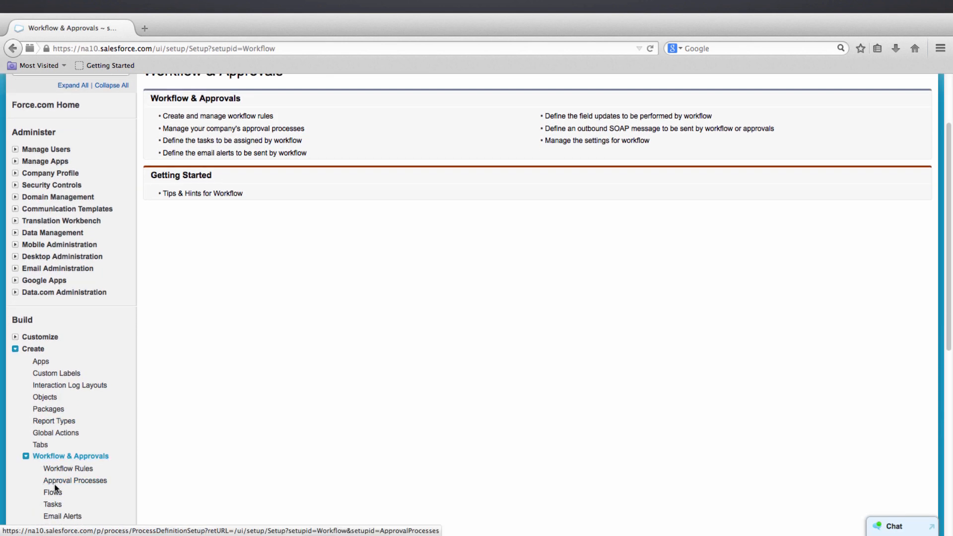
pyautogui.click(54, 493)
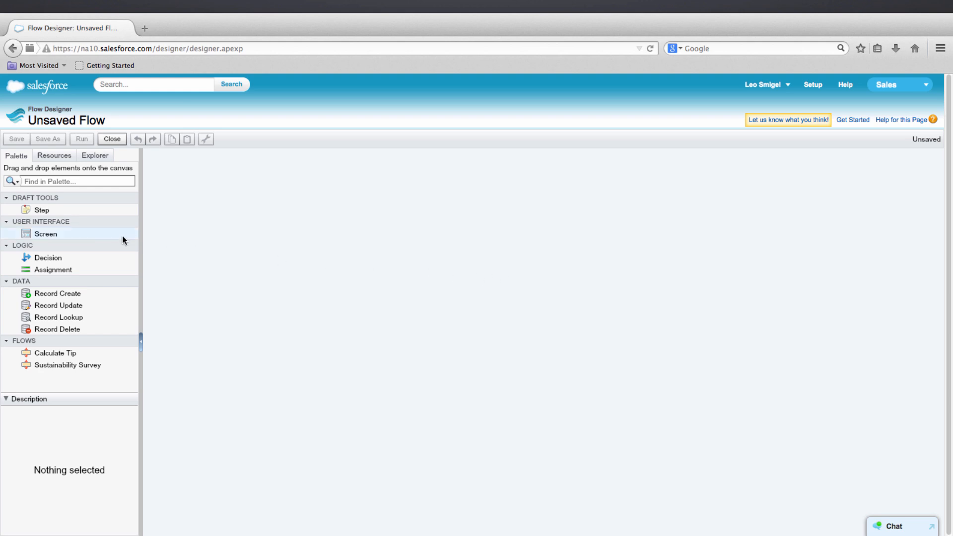
# Place a Screen element on the canvas and prepare to replace its auto-filled unique name
pyautogui.moveTo(46, 233); pyautogui.dragTo(366, 223)
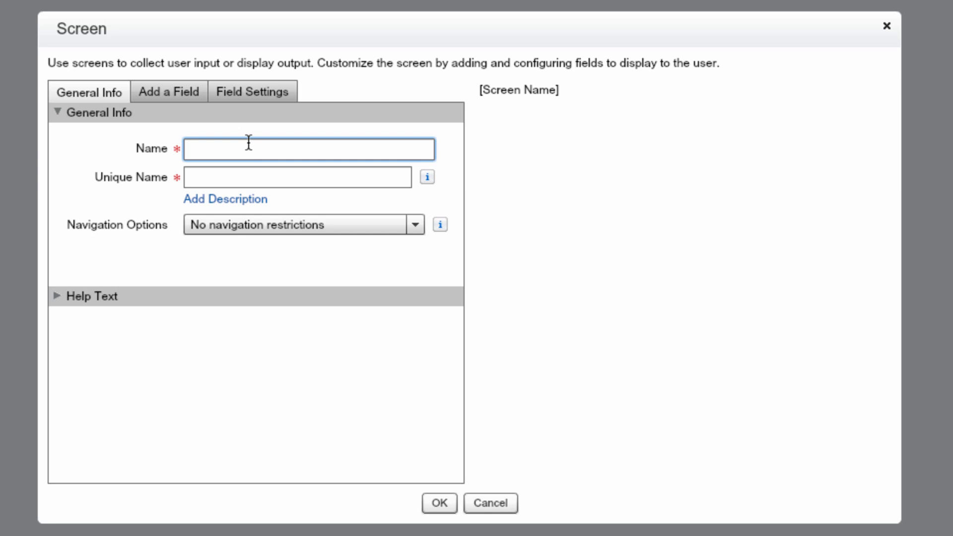
pyautogui.write('Enter Your Contact Info')
pyautogui.press('Tab')
pyautogui.hotkey('ctrl', 'a')
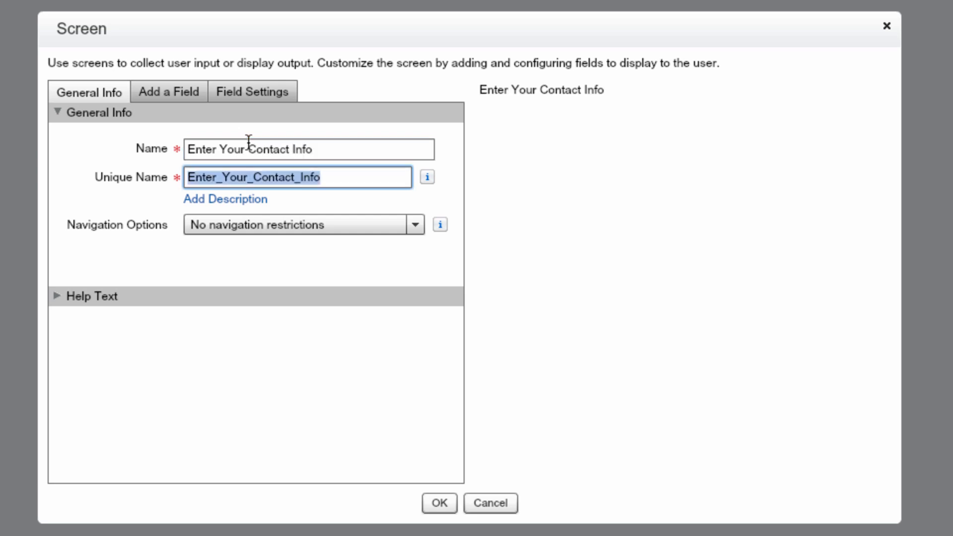
pyautogui.write('Get_Customer_Information')
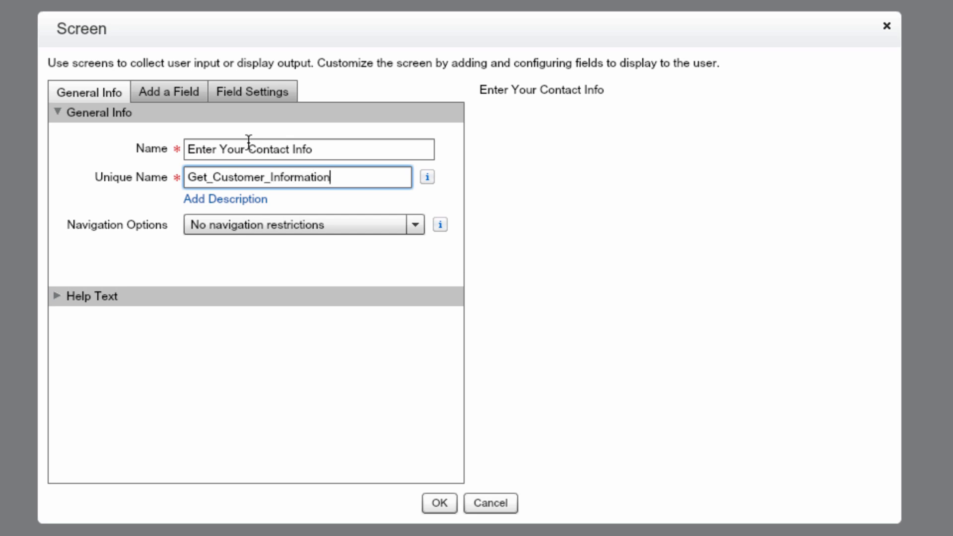
# Add three Textbox inputs to the contact screen
pyautogui.click(188, 88)
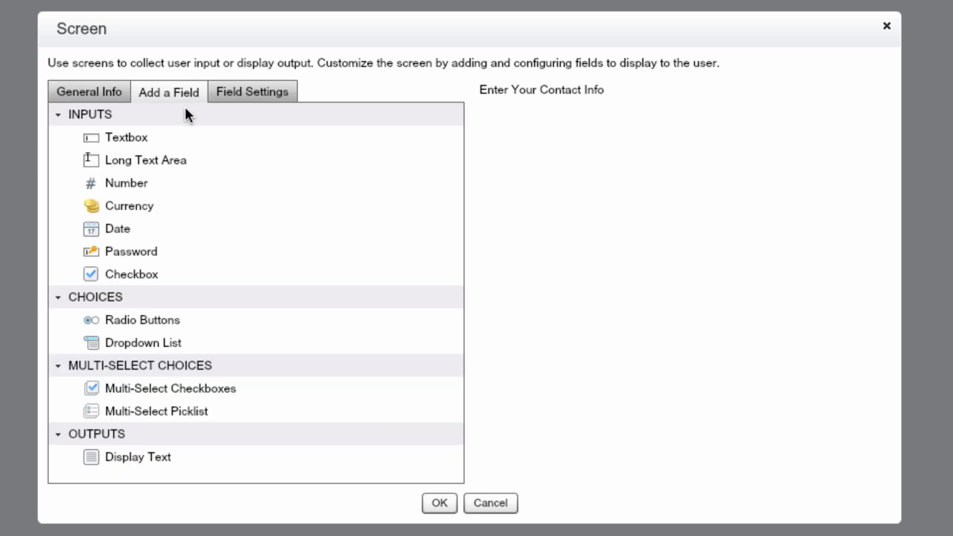
pyautogui.click(125, 138)
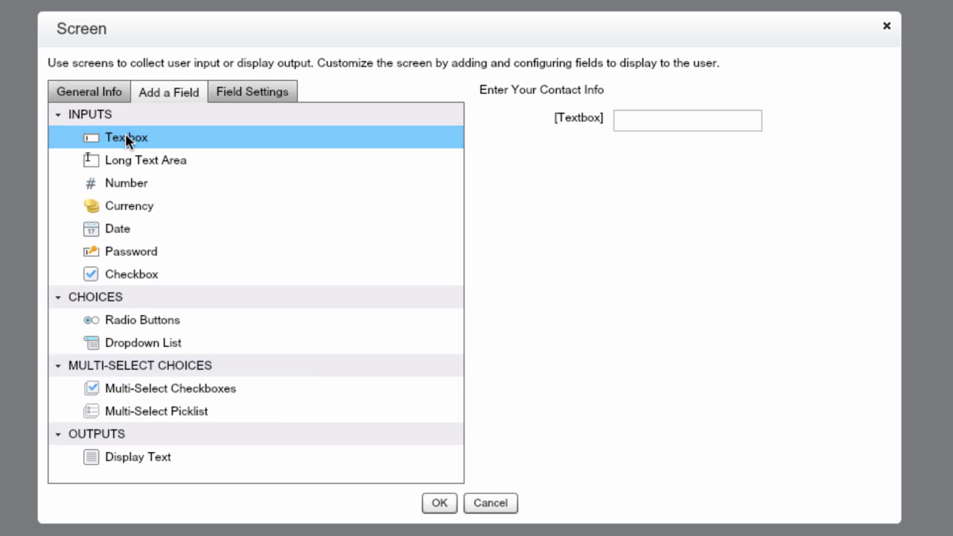
pyautogui.click(125, 138)
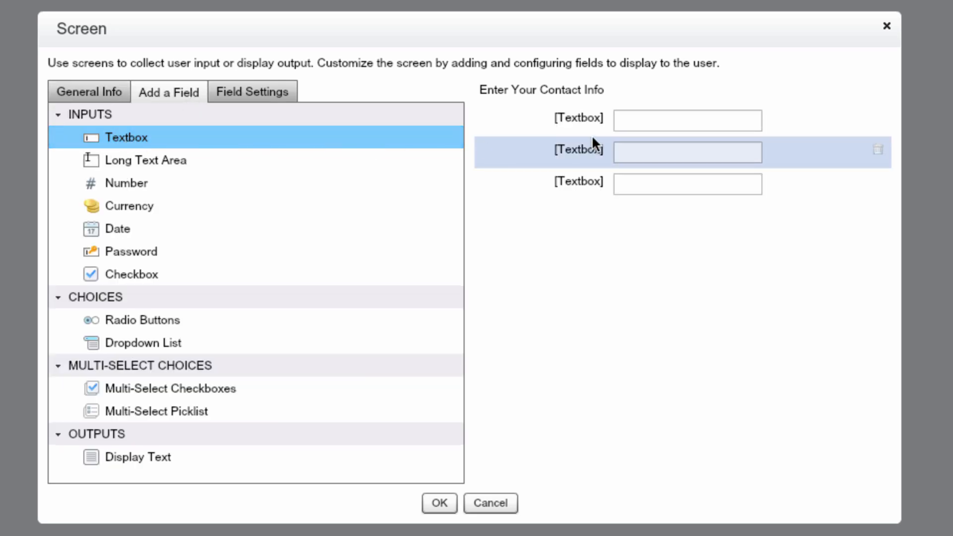
# Label the textboxes First Name, Last Name and Email Address and make each required
pyautogui.click(651, 124)
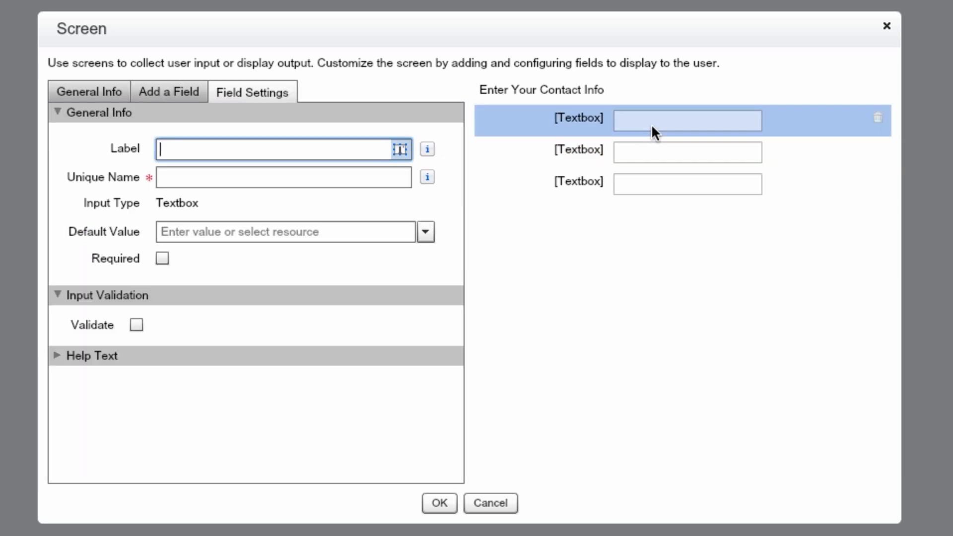
pyautogui.write('First Name')
pyautogui.press('Tab')
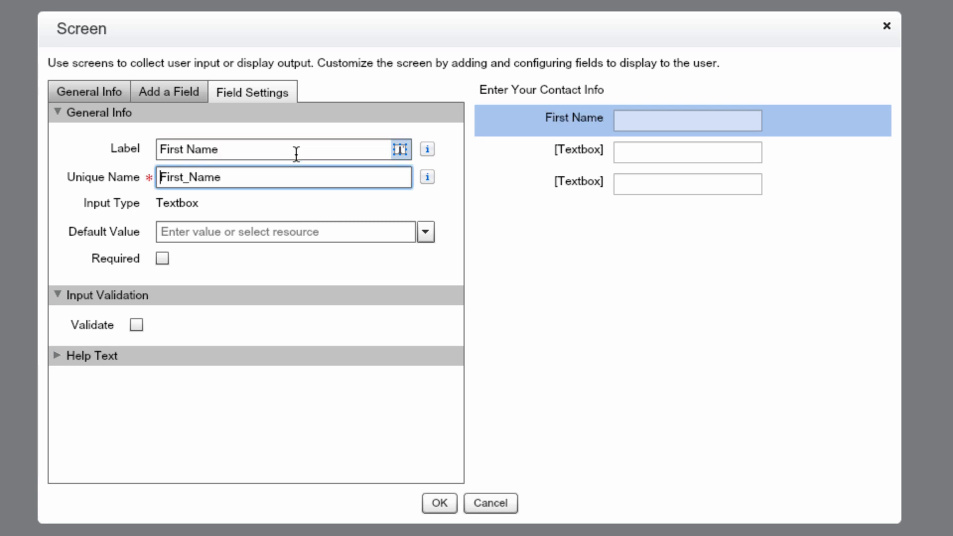
pyautogui.click(161, 258)
pyautogui.click(651, 149)
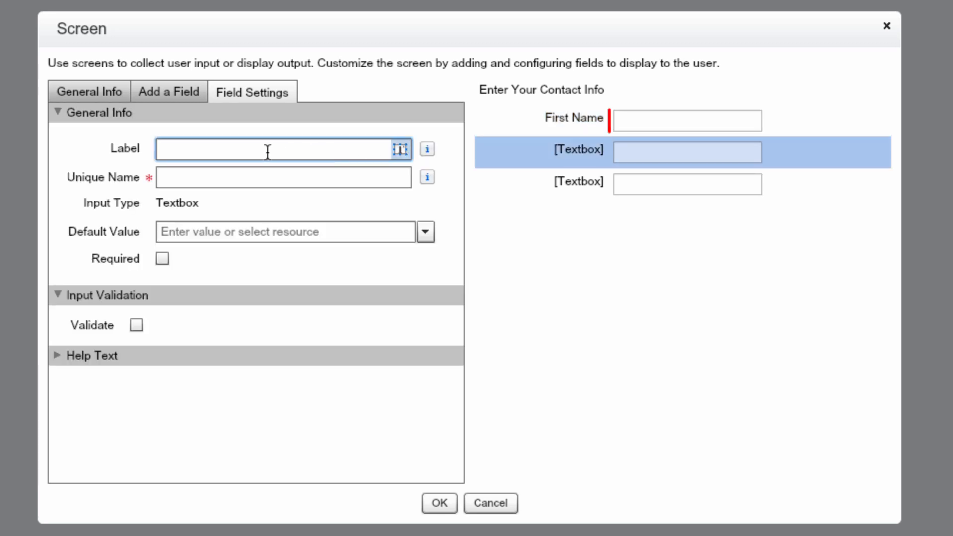
pyautogui.write('Last Name')
pyautogui.press('Tab')
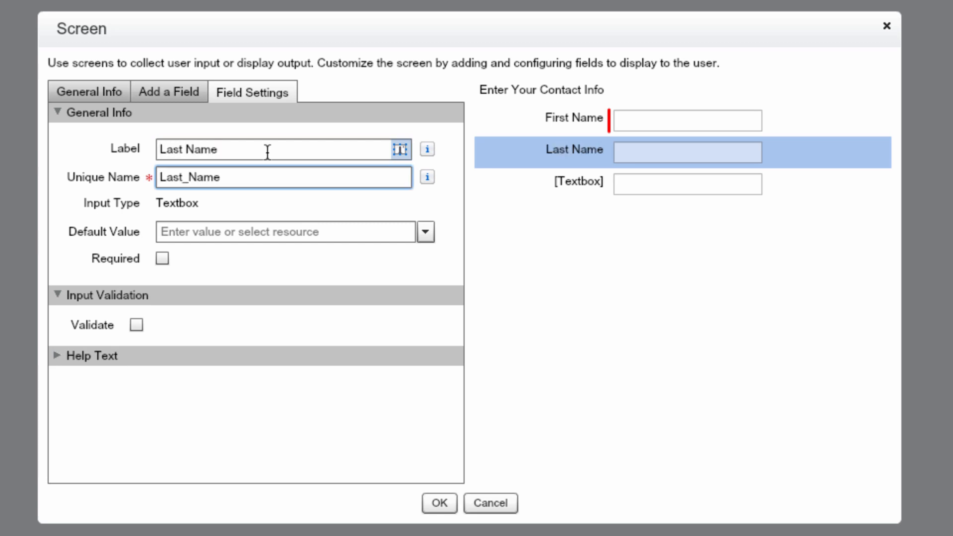
pyautogui.click(163, 256)
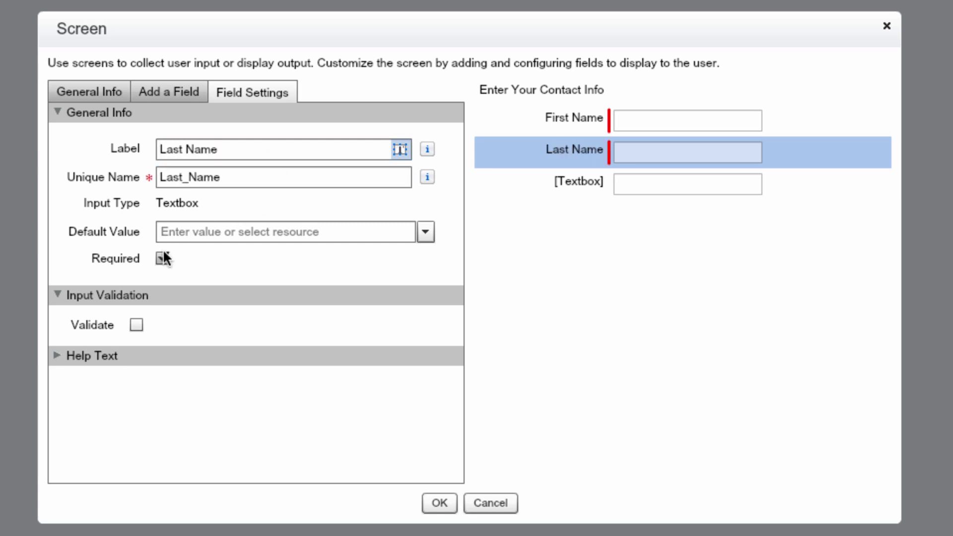
pyautogui.click(633, 179)
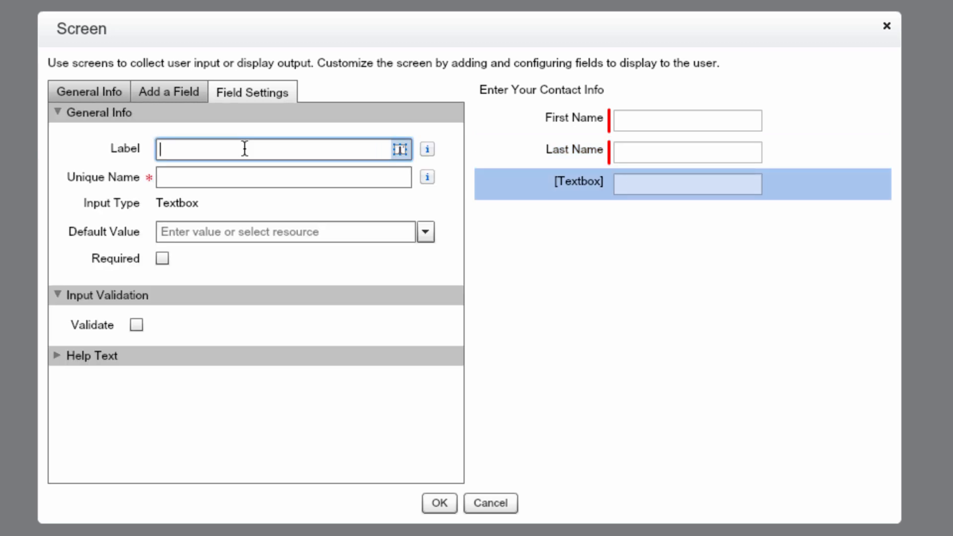
pyautogui.write('Email Address')
pyautogui.press('Tab')
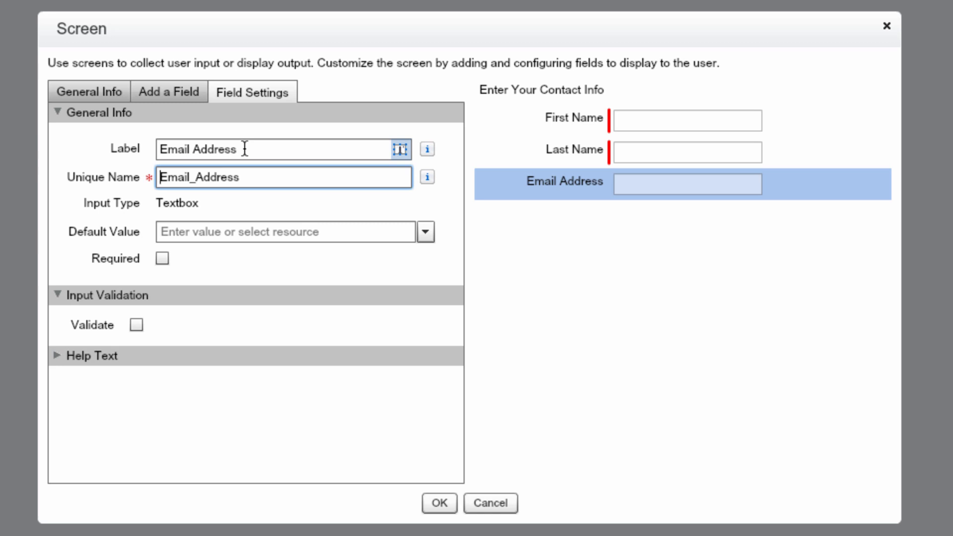
pyautogui.click(165, 256)
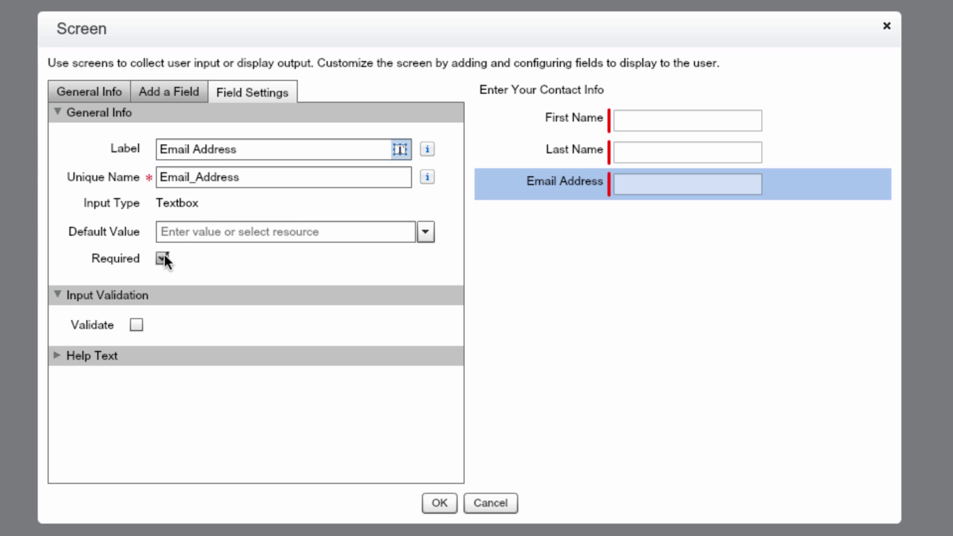
# Confirm the contact screen and place a Record Lookup element below it on the canvas
pyautogui.click(436, 500)
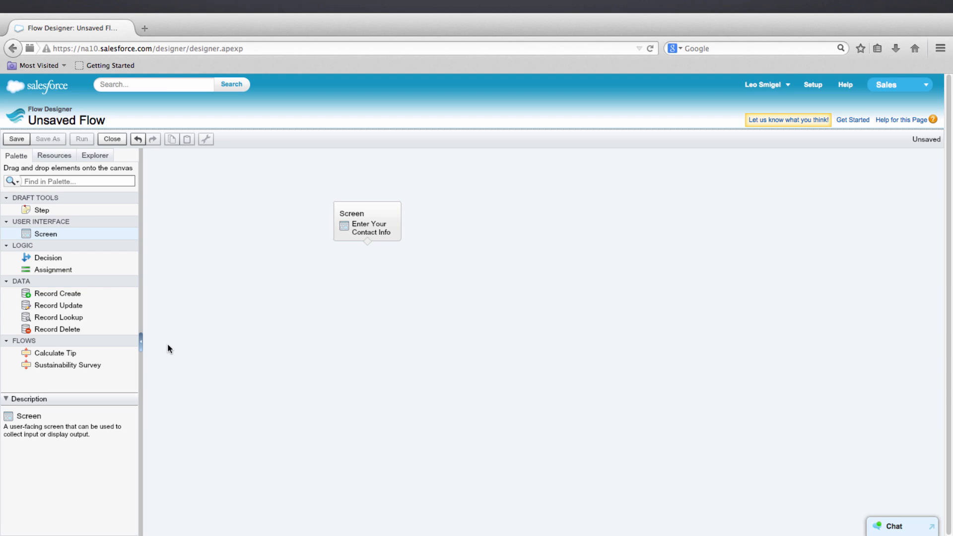
pyautogui.moveTo(49, 317); pyautogui.dragTo(345, 302)
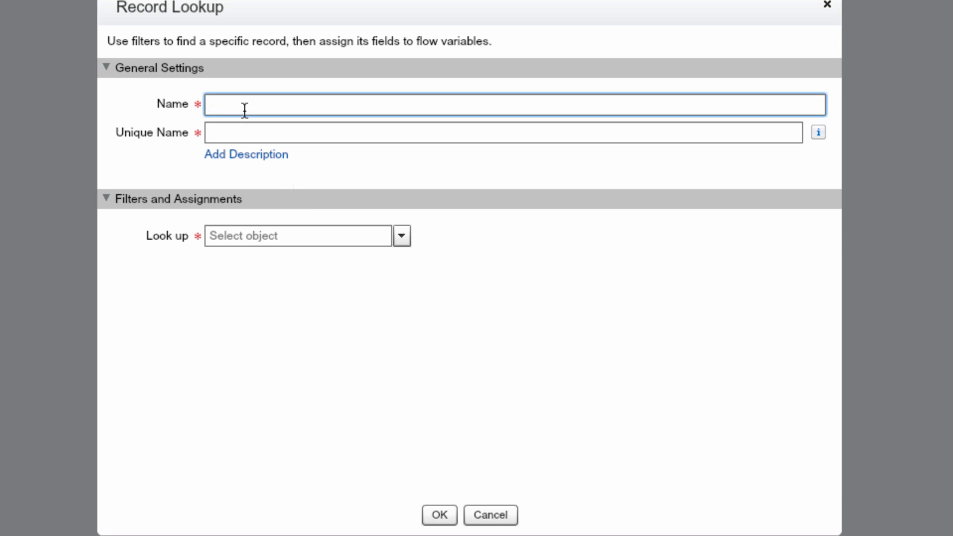
pyautogui.write('Does itser Exist')
# Accept the Does User Exist unique name and set the lookup object to the standard Lead
pyautogui.press('Tab')
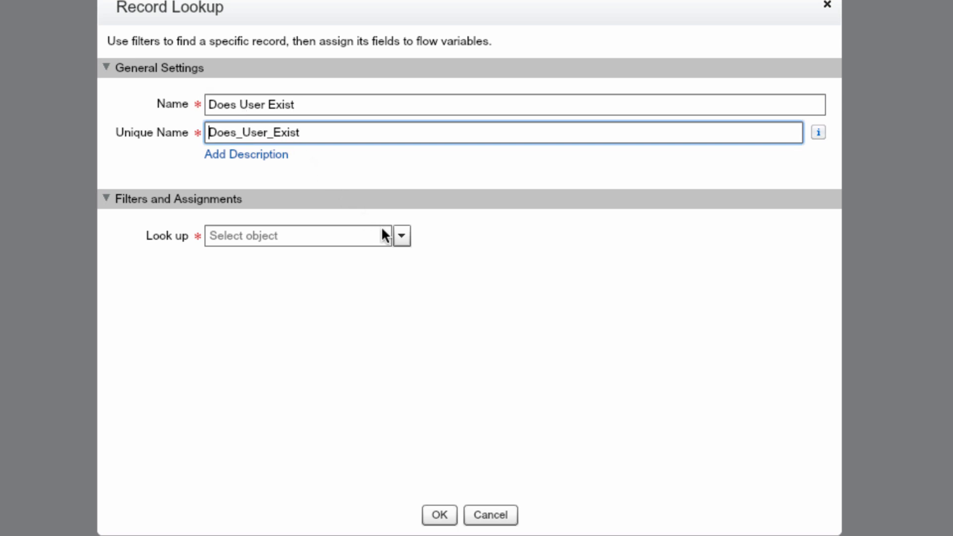
pyautogui.click(401, 237)
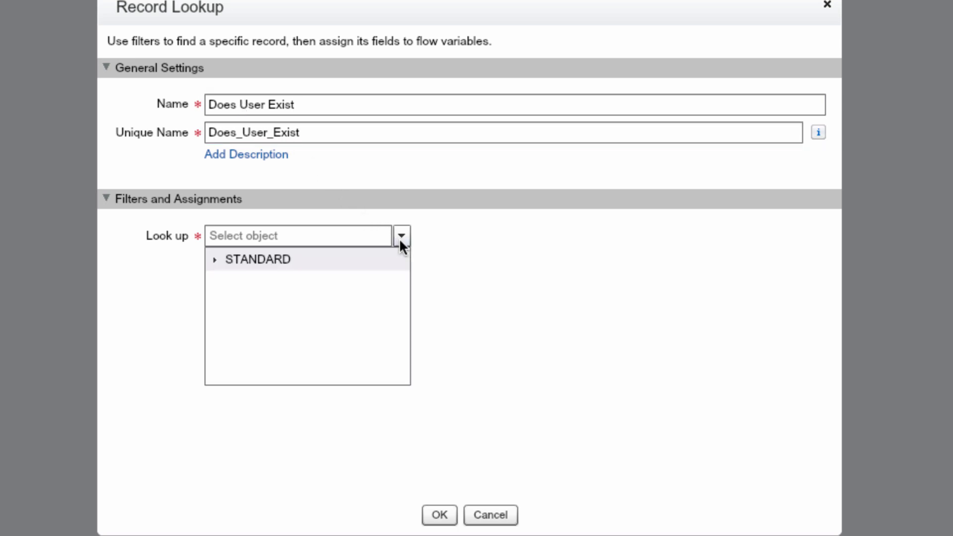
pyautogui.click(261, 259)
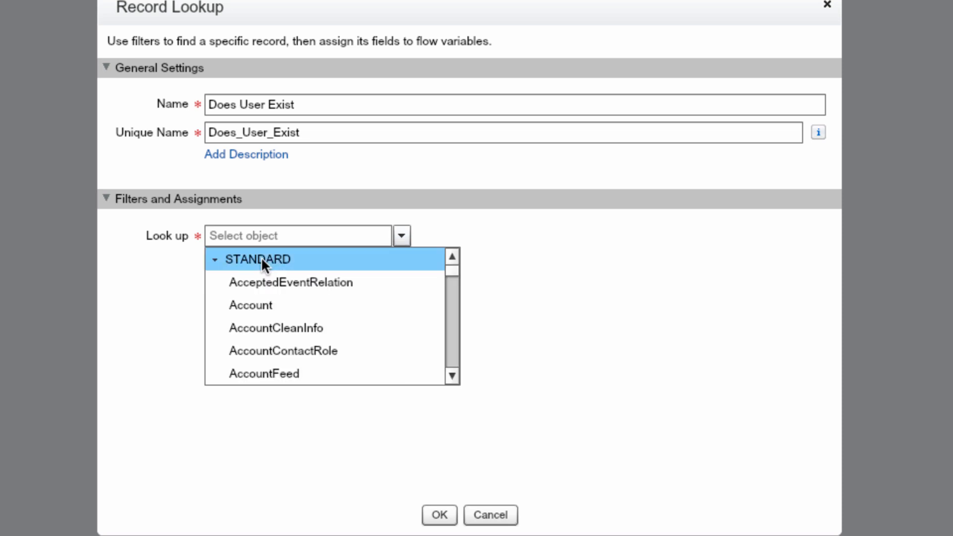
pyautogui.press('l')
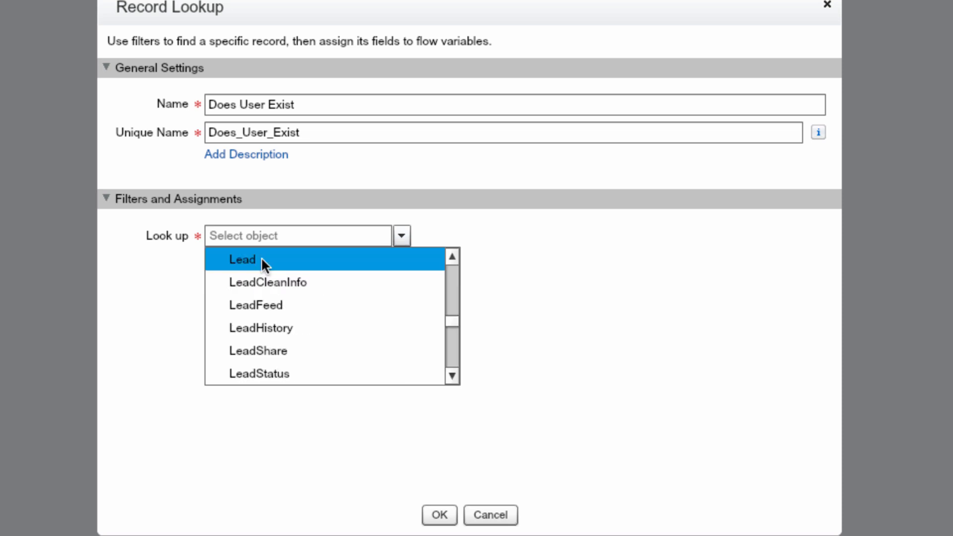
pyautogui.click(264, 260)
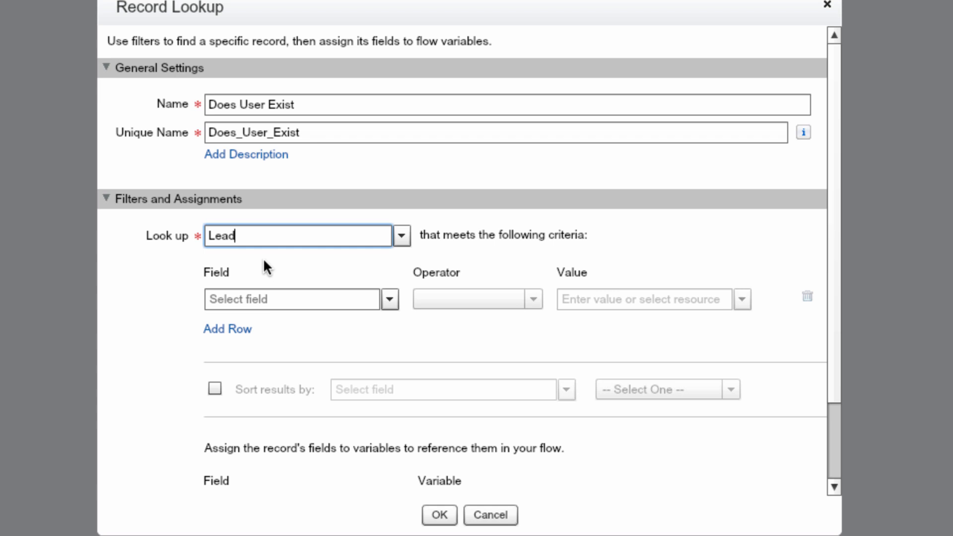
# Filter Leads where FirstName equals the First_Name screen input
pyautogui.click(388, 297)
pyautogui.click(297, 323)
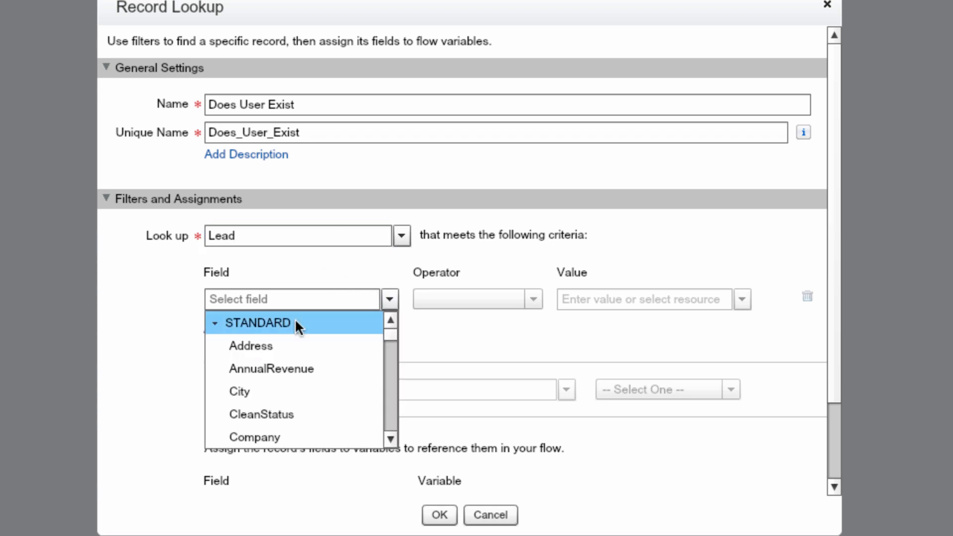
pyautogui.scroll(-5, 295, 338)
pyautogui.click(294, 338)
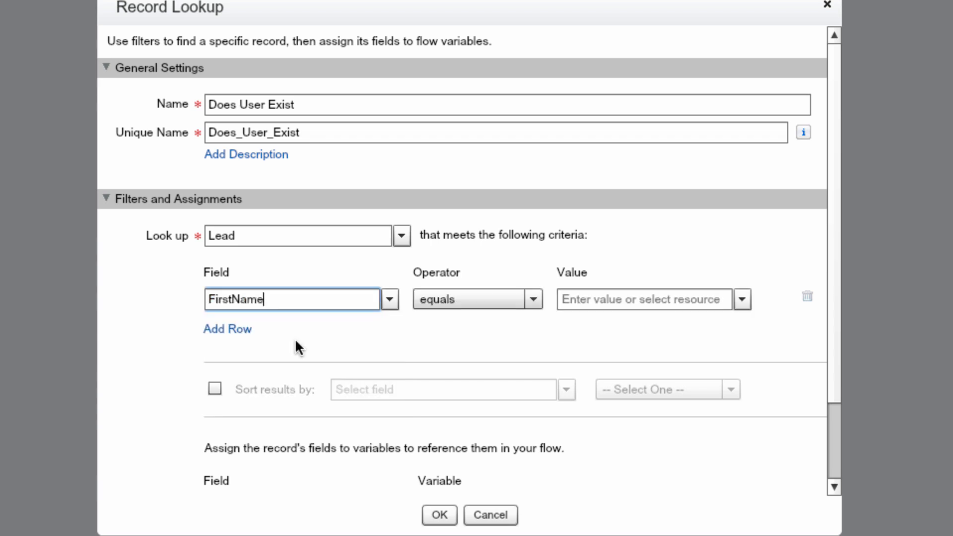
pyautogui.click(742, 300)
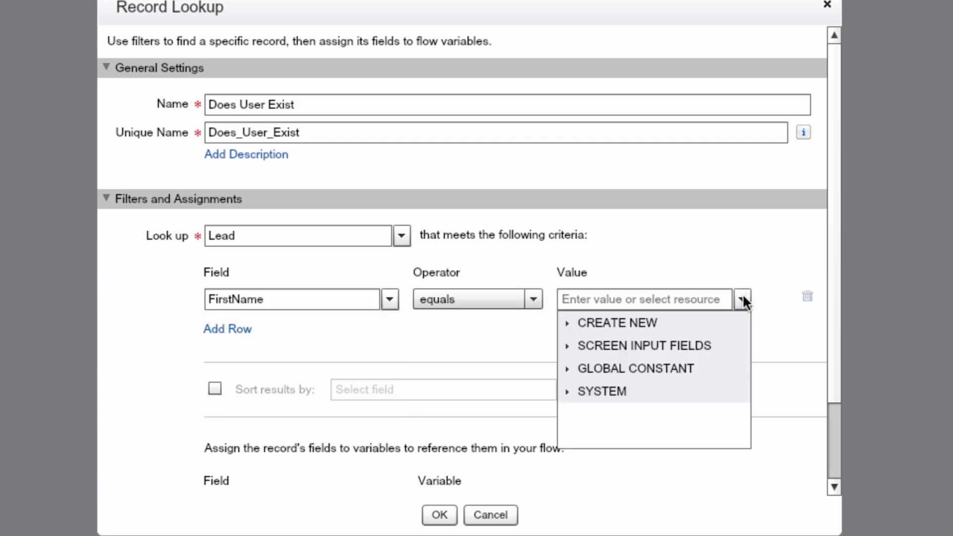
pyautogui.click(683, 337)
pyautogui.click(660, 388)
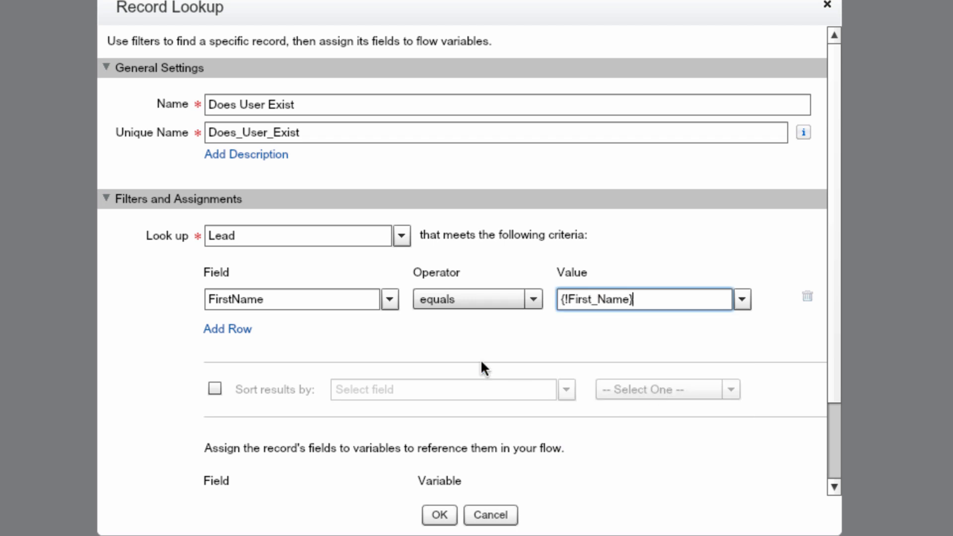
# Add a second filter: LastName equals the Last_Name screen input
pyautogui.click(227, 328)
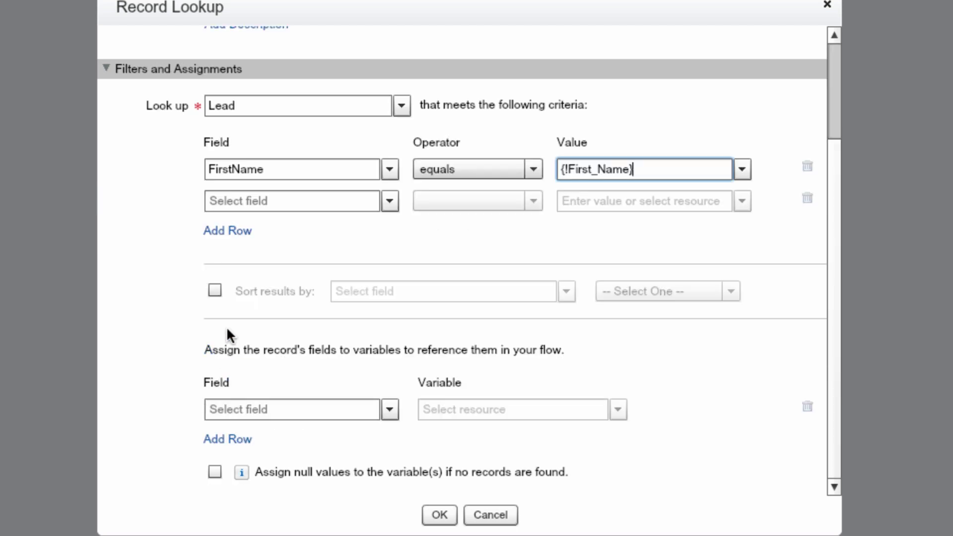
pyautogui.click(388, 201)
pyautogui.click(277, 224)
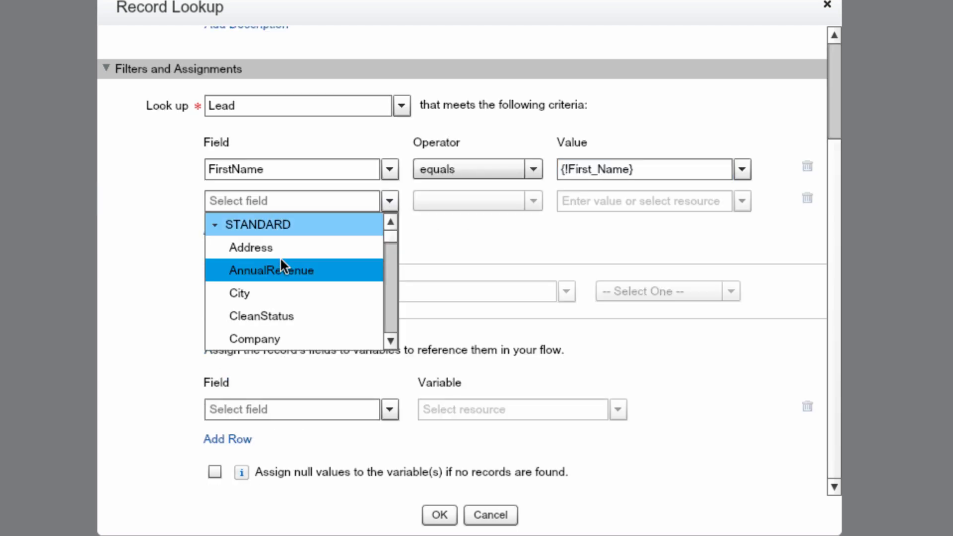
pyautogui.scroll(-5, 280, 257)
pyautogui.click(281, 290)
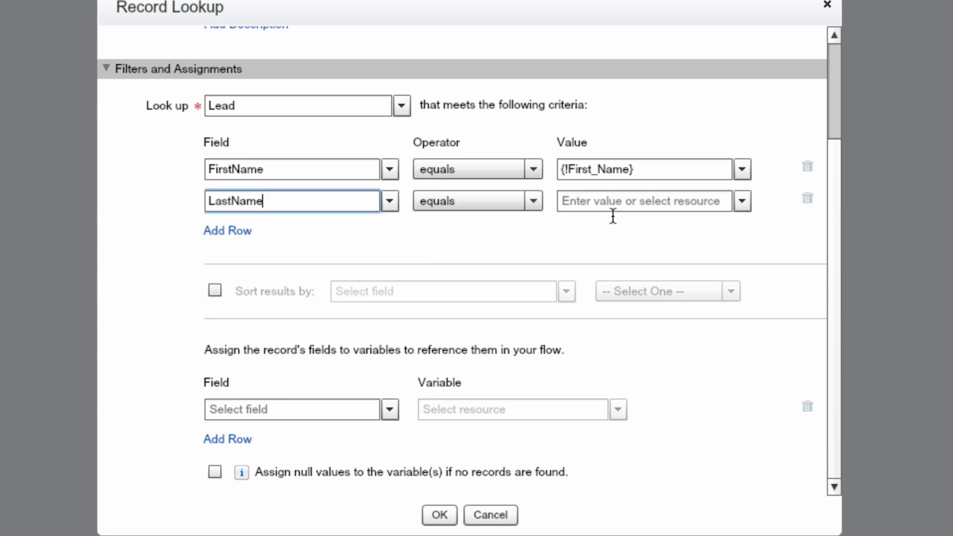
pyautogui.click(739, 200)
pyautogui.click(669, 248)
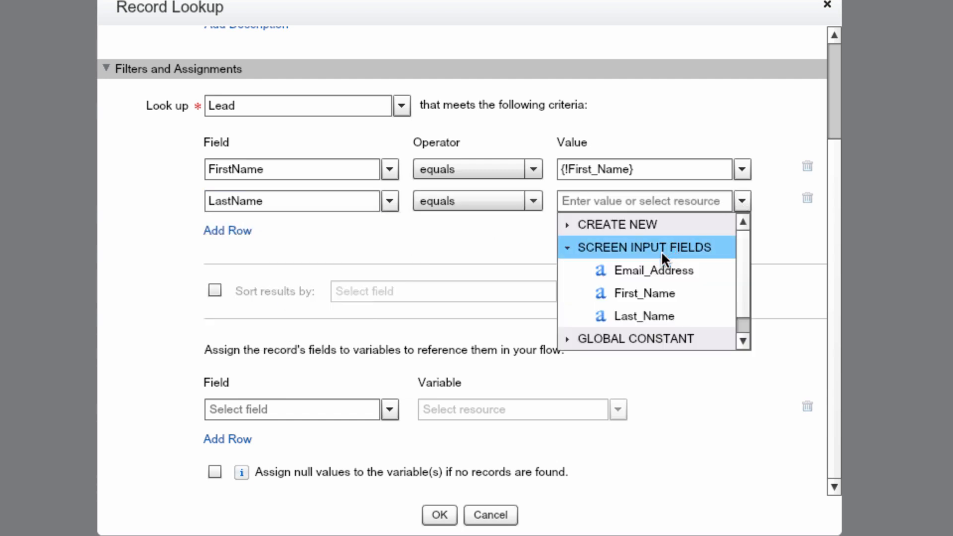
pyautogui.click(655, 315)
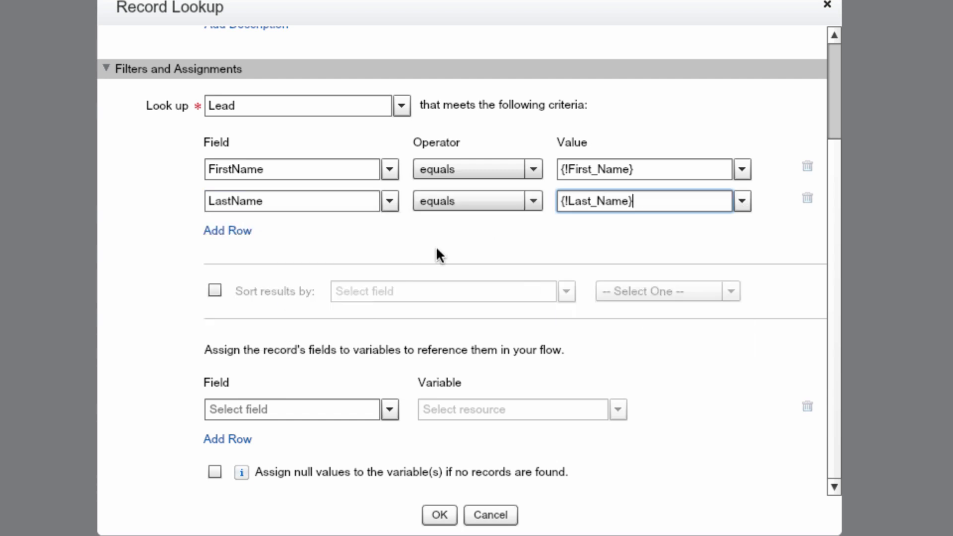
# Add a third filter: Email equals the Email_Address screen input
pyautogui.click(229, 231)
pyautogui.click(388, 201)
pyautogui.click(285, 224)
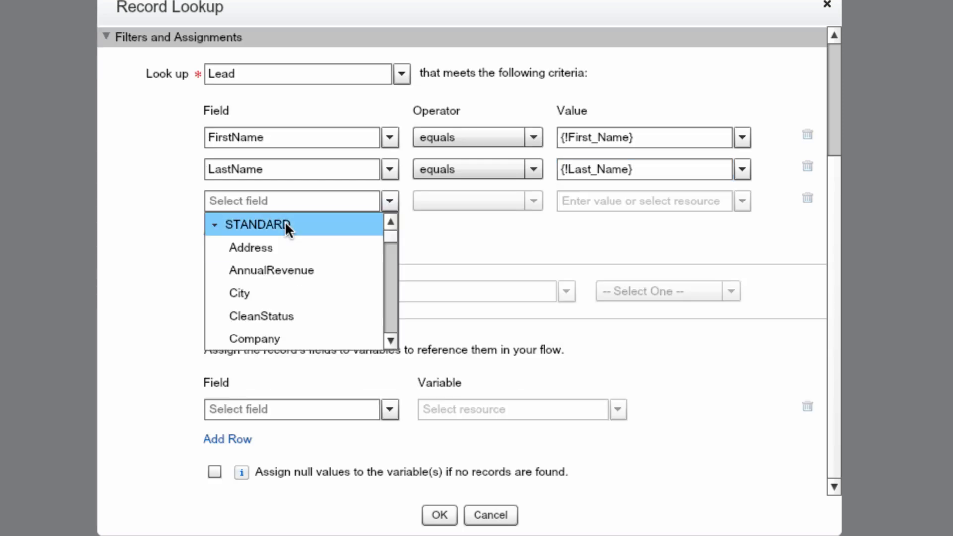
pyautogui.scroll(-3, 291, 253)
pyautogui.click(280, 223)
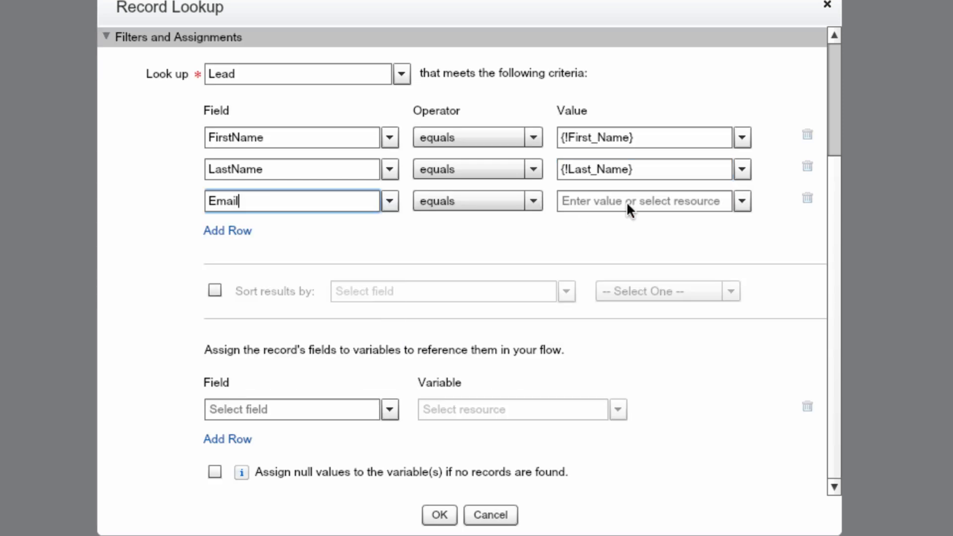
pyautogui.click(740, 200)
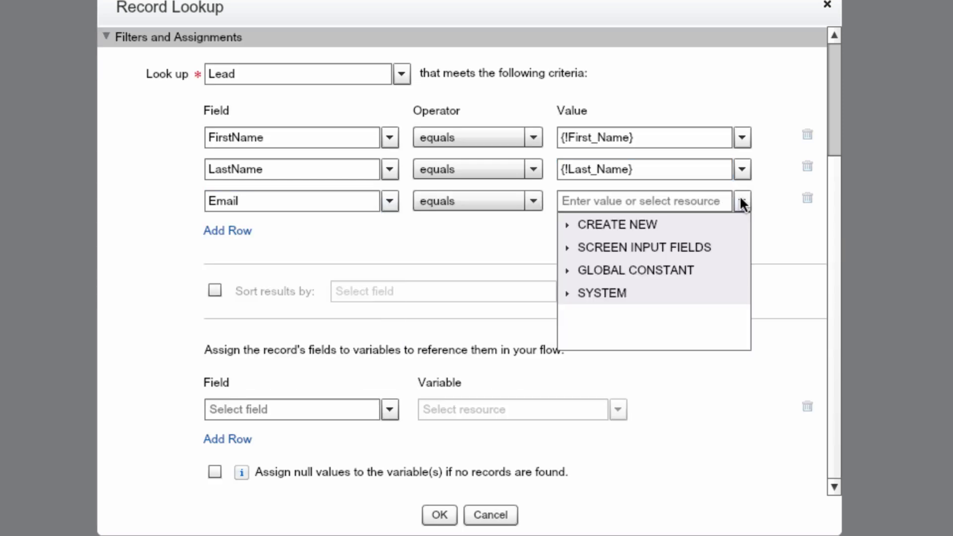
pyautogui.click(672, 246)
pyautogui.click(652, 273)
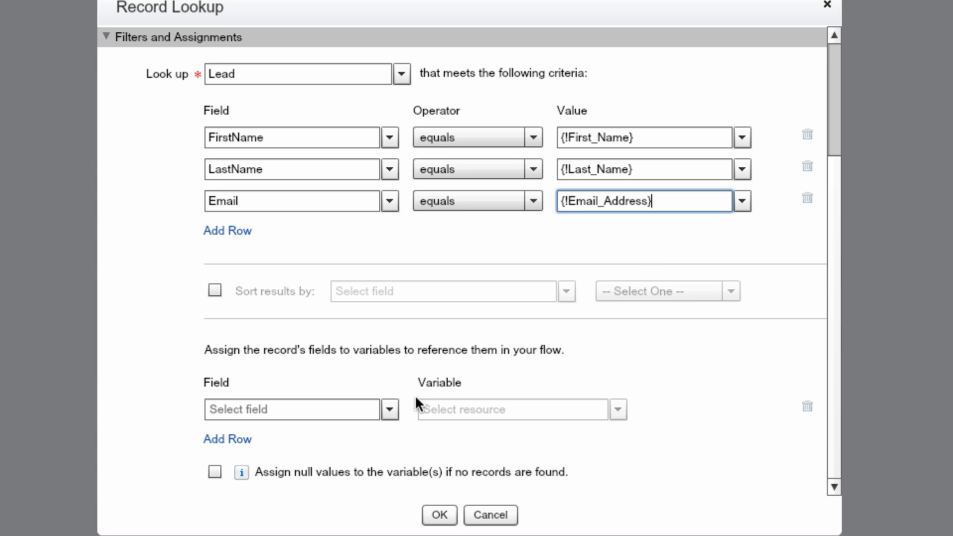
# Assign the found Lead's FirstName field in the lookup's first assignment row
pyautogui.click(389, 409)
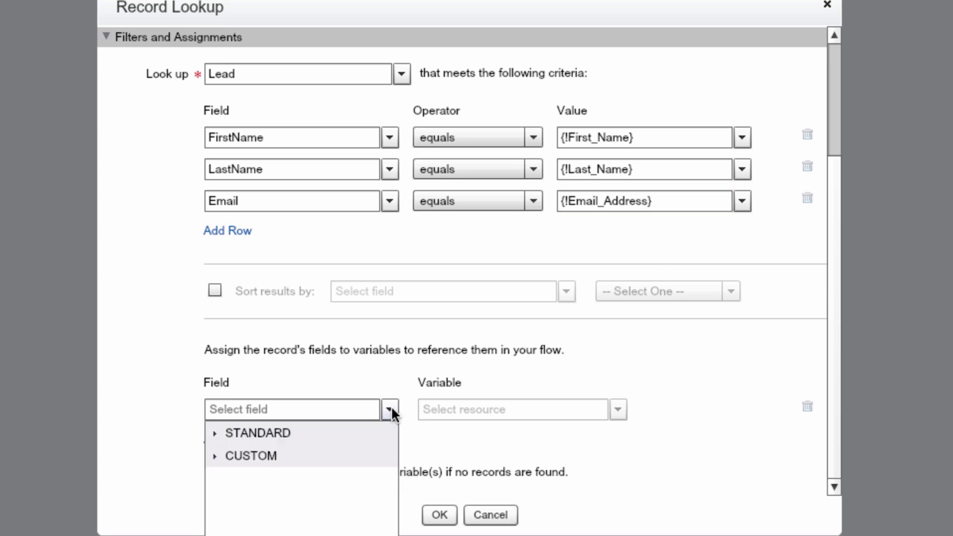
pyautogui.click(277, 433)
pyautogui.scroll(-3, 276, 459)
pyautogui.click(277, 459)
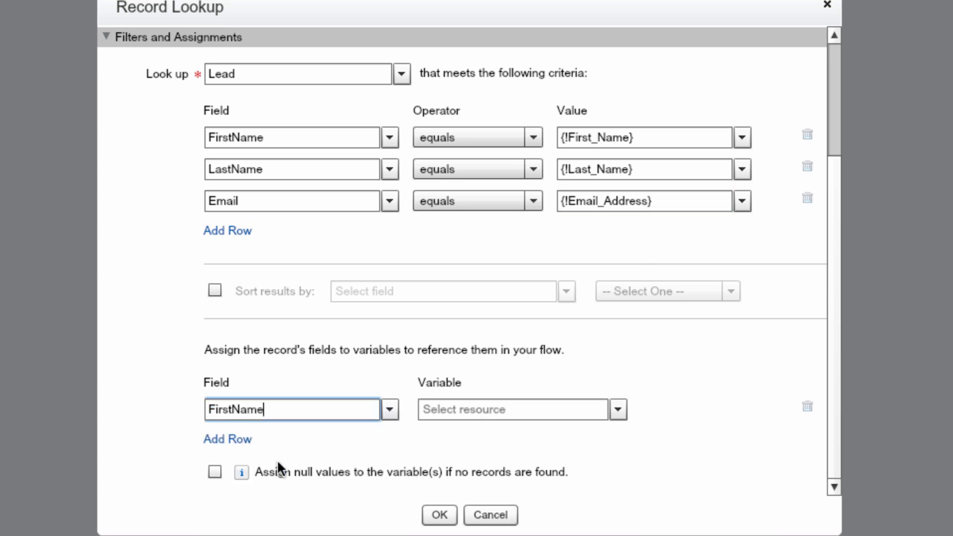
# Start creating a new Variable resource to store the FirstName value
pyautogui.click(618, 410)
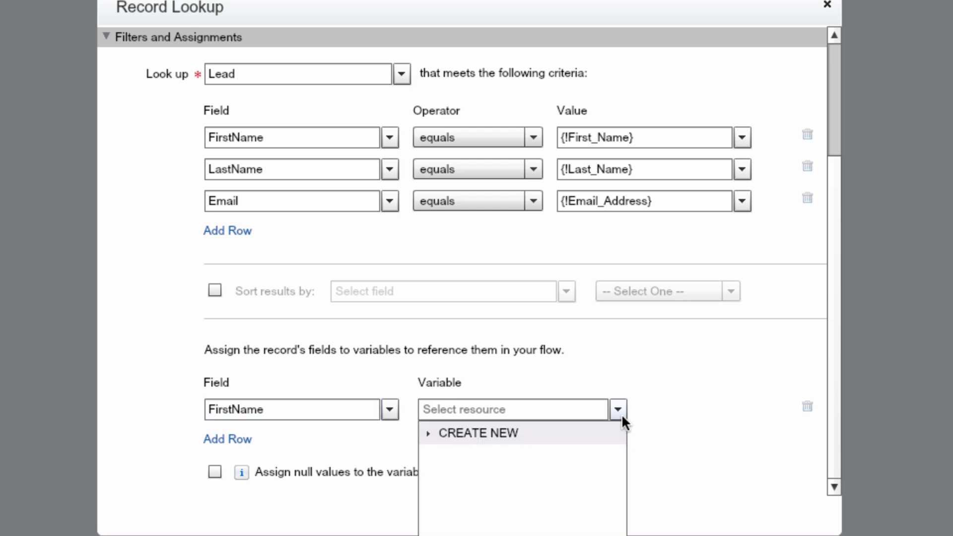
pyautogui.click(504, 433)
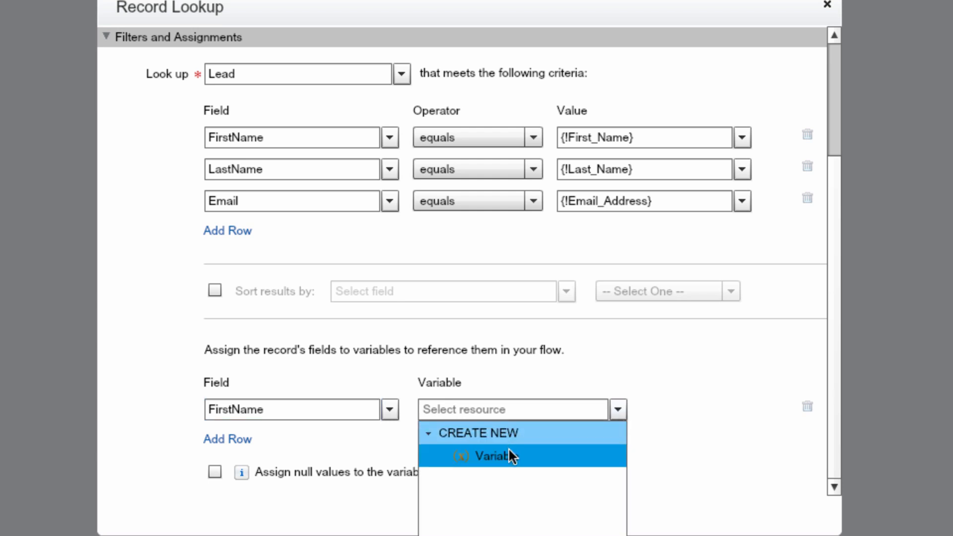
pyautogui.click(509, 452)
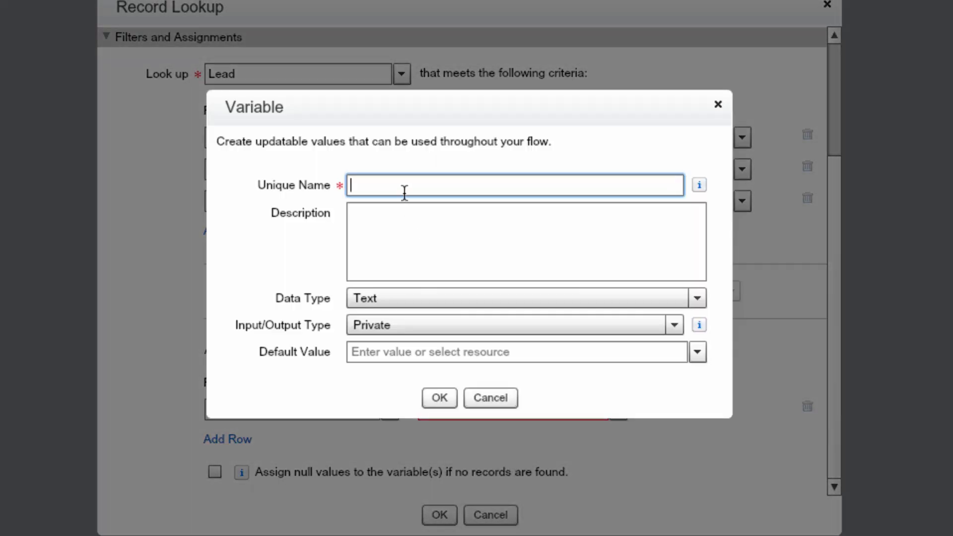
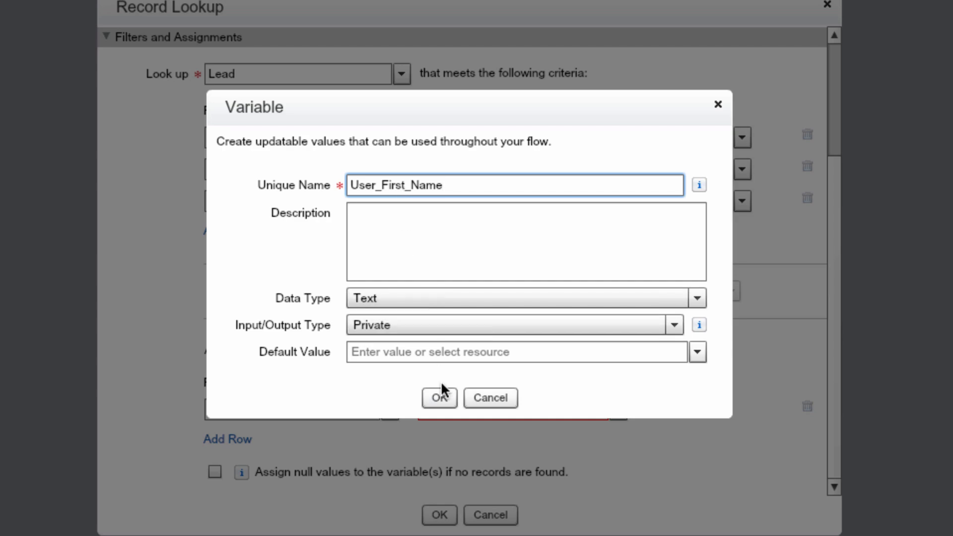
# Confirm User_First_Name, then map the lead's LastName to a new User_Last_Name variable
pyautogui.click(439, 396)
pyautogui.click(243, 439)
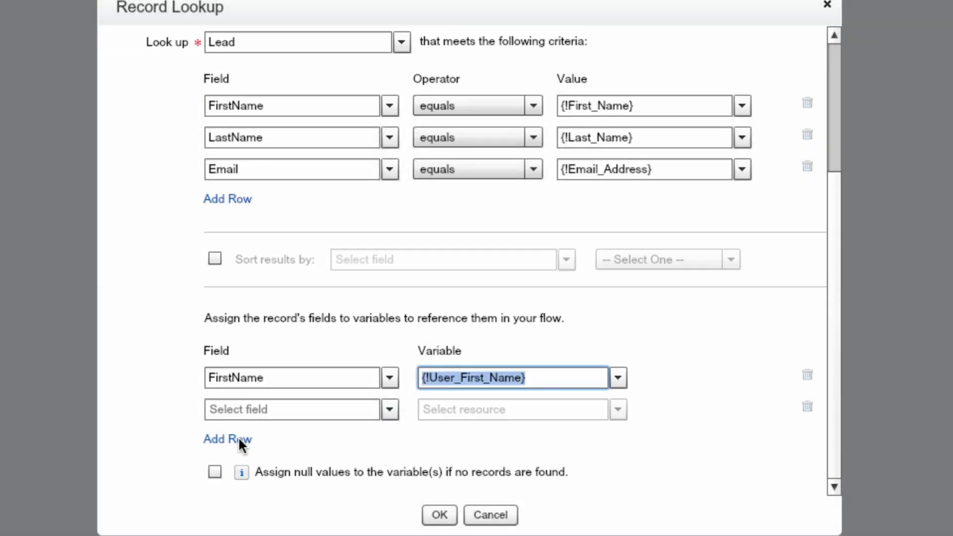
pyautogui.click(390, 409)
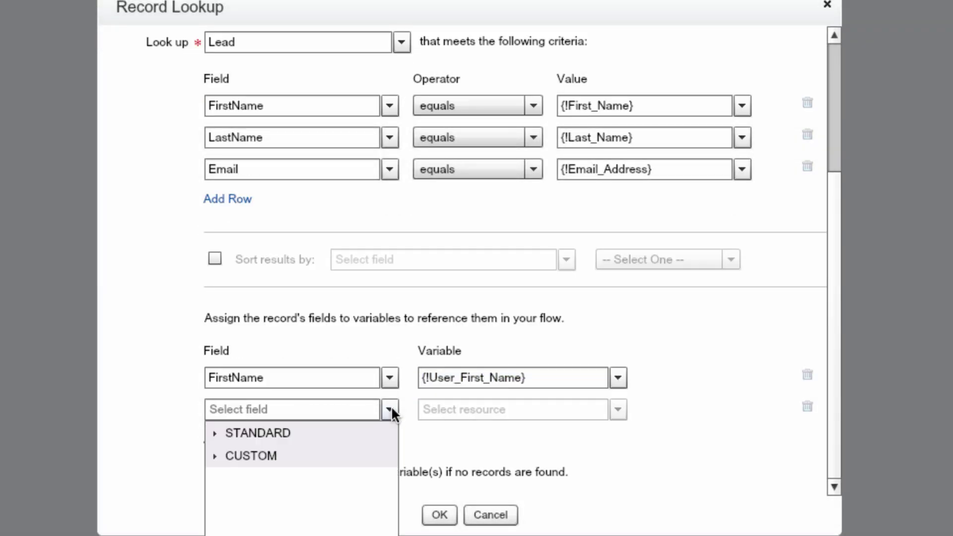
pyautogui.click(285, 432)
pyautogui.scroll(-5, 281, 456)
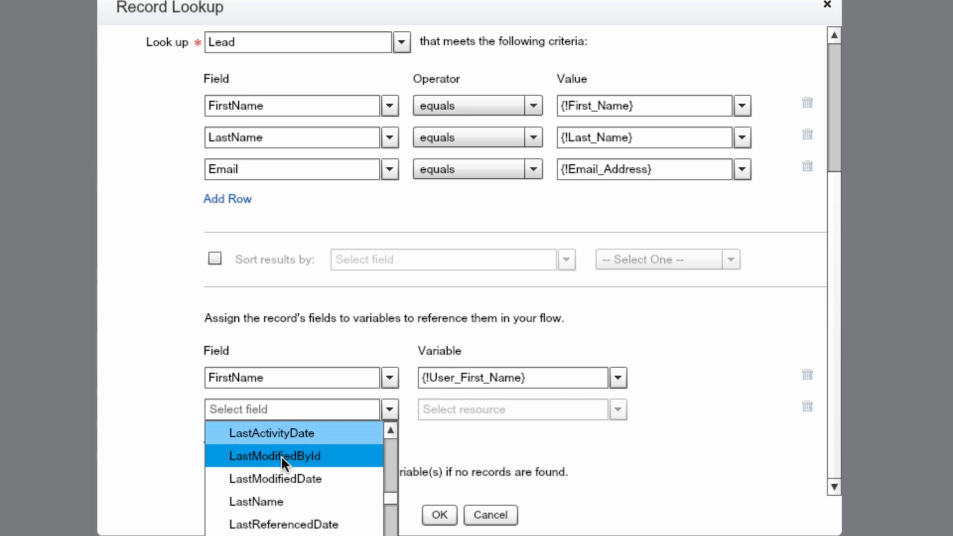
pyautogui.click(280, 497)
pyautogui.click(617, 409)
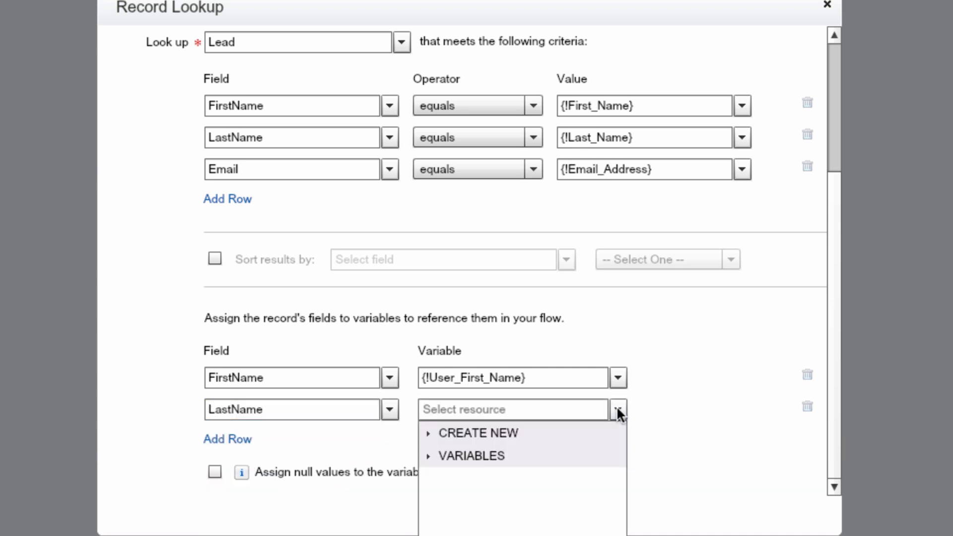
pyautogui.click(498, 433)
pyautogui.click(504, 453)
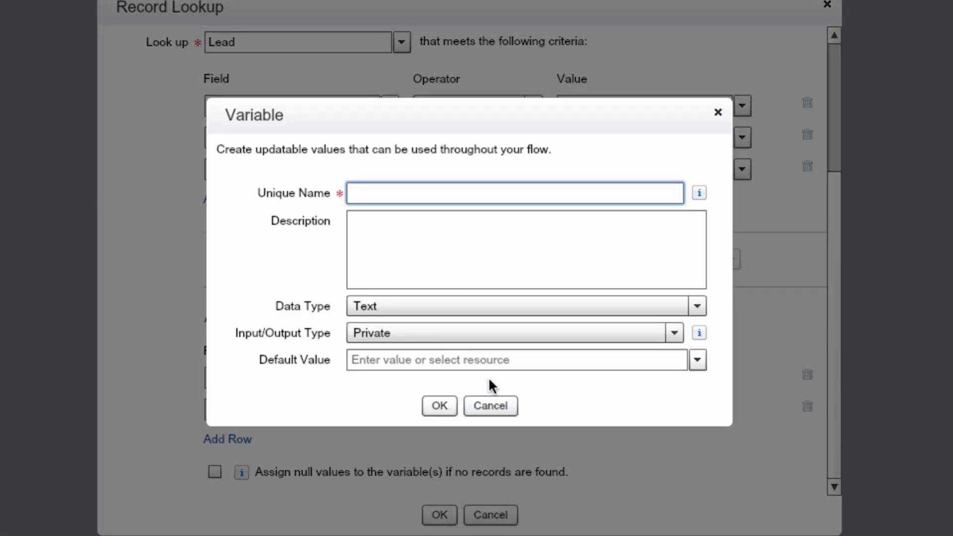
pyautogui.write('Last_')
pyautogui.hotkey('ctrl', 'a')
pyautogui.press('BackSpace')
pyautogui.write('User_Last_Name')
pyautogui.click(440, 404)
# Map the lead's Email to a new User_Email variable and confirm the Does User Exist lookup
pyautogui.click(235, 438)
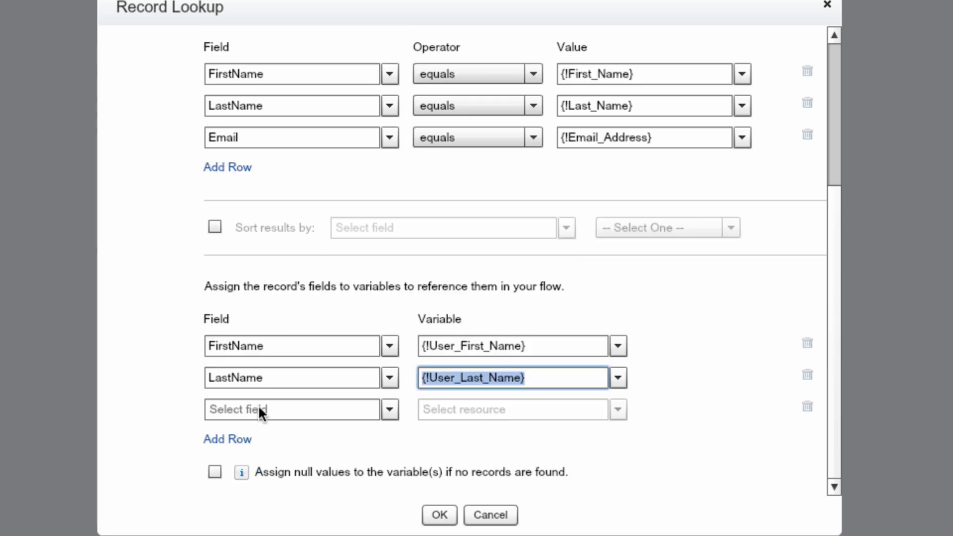
pyautogui.click(388, 412)
pyautogui.click(283, 432)
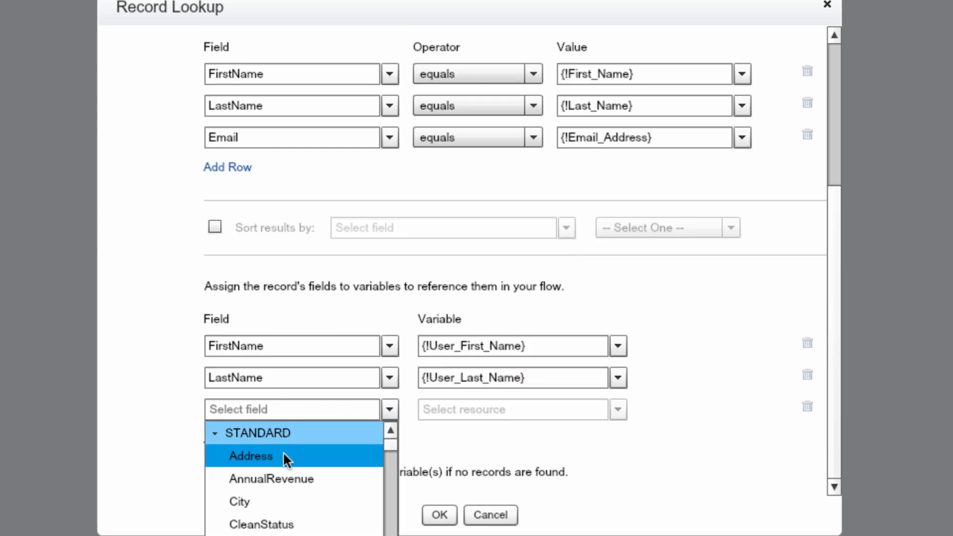
pyautogui.scroll(-5, 283, 451)
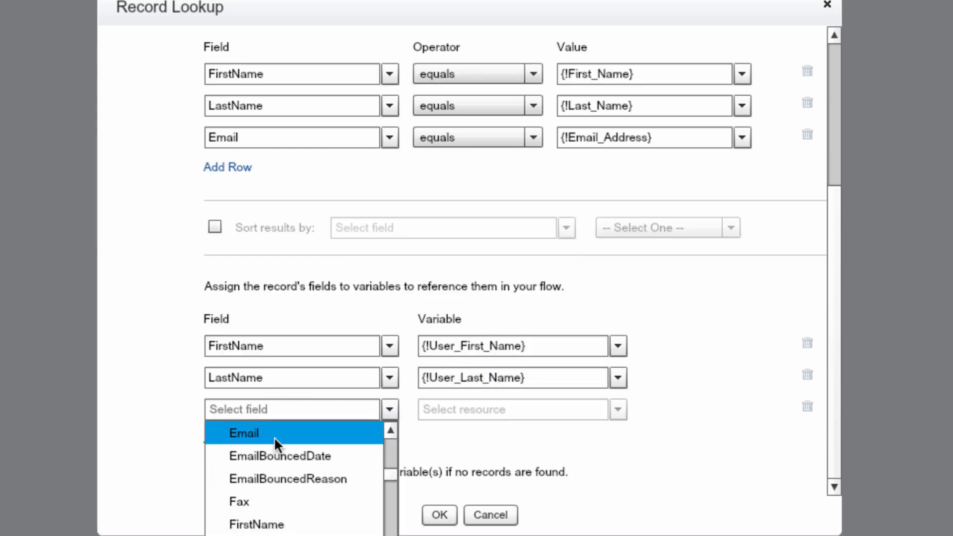
pyautogui.click(274, 435)
pyautogui.click(617, 409)
pyautogui.click(515, 433)
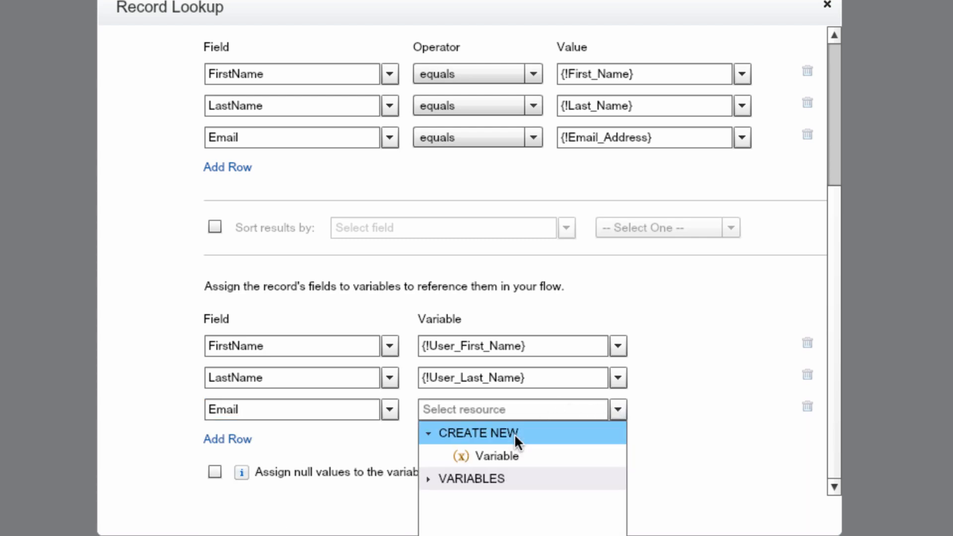
pyautogui.click(506, 454)
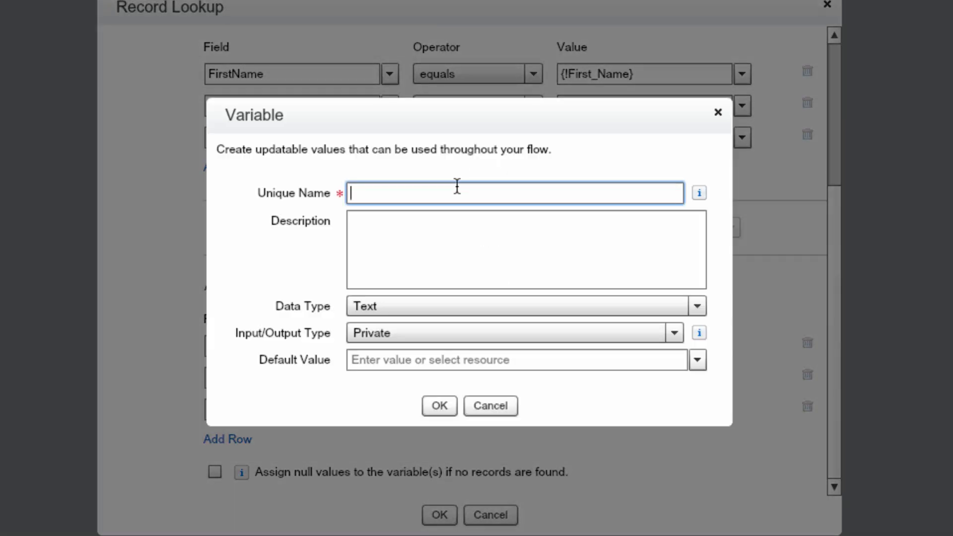
pyautogui.write('User_Email')
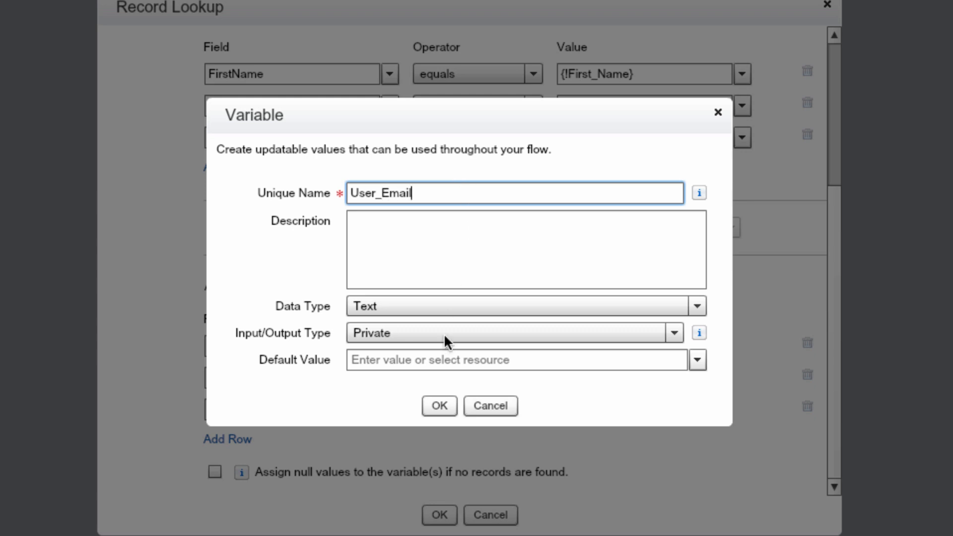
pyautogui.click(436, 404)
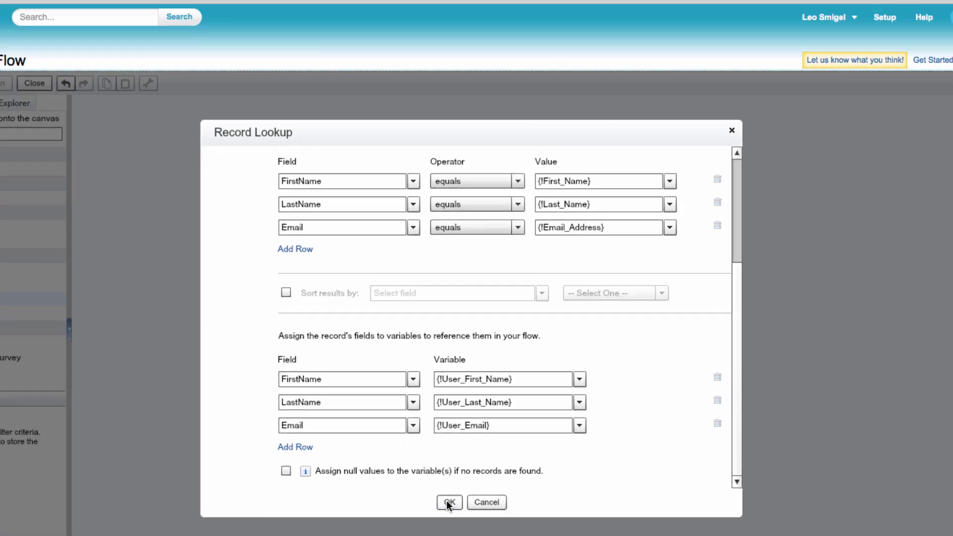
pyautogui.click(436, 514)
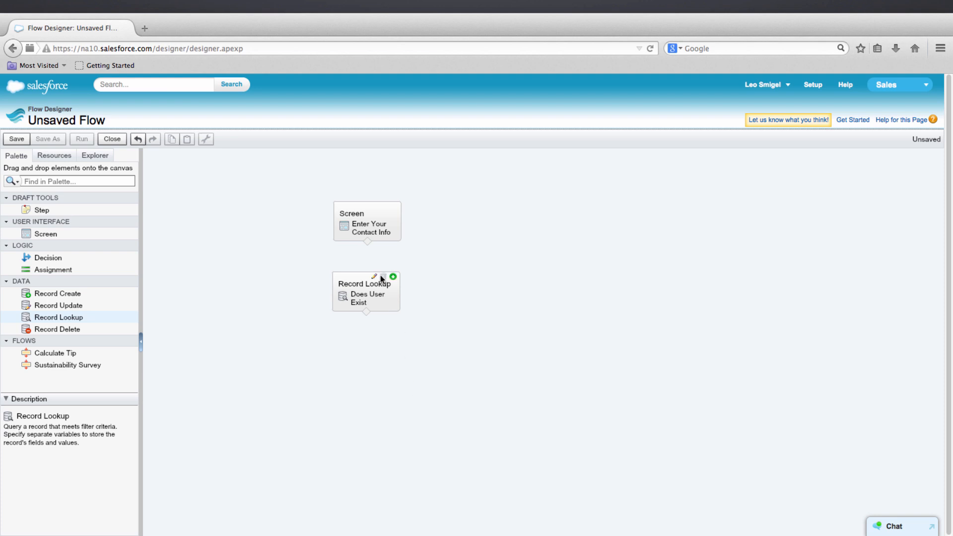
# Connect the contact screen to Does User Exist, set it as start, and save as Mortgage Calculator
pyautogui.moveTo(367, 241); pyautogui.dragTo(366, 279)
pyautogui.moveTo(395, 207)
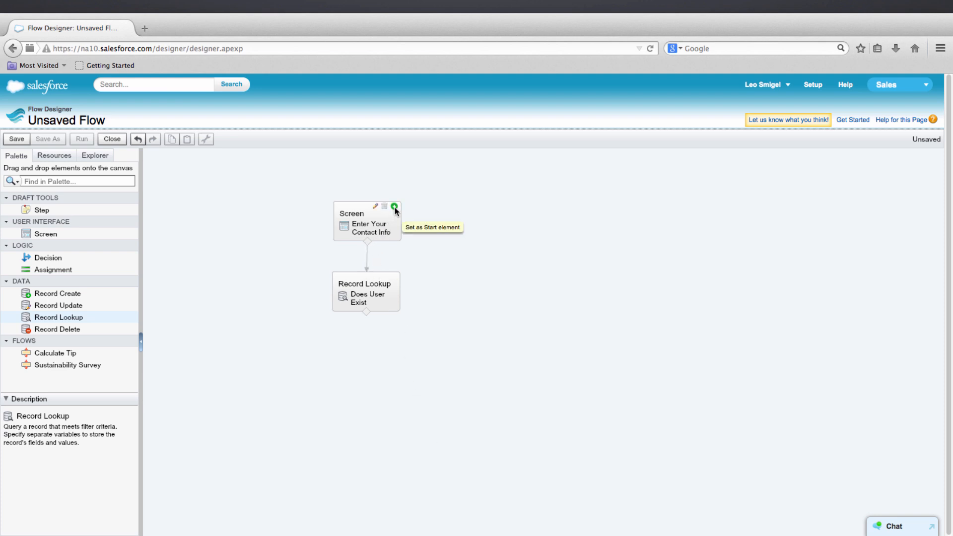
pyautogui.click(394, 208)
pyautogui.hotkey('ctrl', 's')
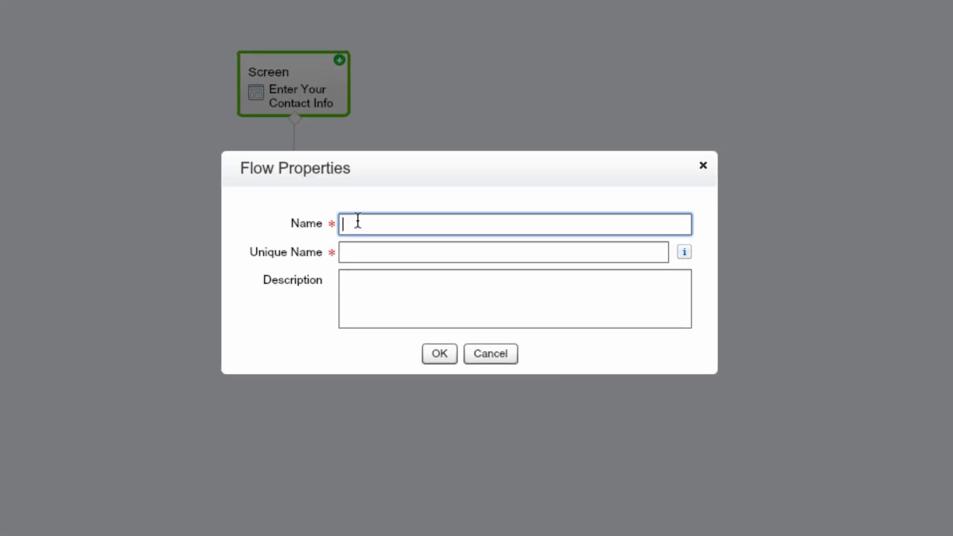
pyautogui.write('Mortgage Calculator')
pyautogui.press('Tab')
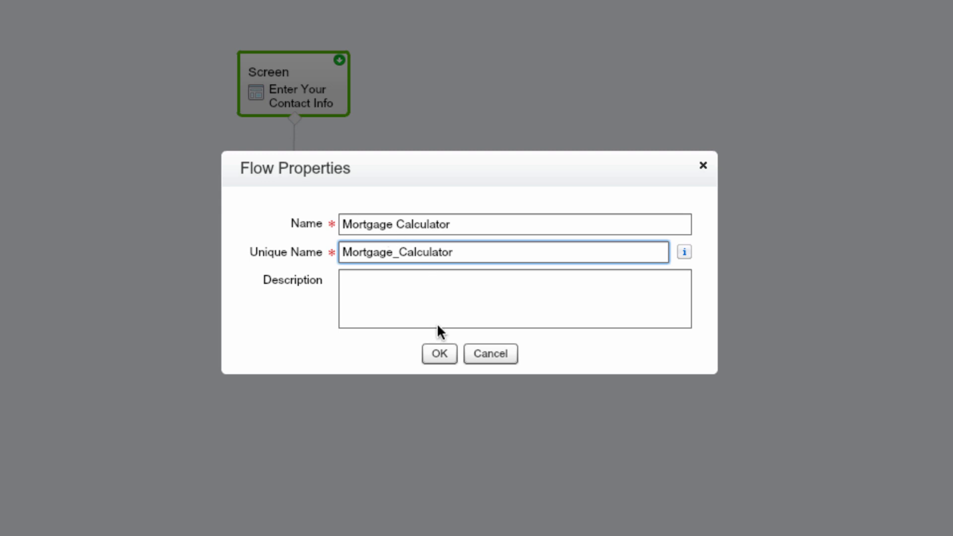
pyautogui.click(439, 353)
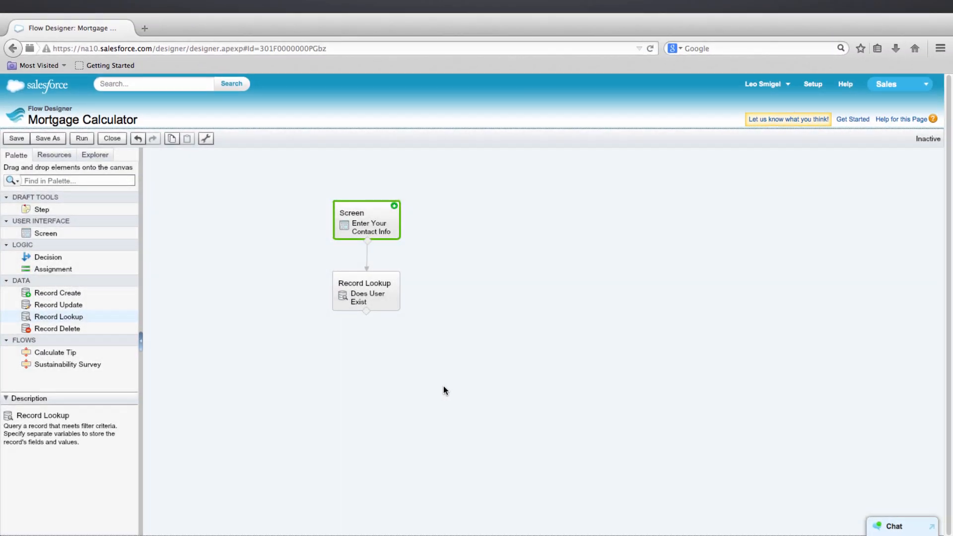
# Add a User Found? decision below the lookup with a first outcome named True
pyautogui.click(71, 257)
pyautogui.moveTo(48, 257); pyautogui.dragTo(365, 378)
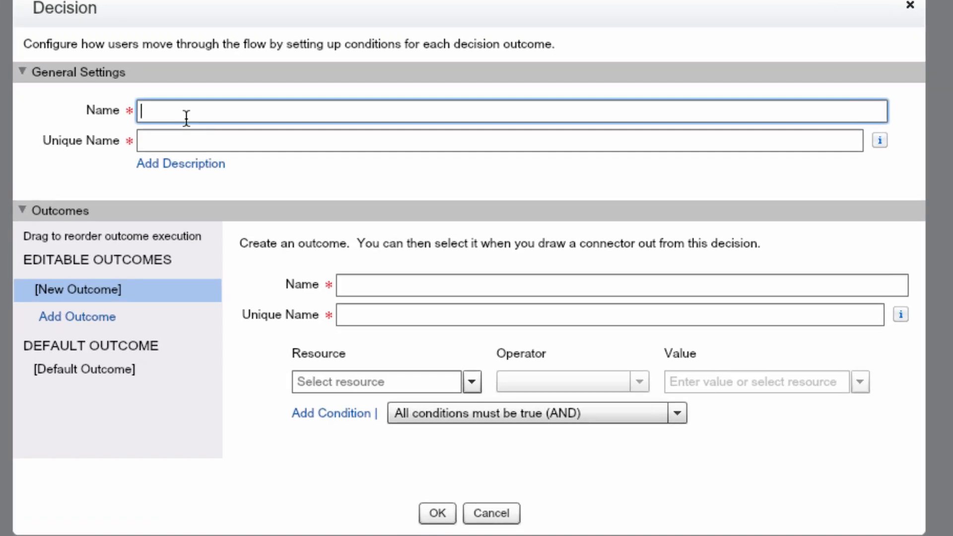
pyautogui.write('User Found?')
pyautogui.press('Tab')
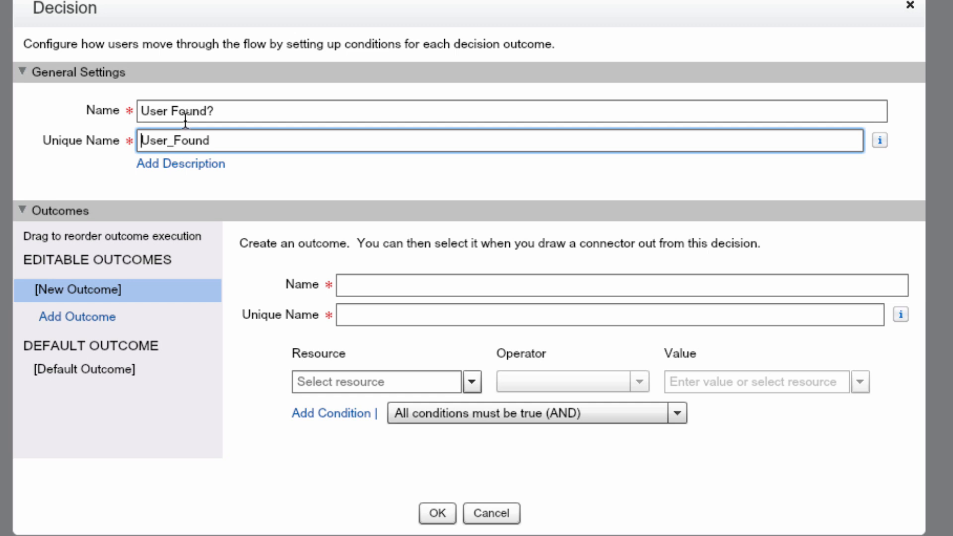
pyautogui.click(353, 284)
pyautogui.write('True')
pyautogui.press('Tab')
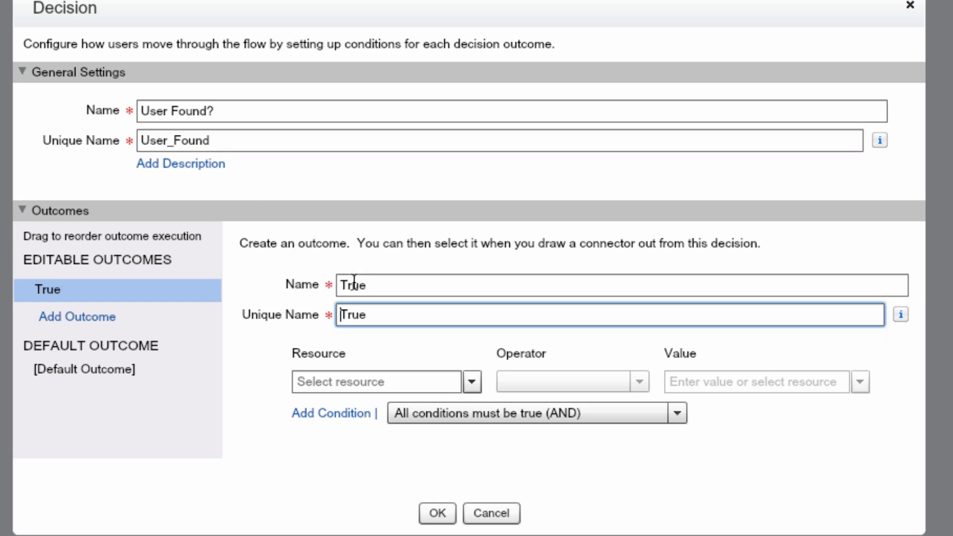
pyautogui.write('User_Found_True')
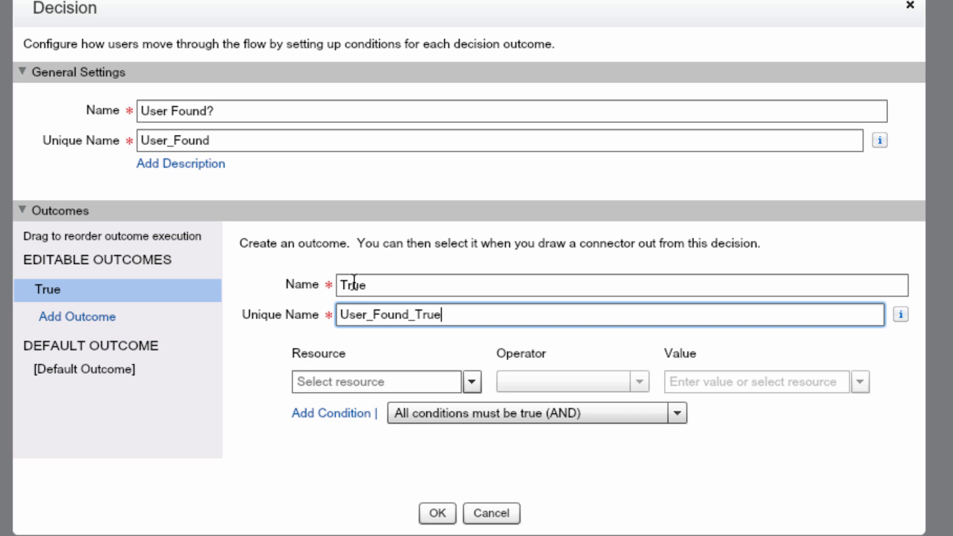
# Set True's condition to Does_User_Exist equals $GlobalConstant.True, name the default outcome False, and confirm
pyautogui.click(473, 382)
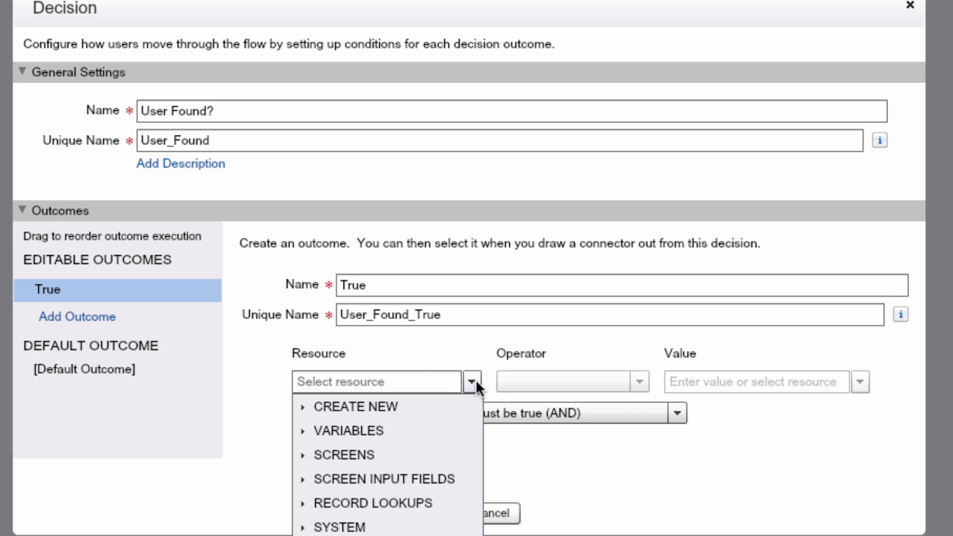
pyautogui.click(412, 501)
pyautogui.click(410, 527)
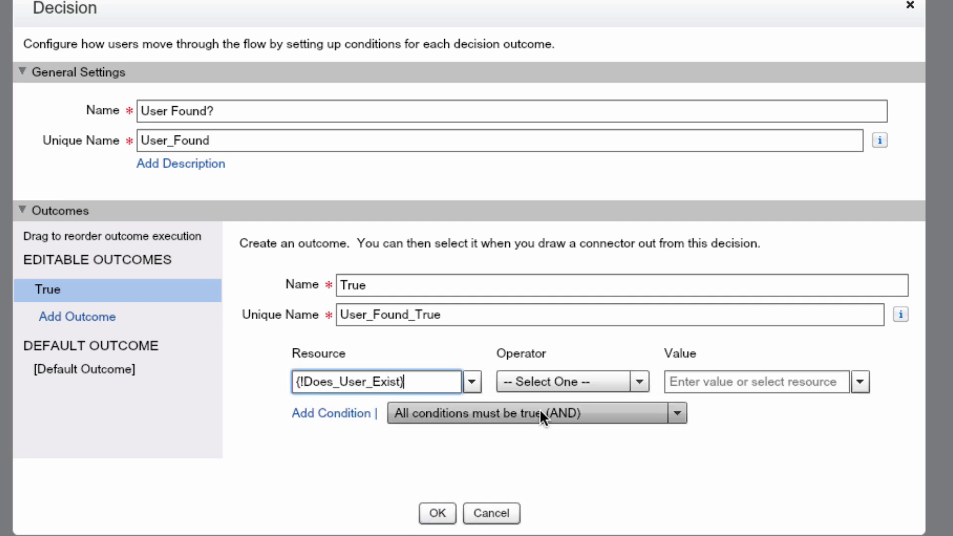
pyautogui.click(639, 381)
pyautogui.click(578, 425)
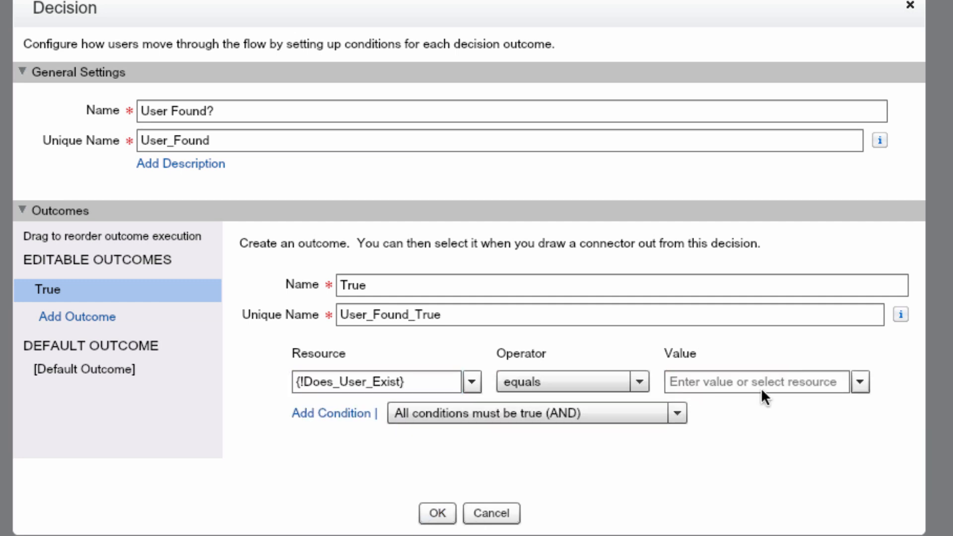
pyautogui.click(856, 381)
pyautogui.click(780, 451)
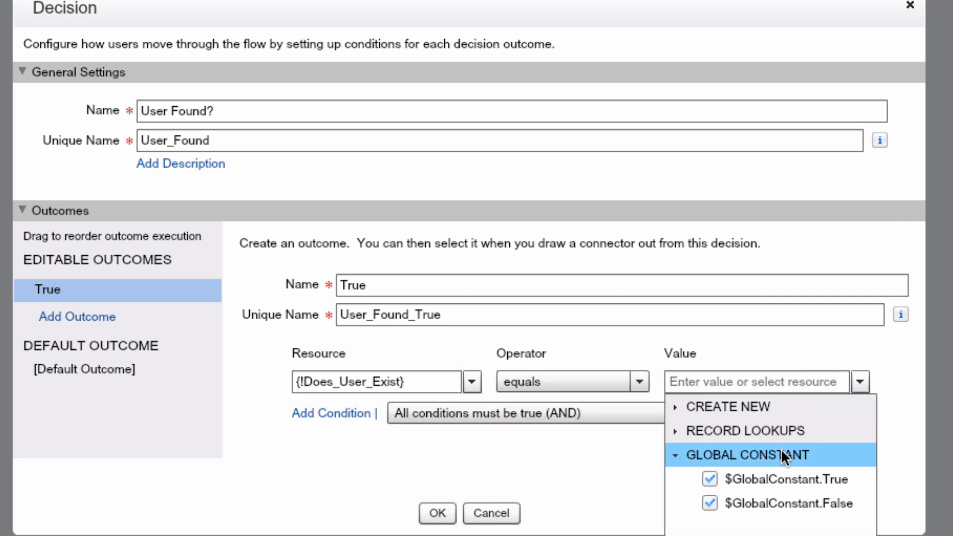
pyautogui.click(779, 479)
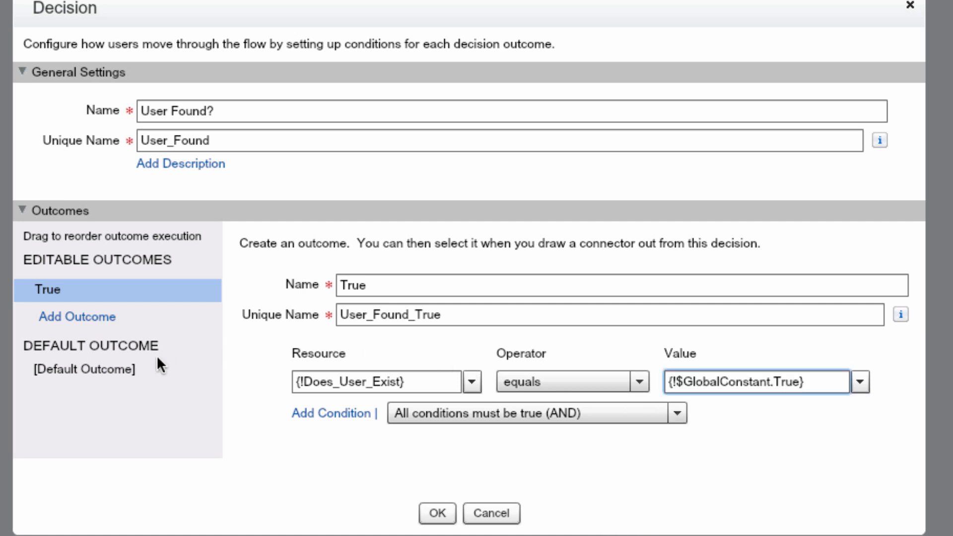
pyautogui.click(106, 370)
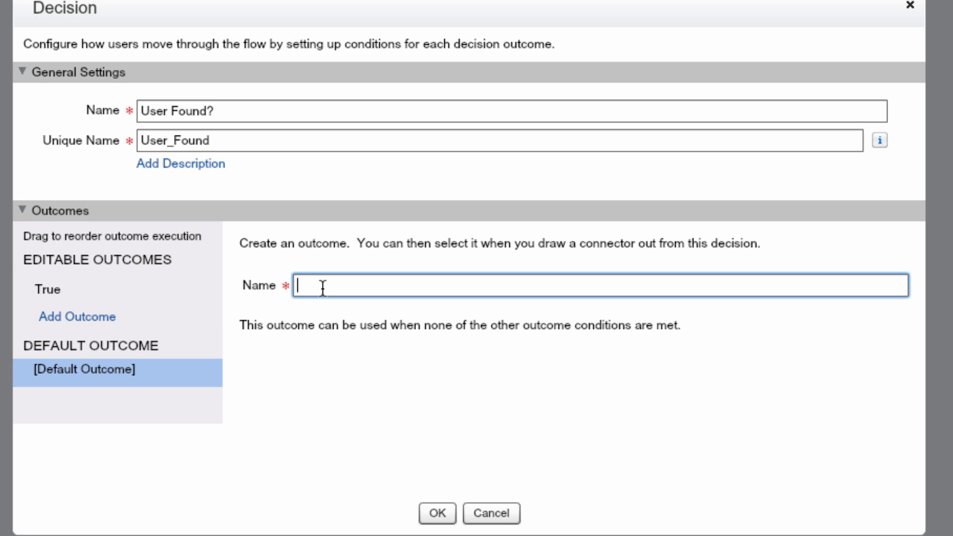
pyautogui.write('False')
pyautogui.click(434, 510)
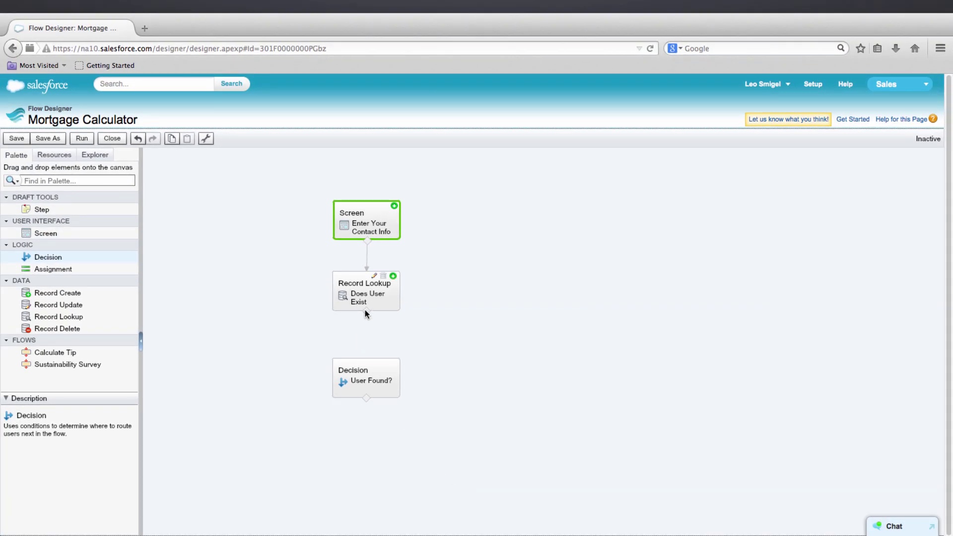
# Connect the lookup to the decision and add a screen named About Your Mortgage, unique name Get_Mortgage_Information
pyautogui.moveTo(365, 311); pyautogui.dragTo(365, 340)
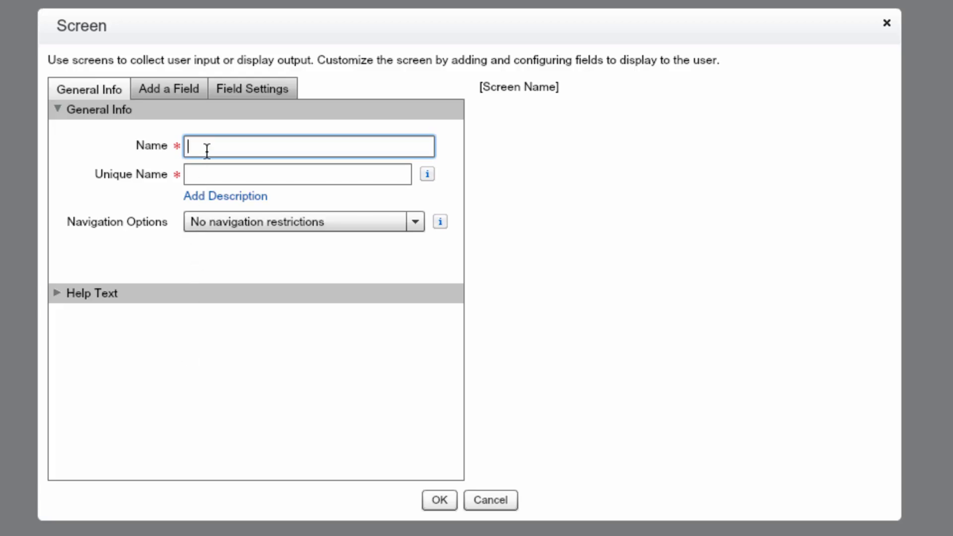
pyautogui.write('About Your Mortgage')
pyautogui.press('Tab')
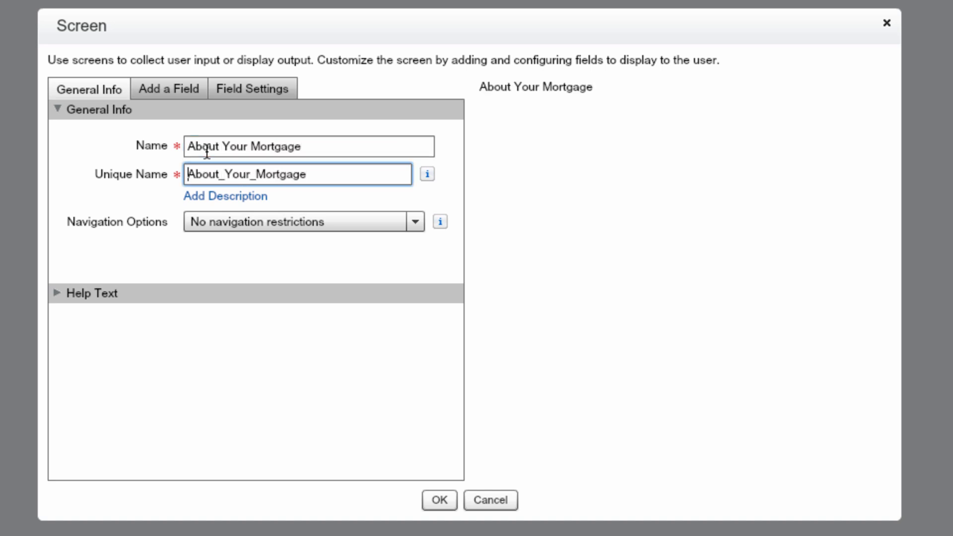
pyautogui.hotkey('ctrl', 'a')
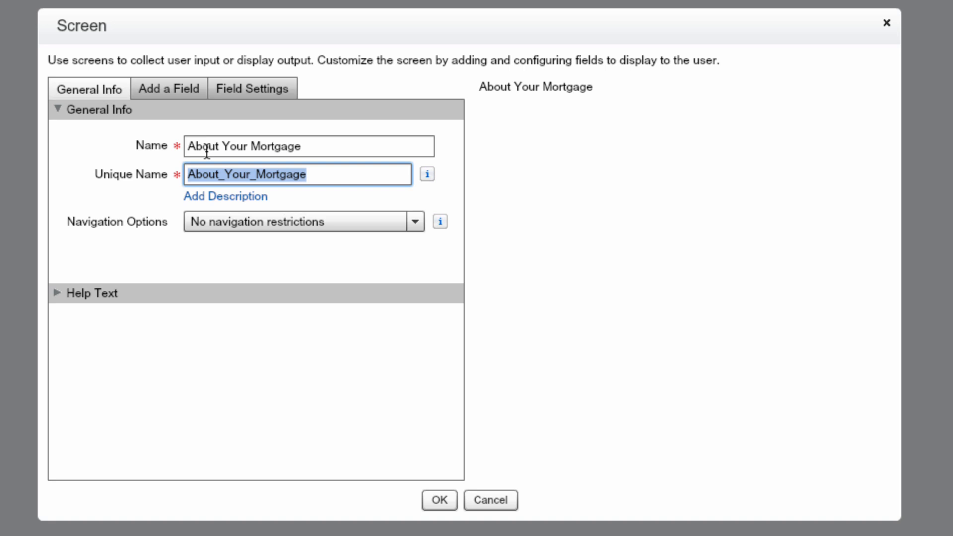
pyautogui.write('Get_Mortgage_Information')
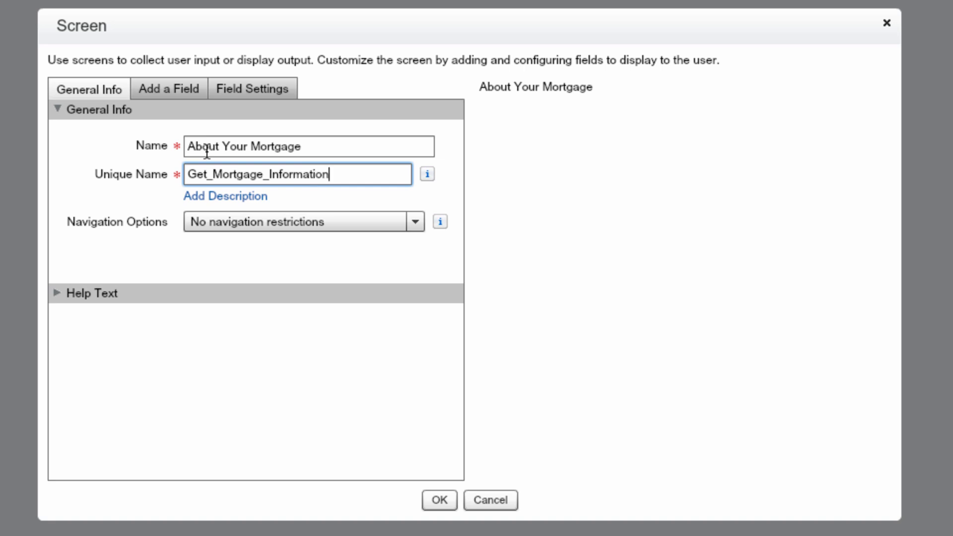
# Add a required Currency field labeled Mortgage Amount to the screen
pyautogui.click(179, 86)
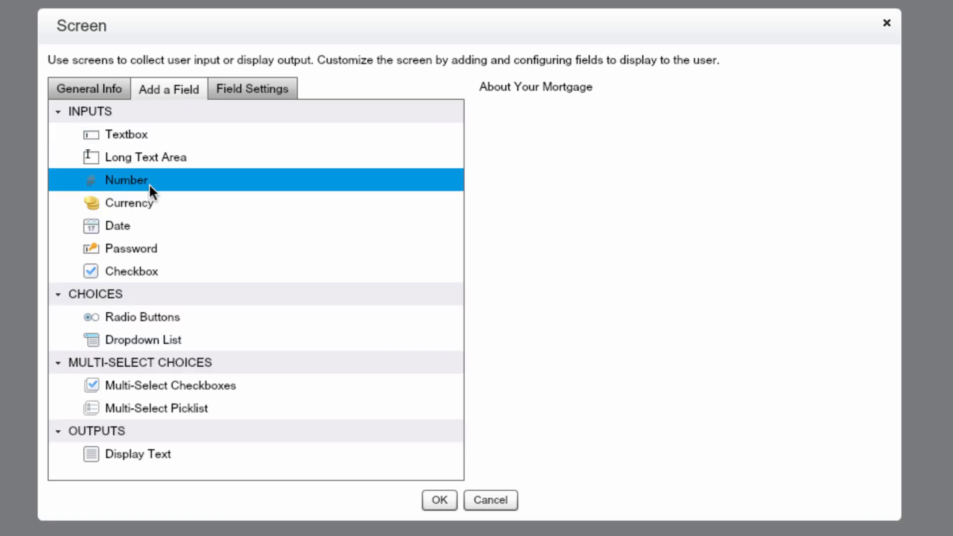
pyautogui.doubleClick(147, 199)
pyautogui.click(653, 118)
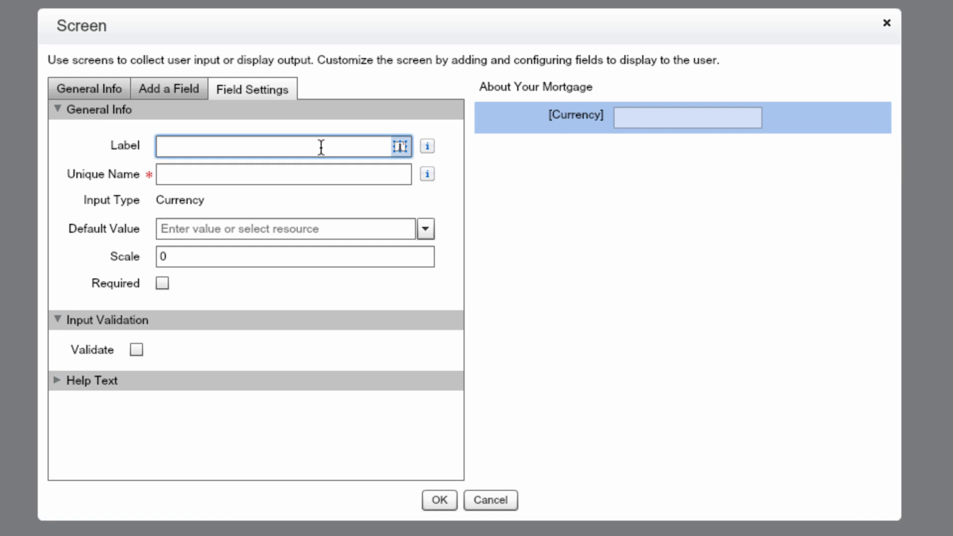
pyautogui.write('Mortgage Amount')
pyautogui.press('Tab')
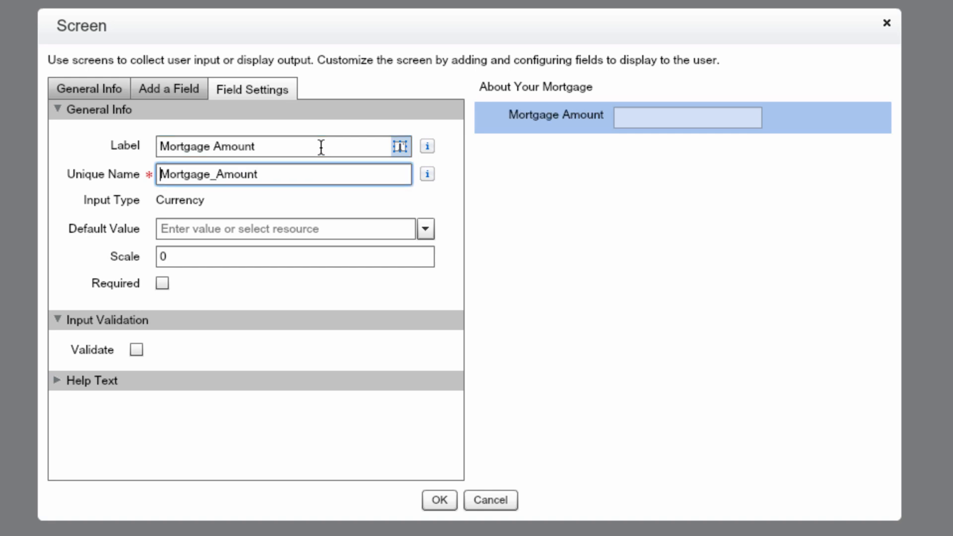
pyautogui.click(161, 284)
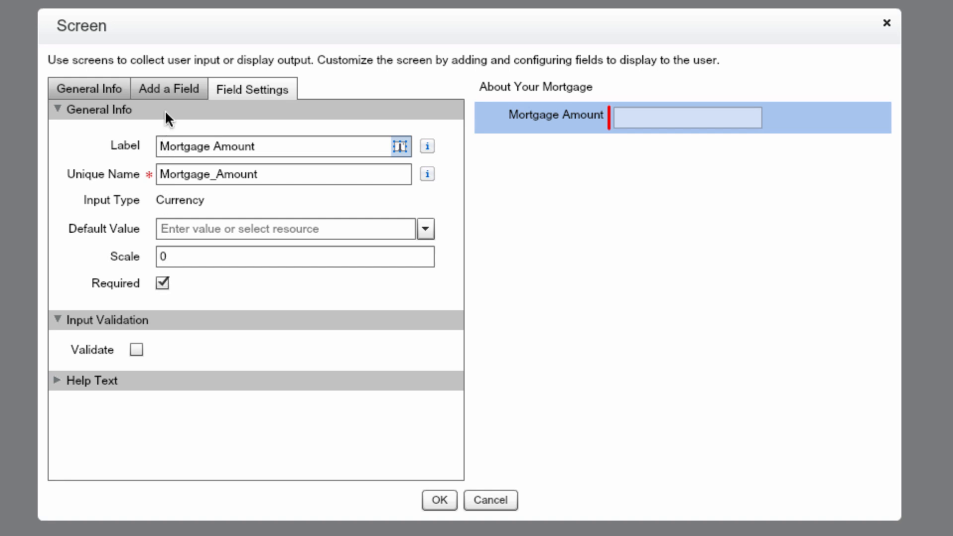
pyautogui.click(165, 87)
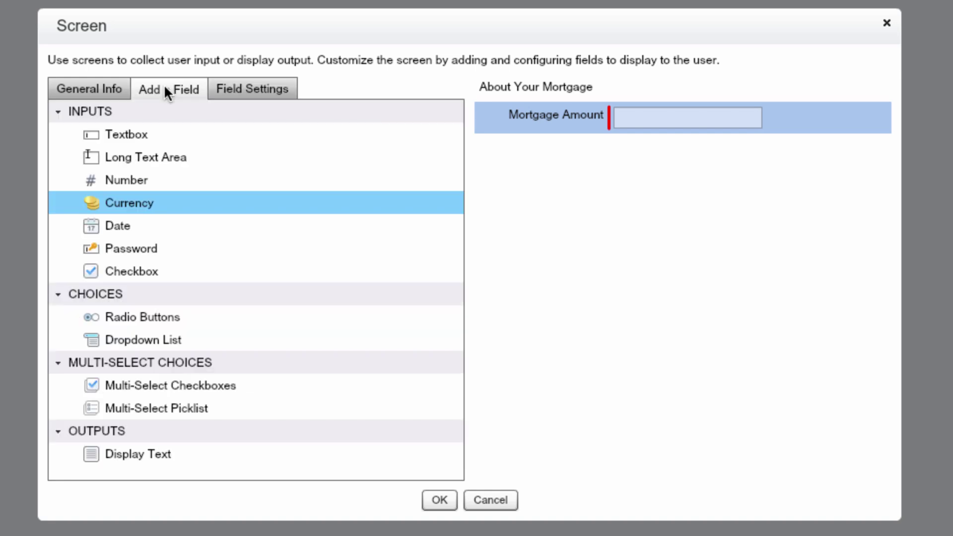
# Add two Number fields and make the first a required Term (months) field defaulting to 360
pyautogui.doubleClick(137, 180)
pyautogui.doubleClick(137, 180)
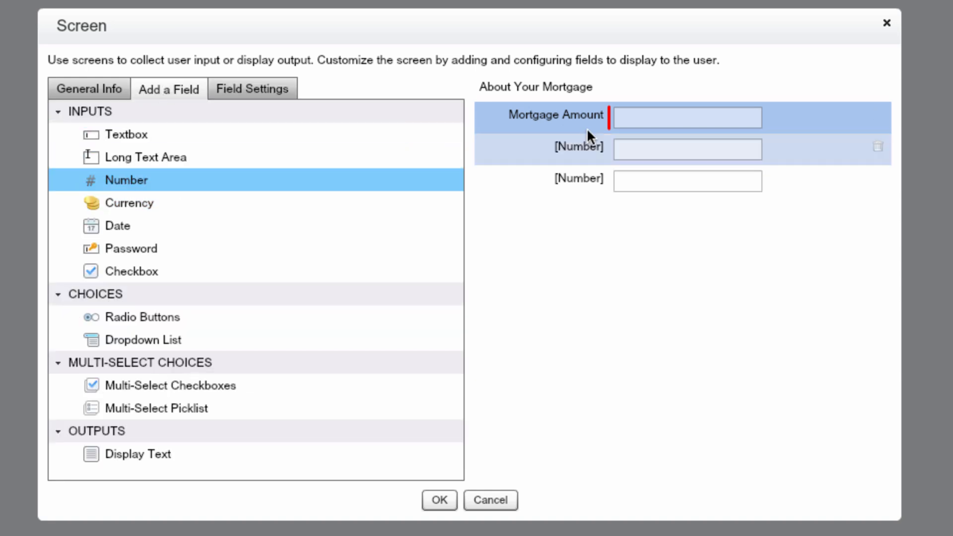
pyautogui.click(602, 148)
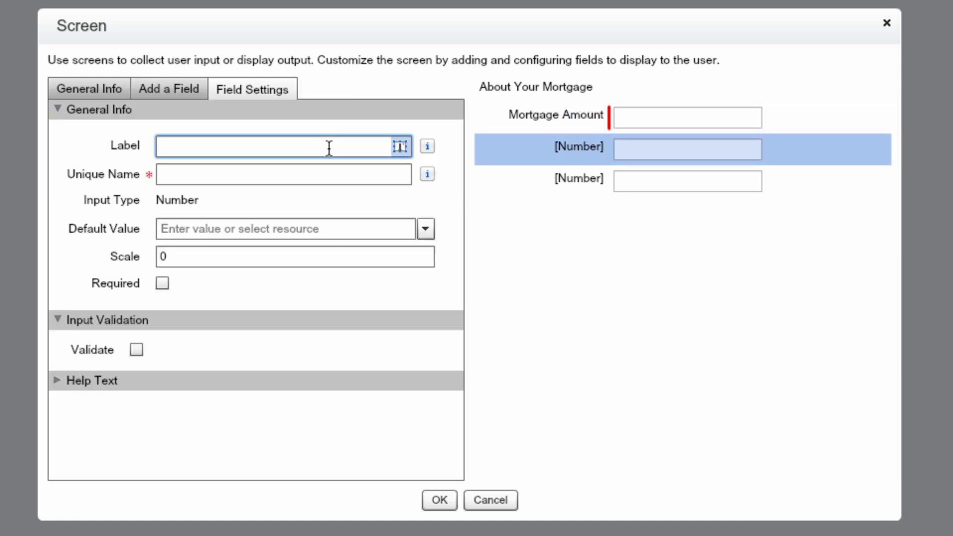
pyautogui.write('Term (months)')
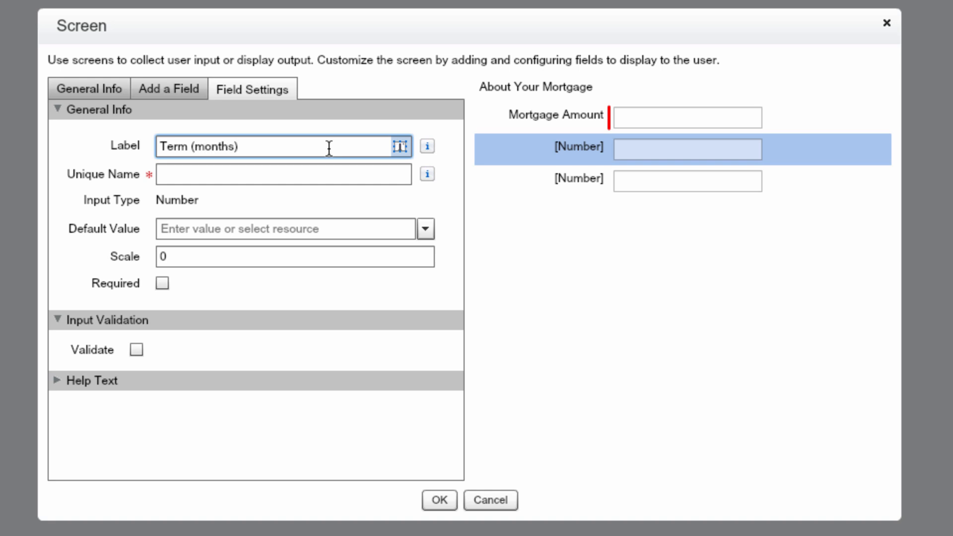
pyautogui.press('Tab')
pyautogui.press('Tab')
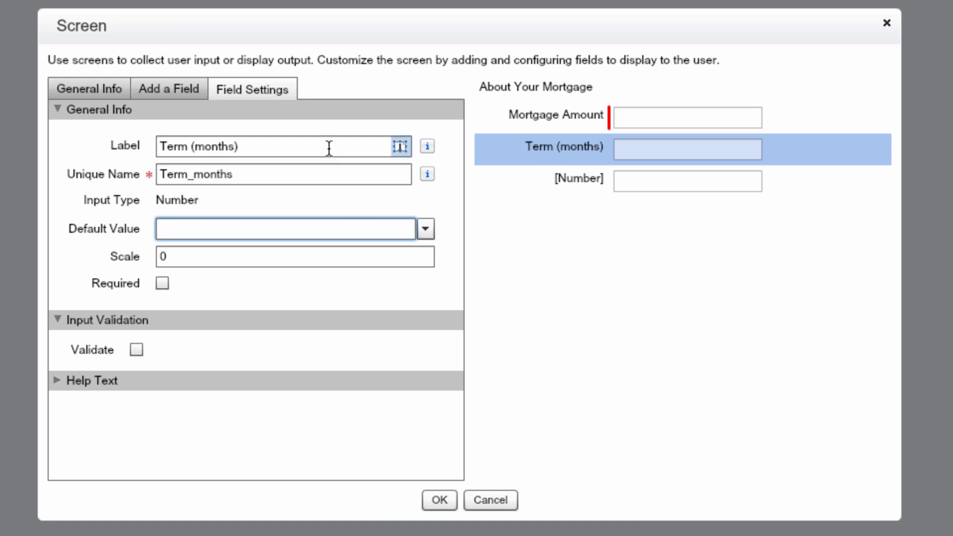
pyautogui.write('360')
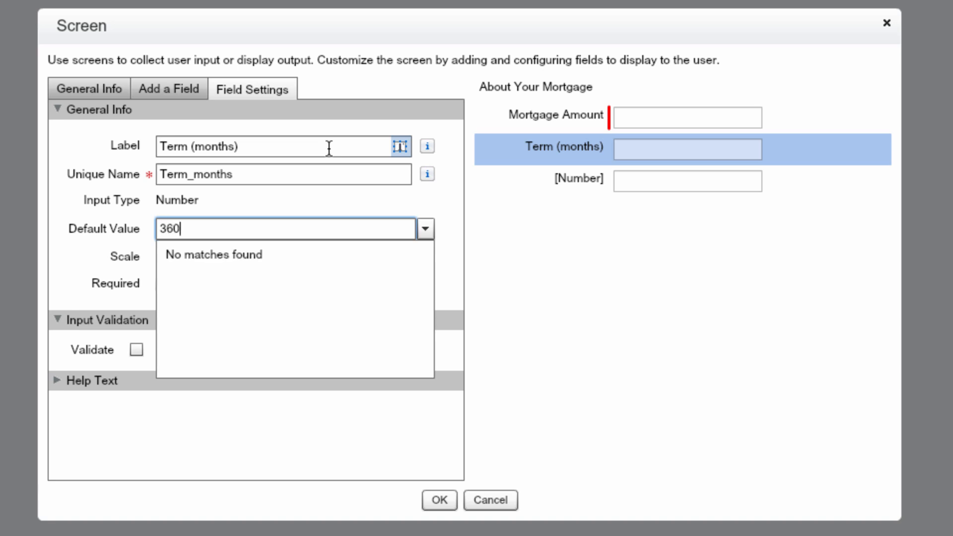
pyautogui.press('Tab')
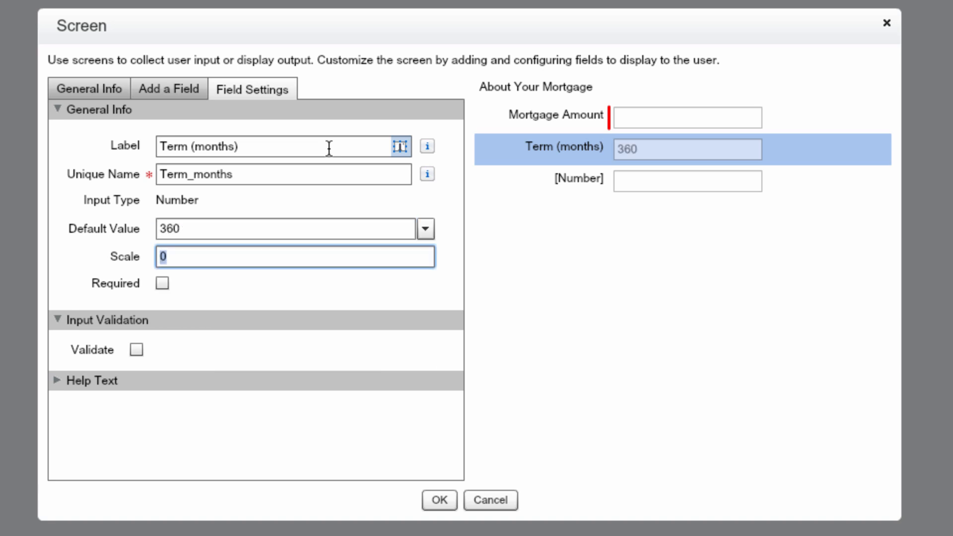
pyautogui.click(162, 283)
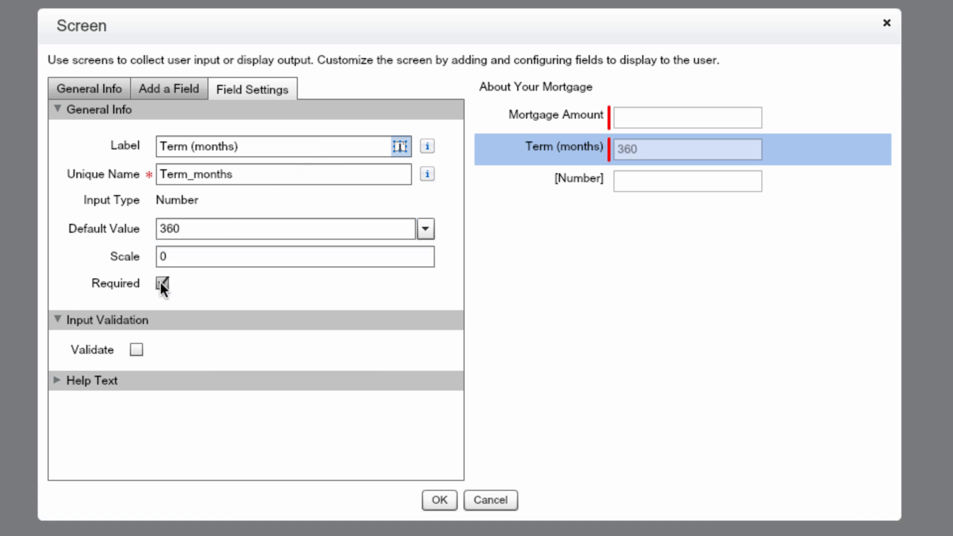
# Make the second a required Interest Rate (%) field with scale 3 and confirm the screen
pyautogui.click(635, 192)
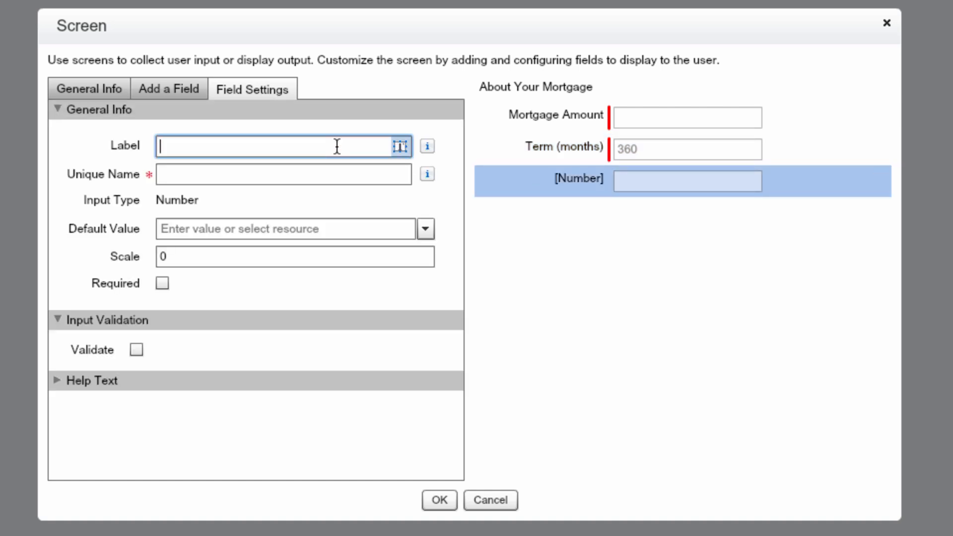
pyautogui.write('Interest Rate (%)')
pyautogui.press('Tab')
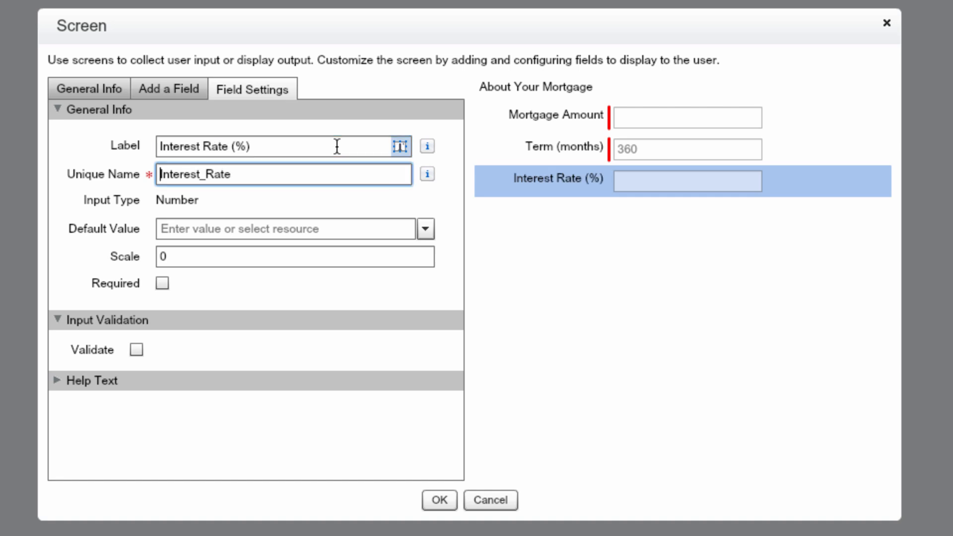
pyautogui.click(162, 282)
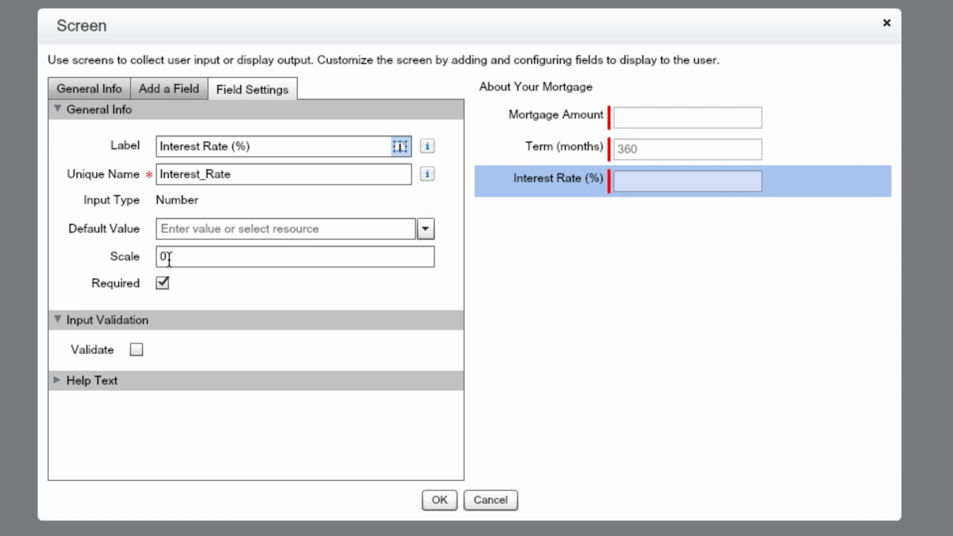
pyautogui.moveTo(170, 257); pyautogui.dragTo(157, 257)
pyautogui.write('3')
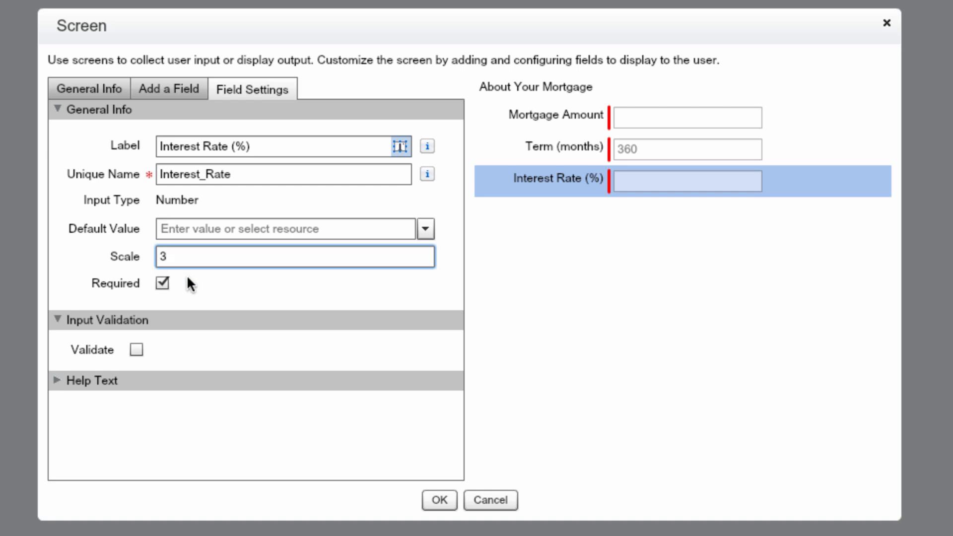
pyautogui.click(440, 501)
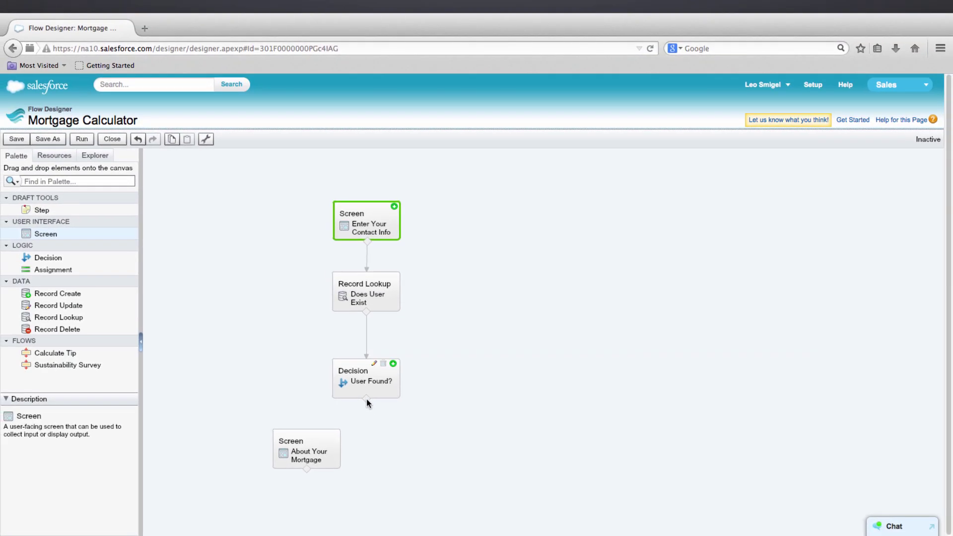
# Route the User Found? decision's True outcome to the About Your Mortgage screen
pyautogui.moveTo(366, 399); pyautogui.dragTo(310, 433)
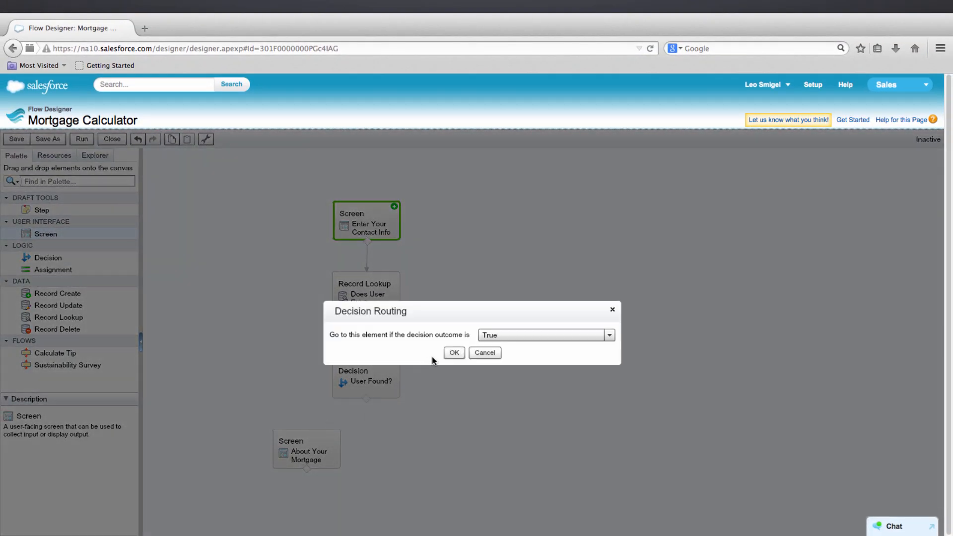
pyautogui.click(452, 353)
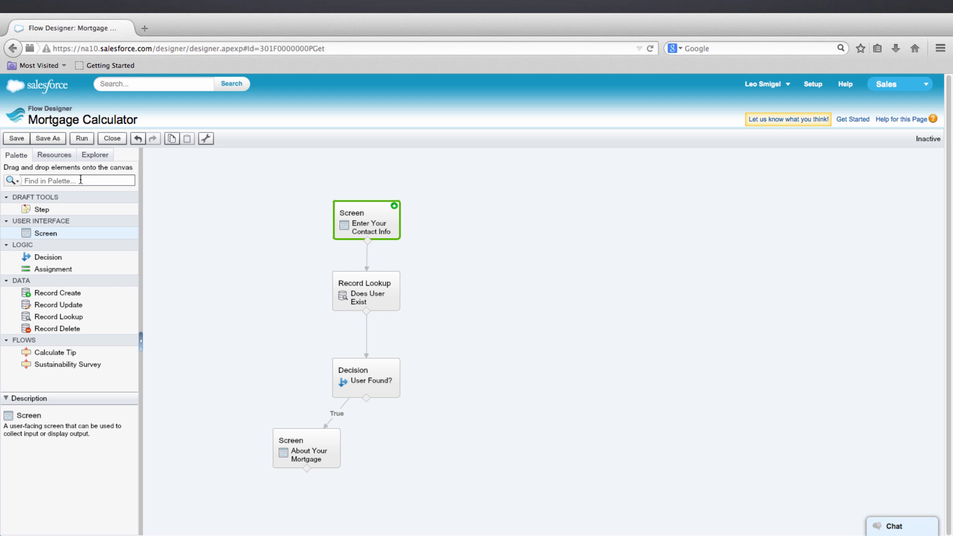
# Create a Text constant coCompany with the value FlowCo Inc. from the Resources list
pyautogui.click(59, 157)
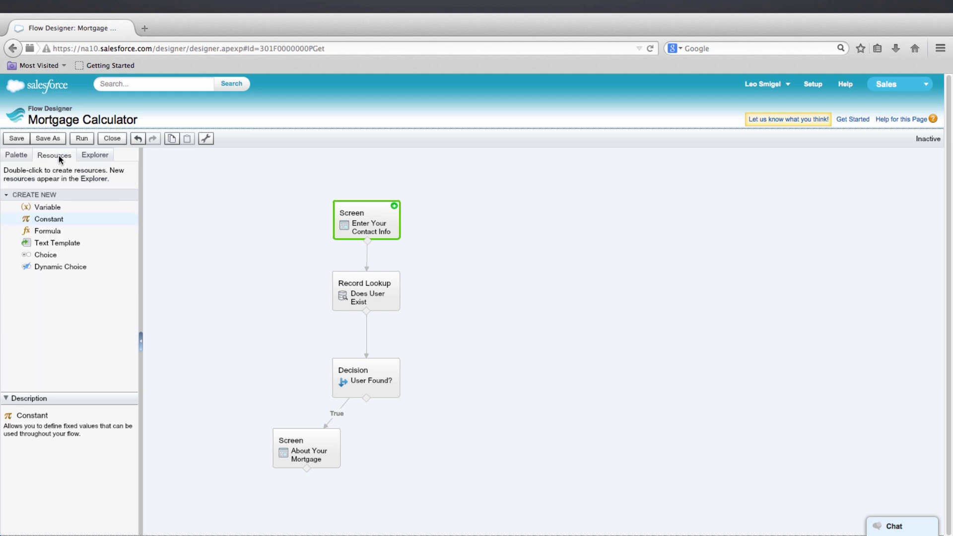
pyautogui.doubleClick(58, 217)
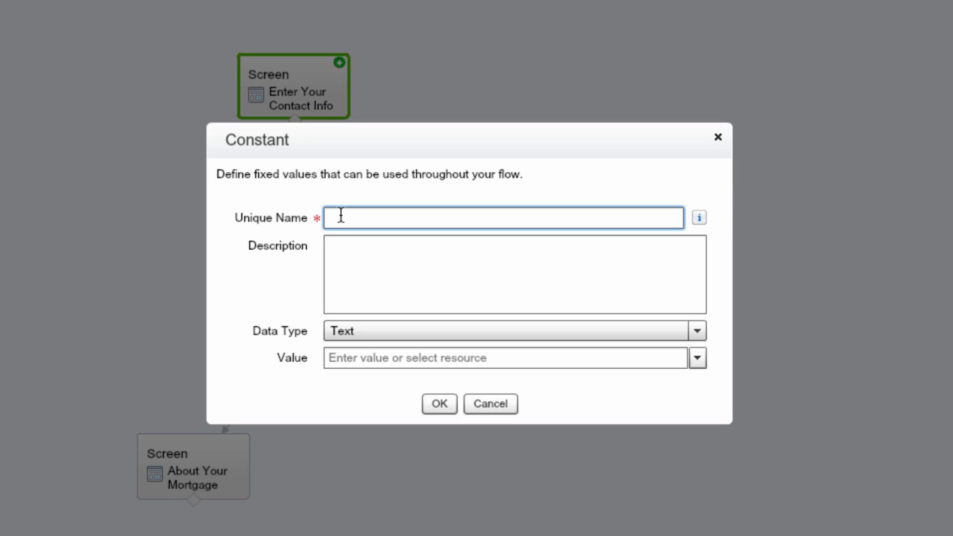
pyautogui.write('coCompany')
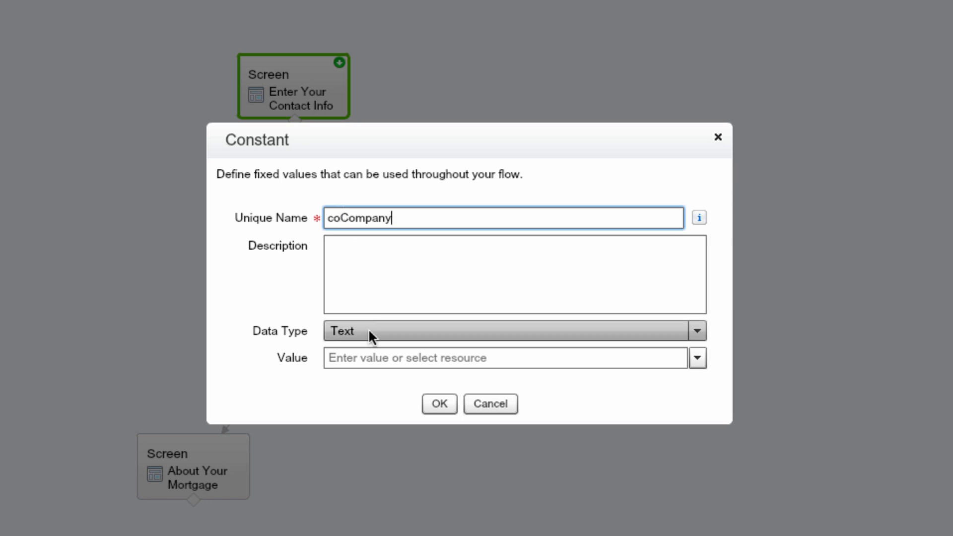
pyautogui.click(372, 357)
pyautogui.write('FlowCo Inc.')
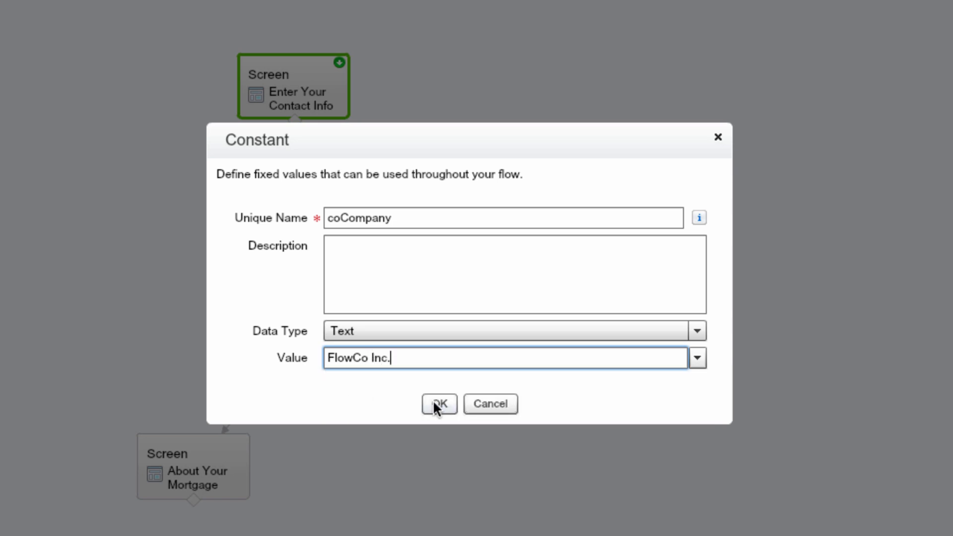
pyautogui.click(439, 402)
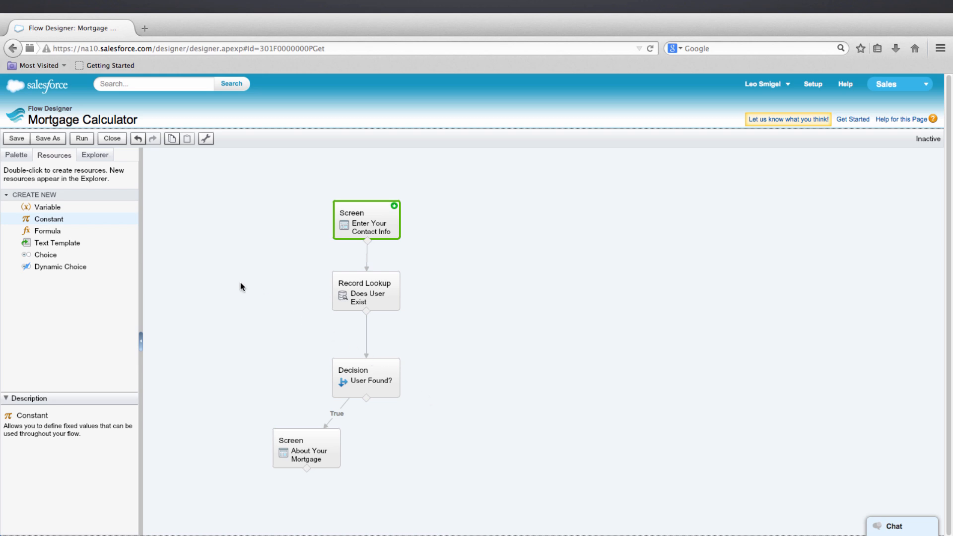
# Place a Create Lead Record Create element for the Lead object with four assignment rows
pyautogui.click(23, 157)
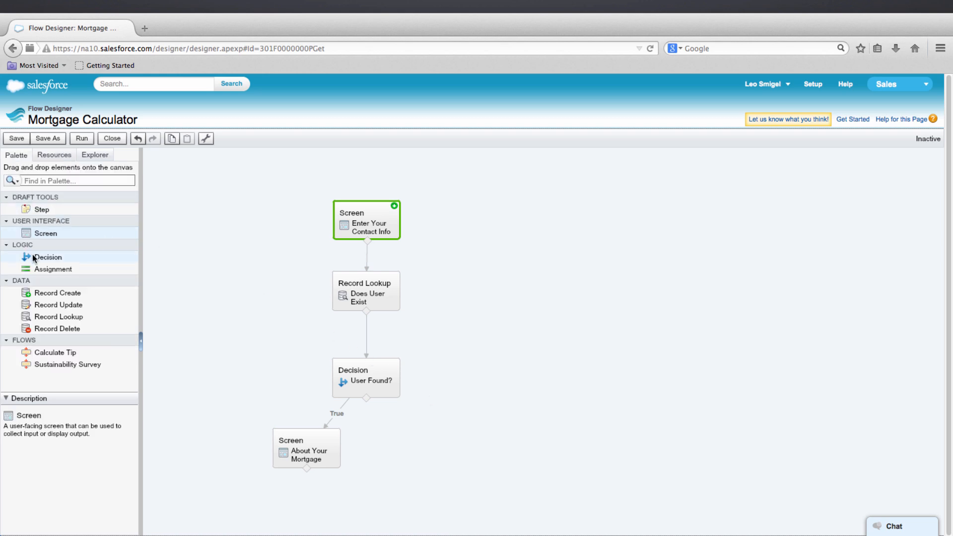
pyautogui.click(43, 295)
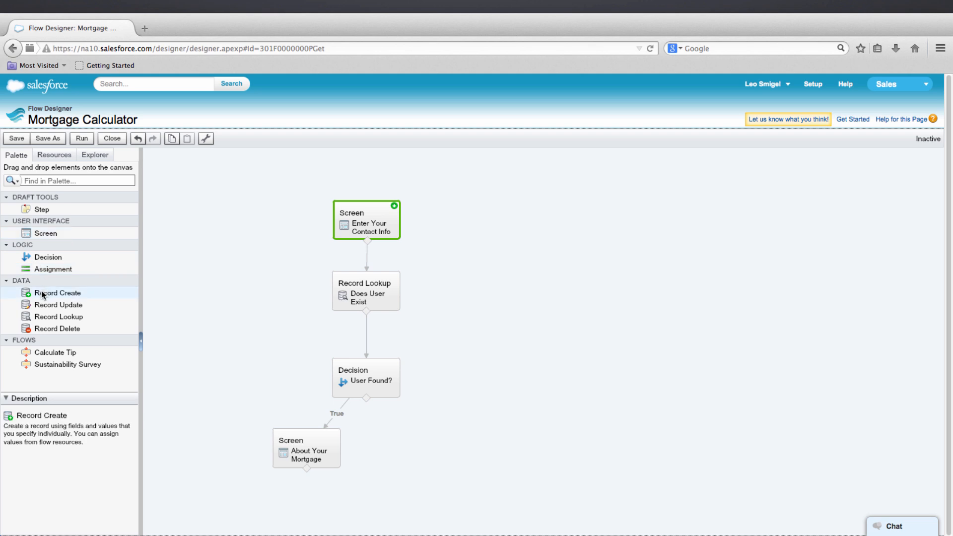
pyautogui.moveTo(43, 295); pyautogui.dragTo(406, 447)
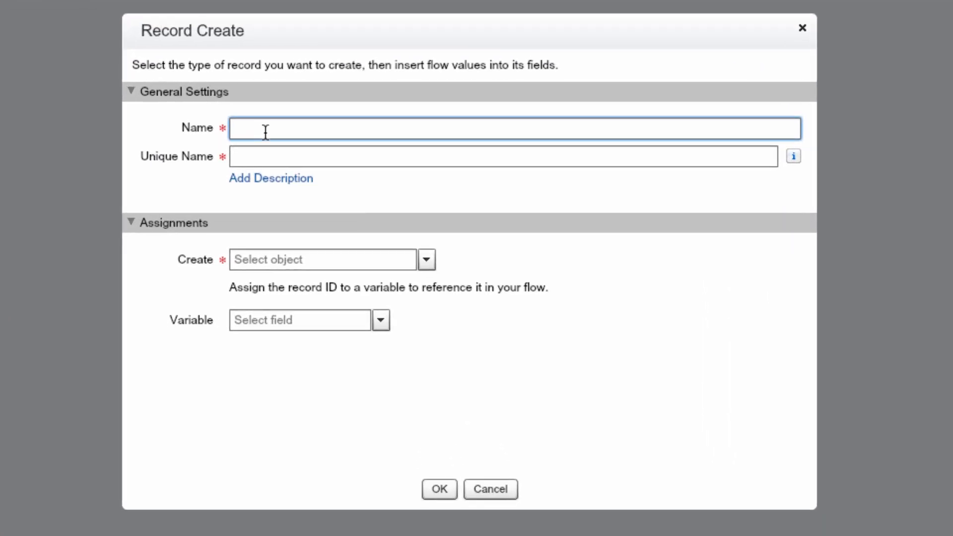
pyautogui.write('Create Lead')
pyautogui.press('Tab')
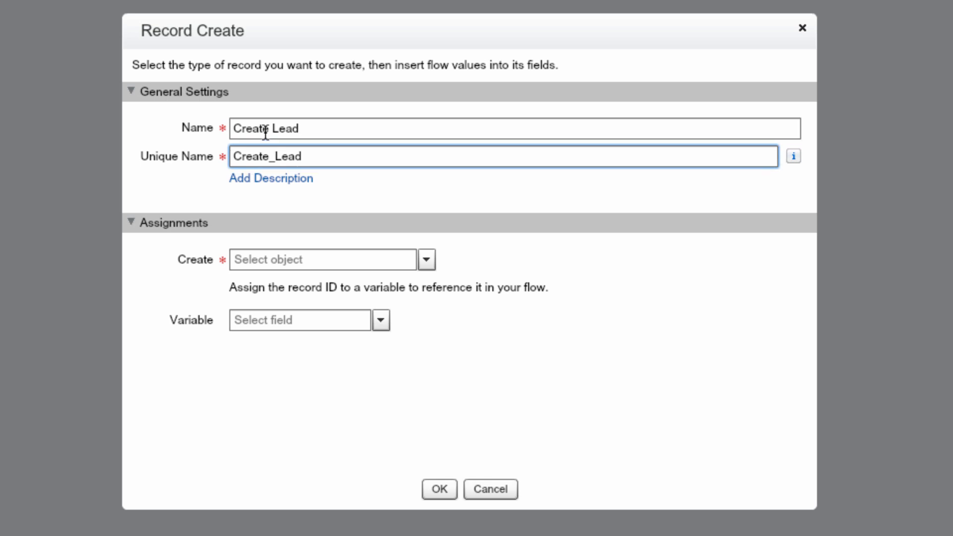
pyautogui.click(425, 259)
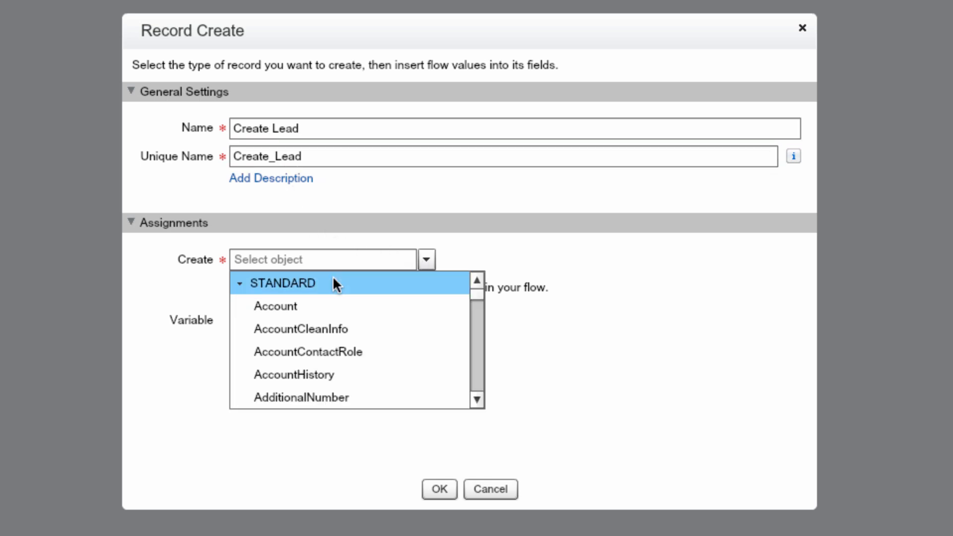
pyautogui.scroll(-10, 333, 277)
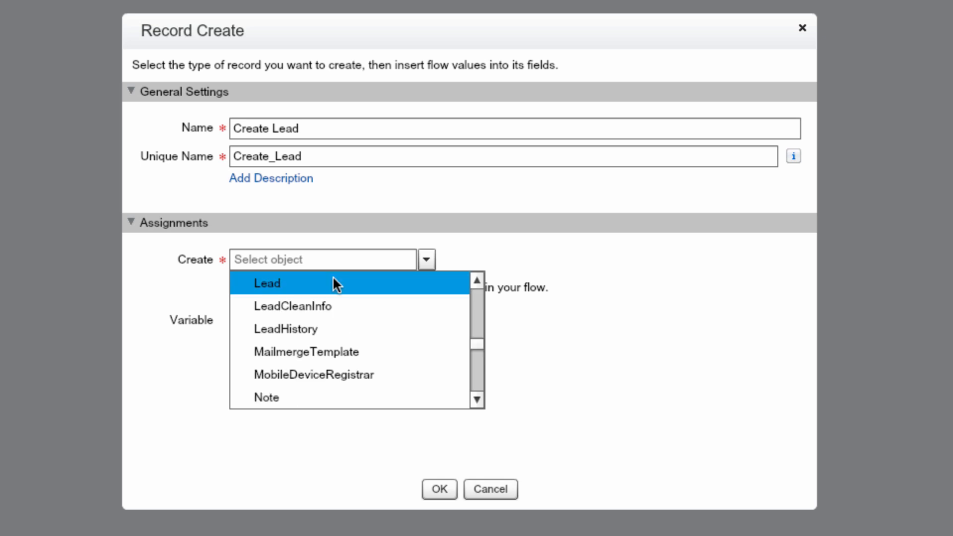
pyautogui.click(333, 283)
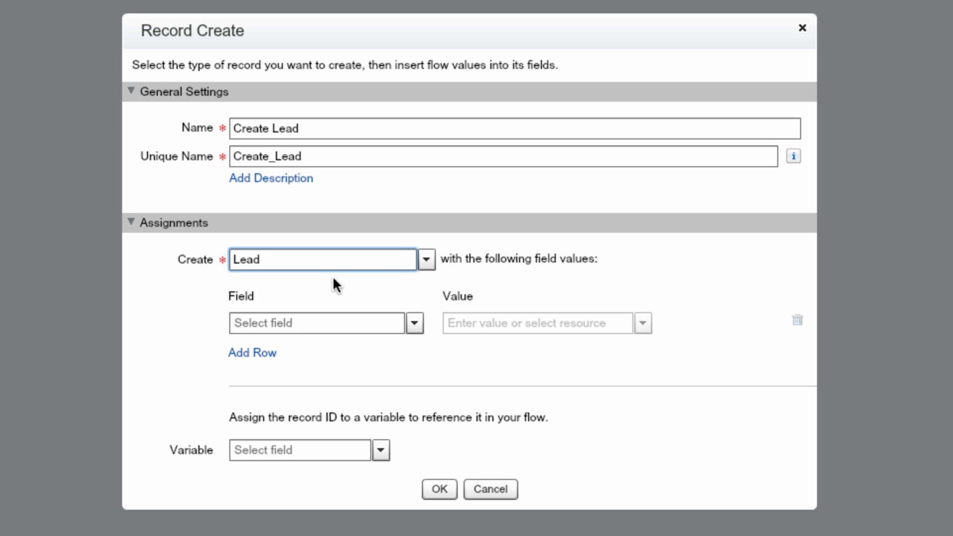
pyautogui.click(257, 352)
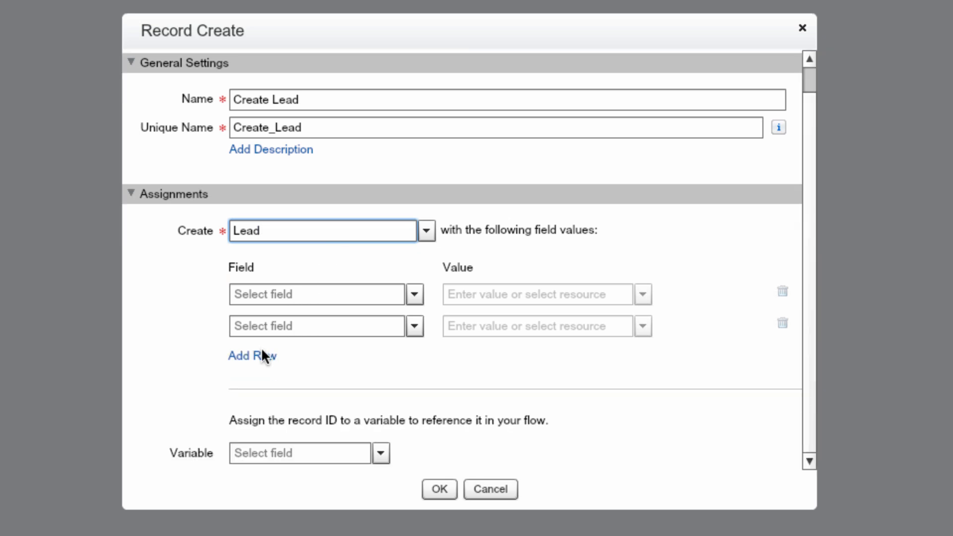
pyautogui.click(259, 352)
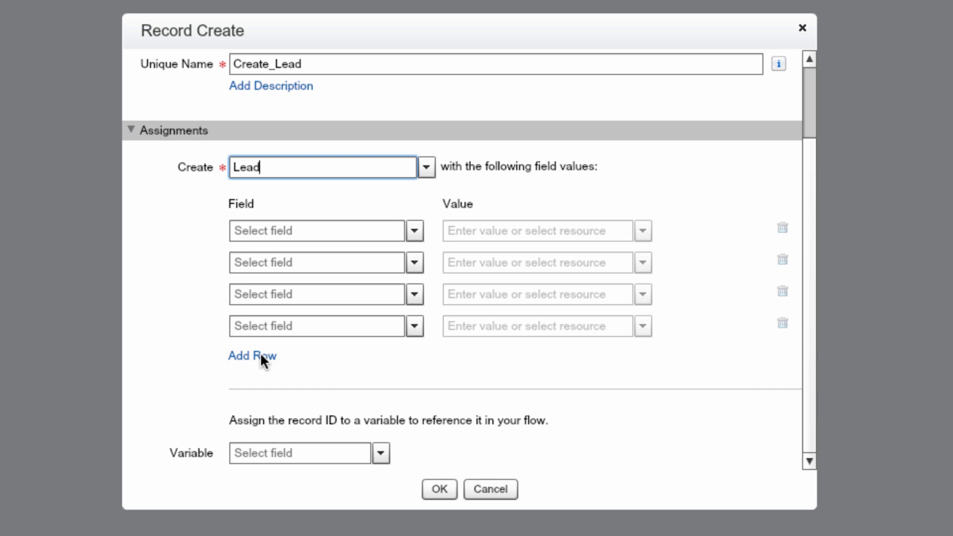
# Map FirstName and LastName to the First_Name and Last_Name screen inputs
pyautogui.click(413, 233)
pyautogui.click(309, 248)
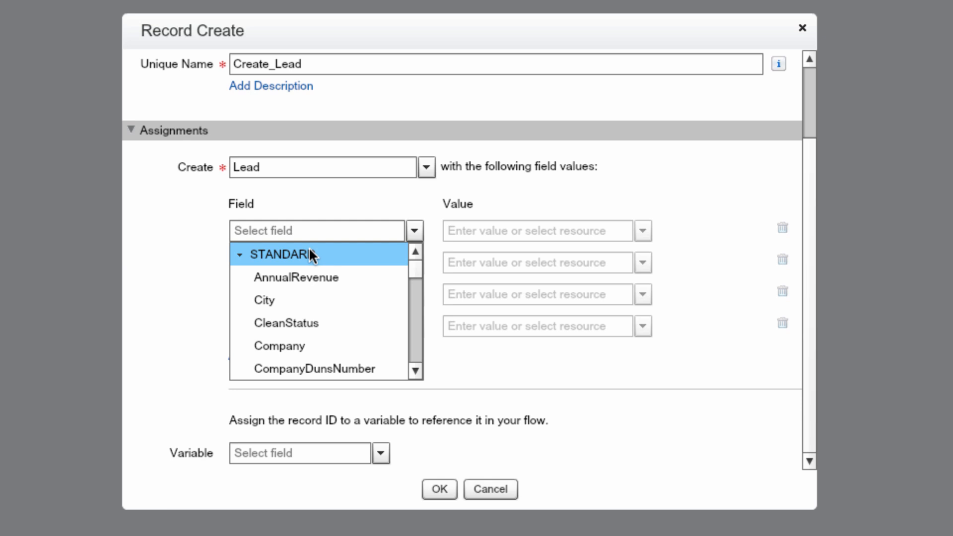
pyautogui.scroll(-4, 309, 246)
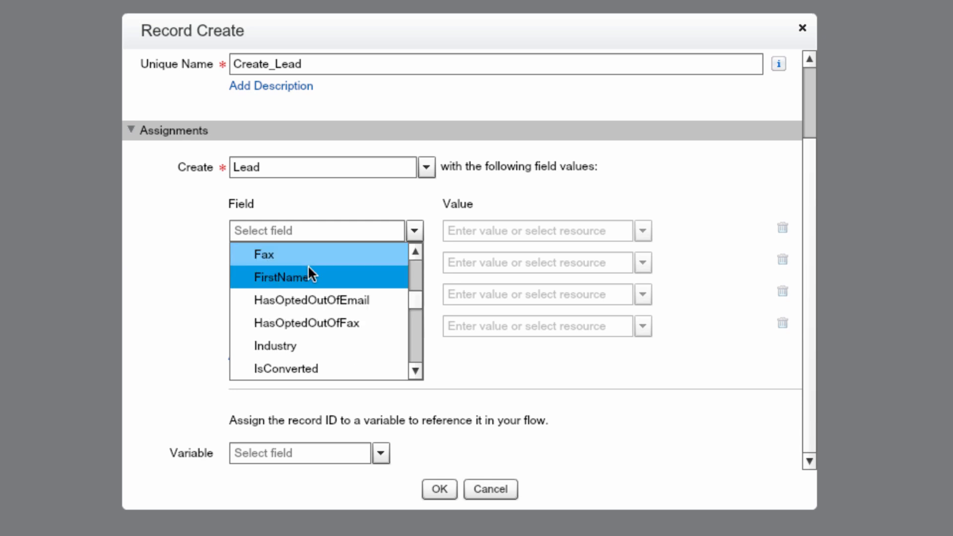
pyautogui.click(308, 270)
pyautogui.click(642, 229)
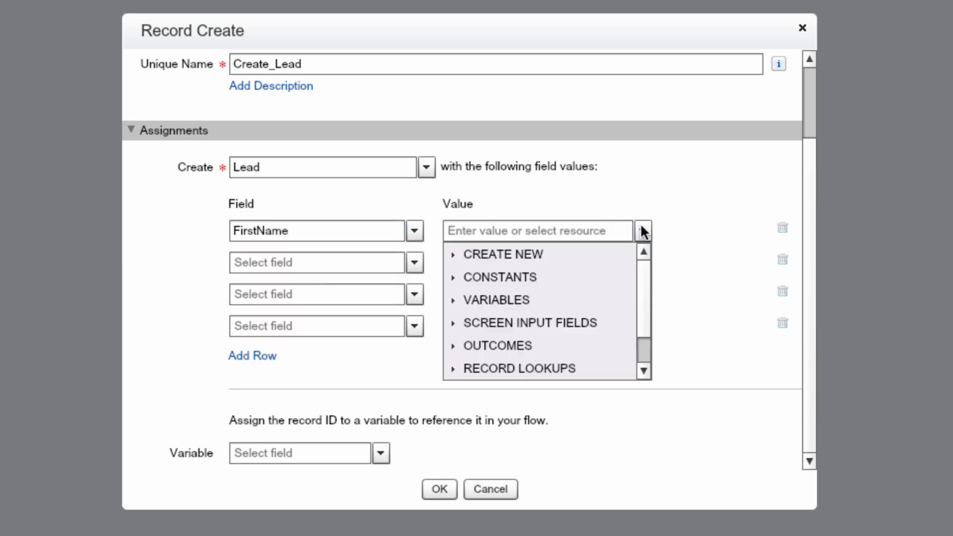
pyautogui.click(586, 317)
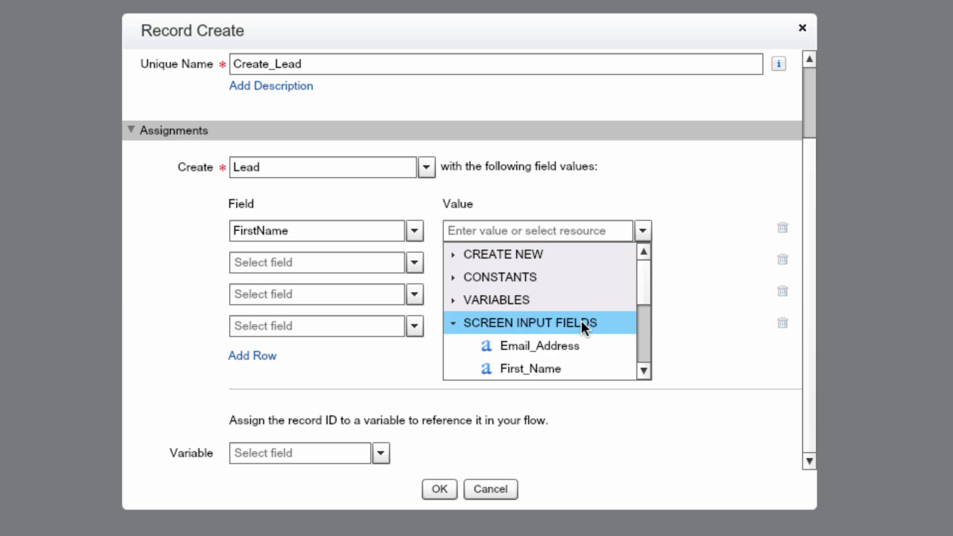
pyautogui.click(559, 359)
pyautogui.click(413, 262)
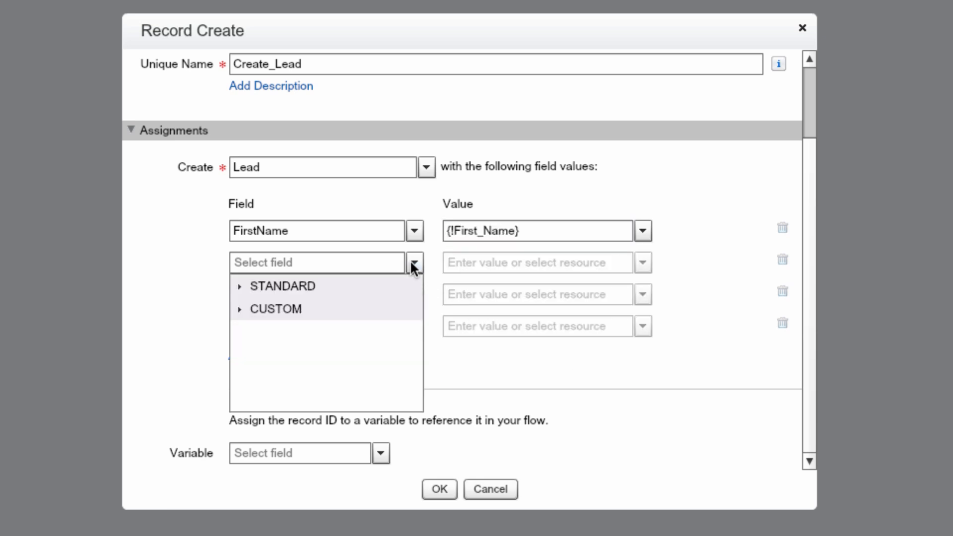
pyautogui.click(308, 282)
pyautogui.scroll(-3, 309, 282)
pyautogui.click(307, 282)
pyautogui.click(642, 261)
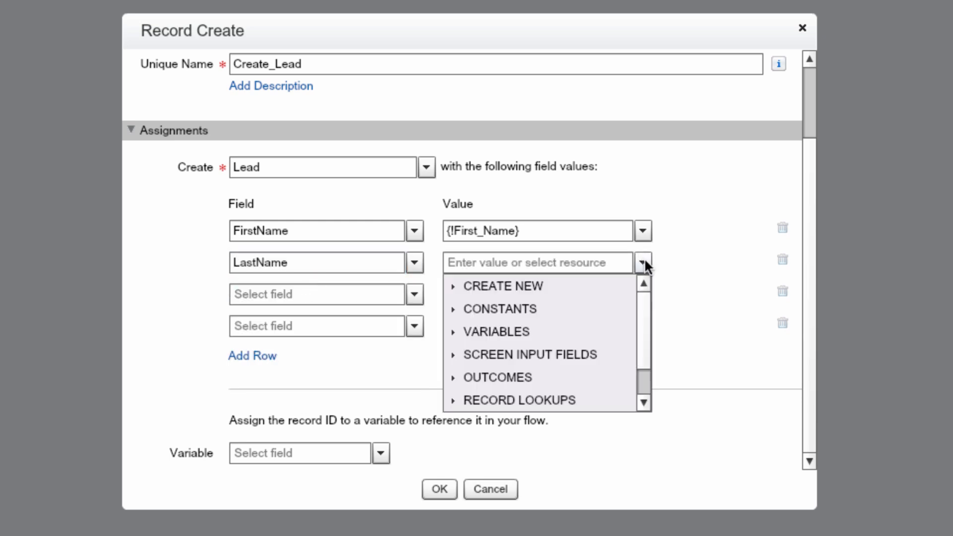
pyautogui.click(566, 354)
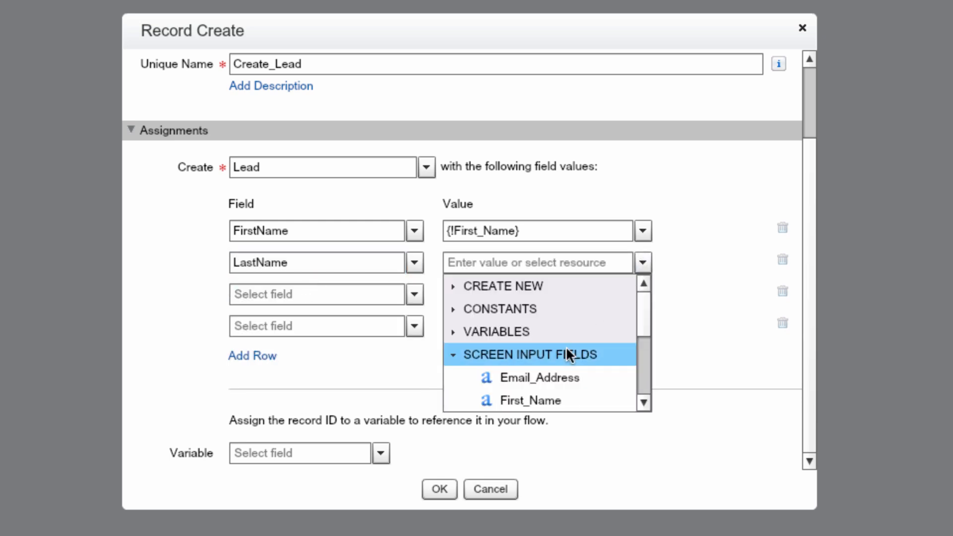
pyautogui.scroll(-3, 566, 346)
pyautogui.click(544, 284)
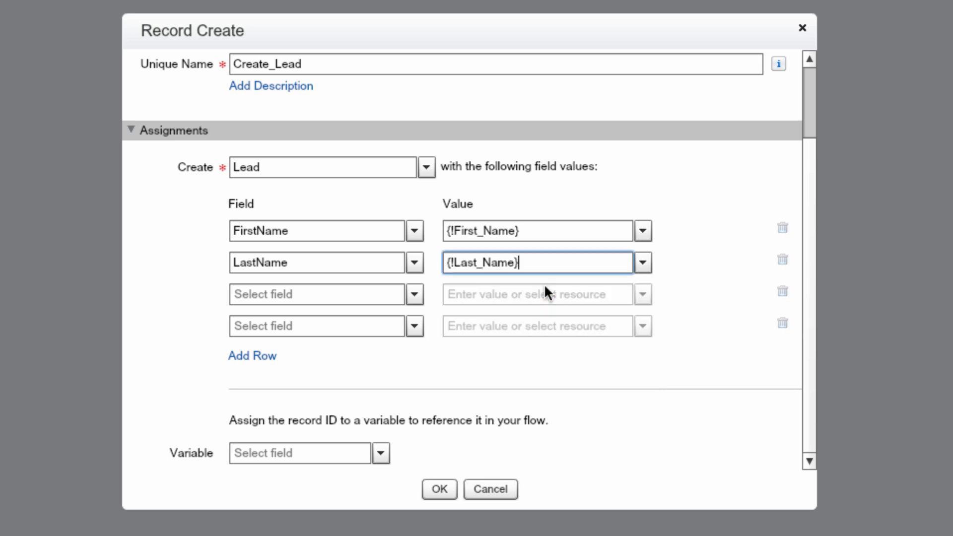
# Map Email to Email_Address and Company to the coCompany constant
pyautogui.click(412, 292)
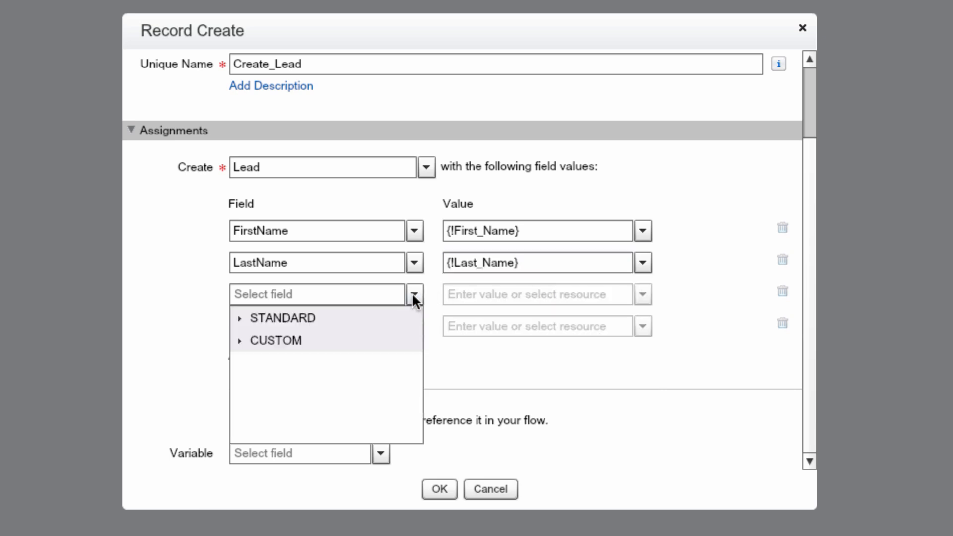
pyautogui.click(312, 320)
pyautogui.scroll(-3, 311, 321)
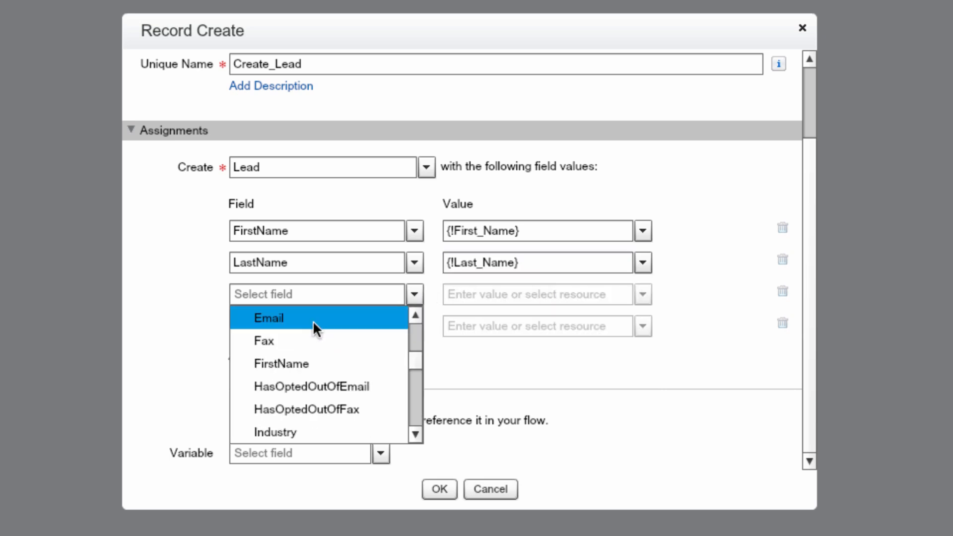
pyautogui.click(313, 320)
pyautogui.click(641, 293)
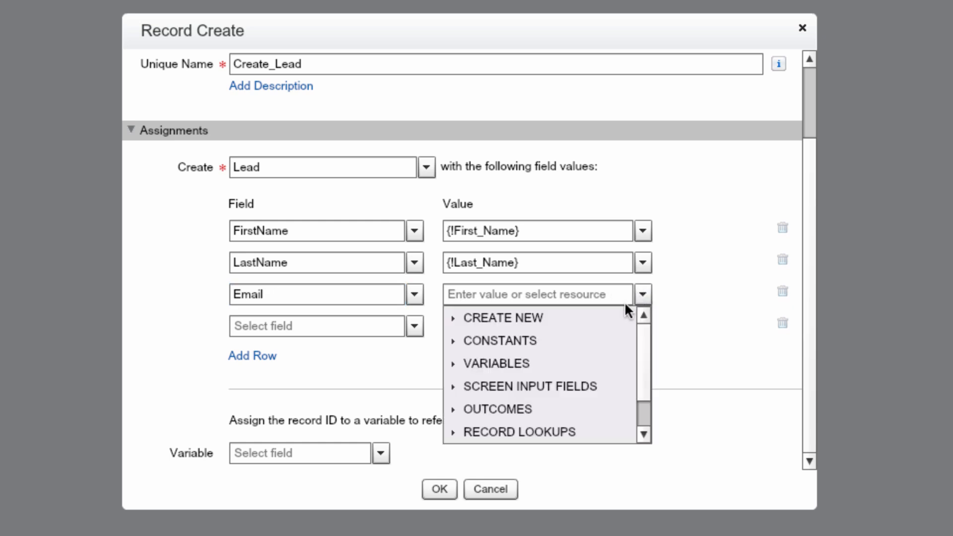
pyautogui.click(559, 384)
pyautogui.click(550, 398)
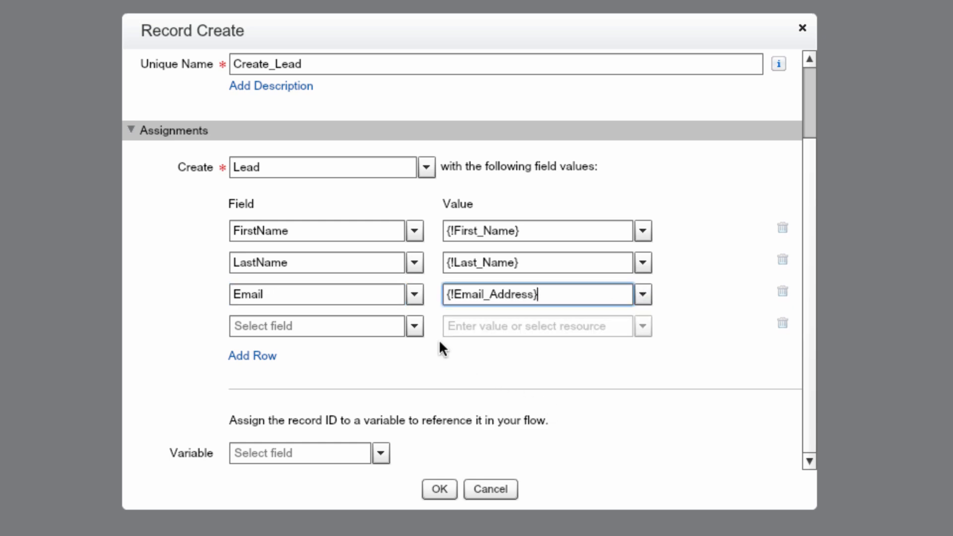
pyautogui.click(413, 328)
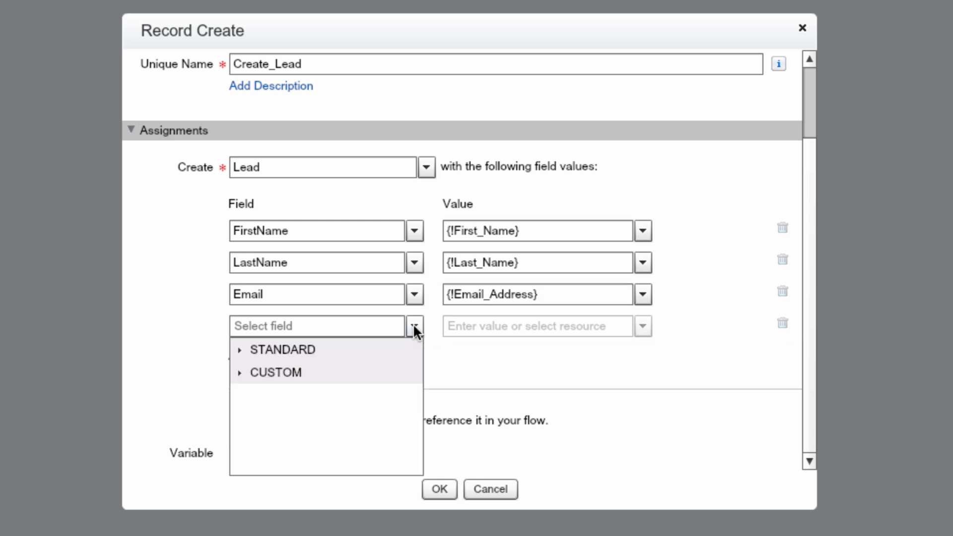
pyautogui.click(306, 351)
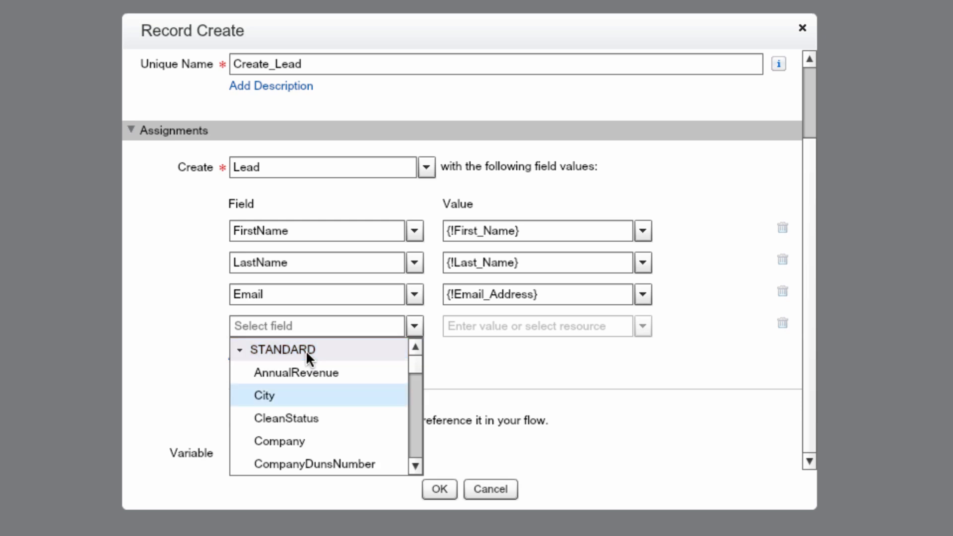
pyautogui.click(299, 442)
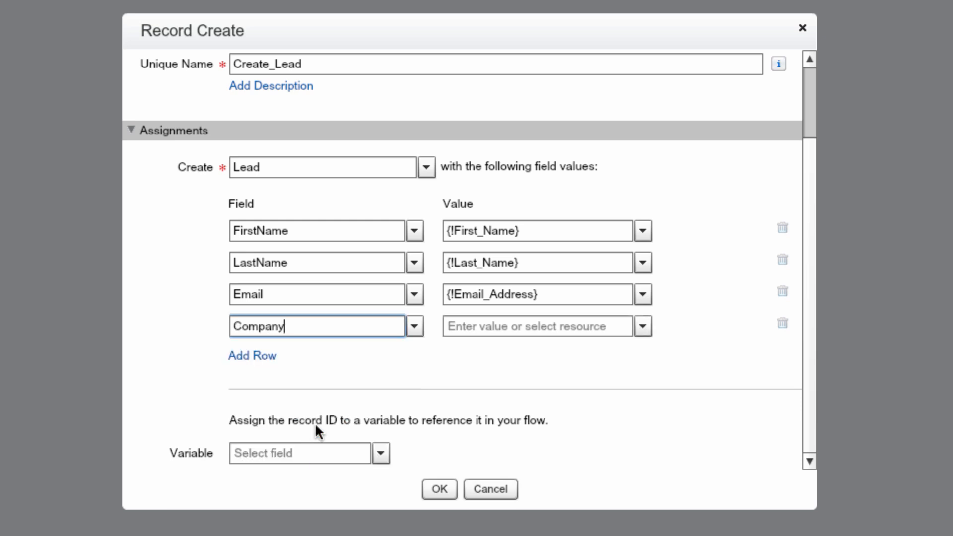
pyautogui.click(641, 328)
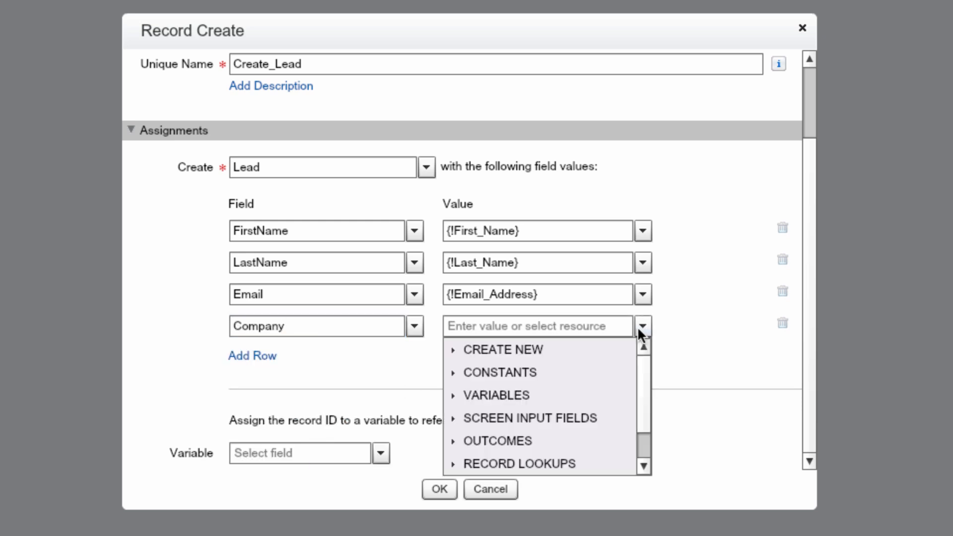
pyautogui.click(506, 370)
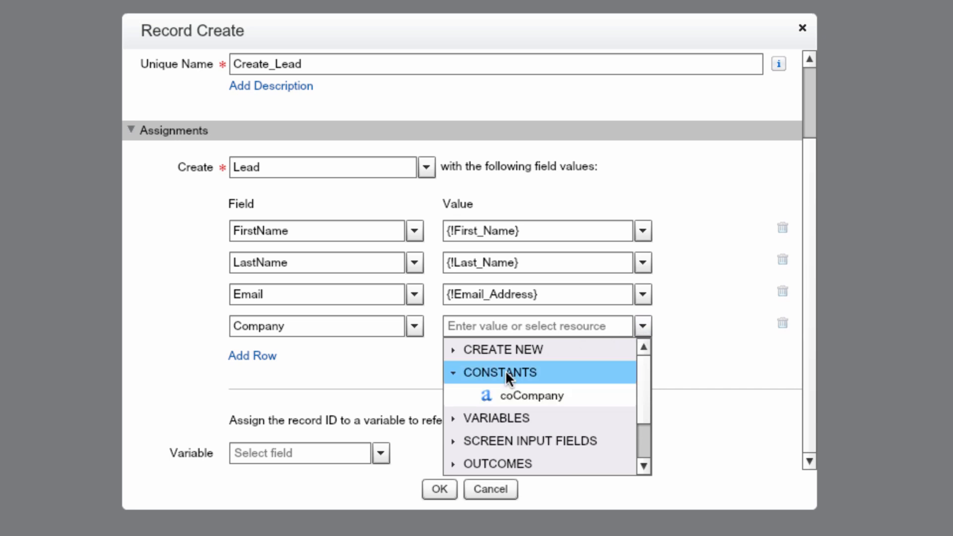
pyautogui.click(510, 389)
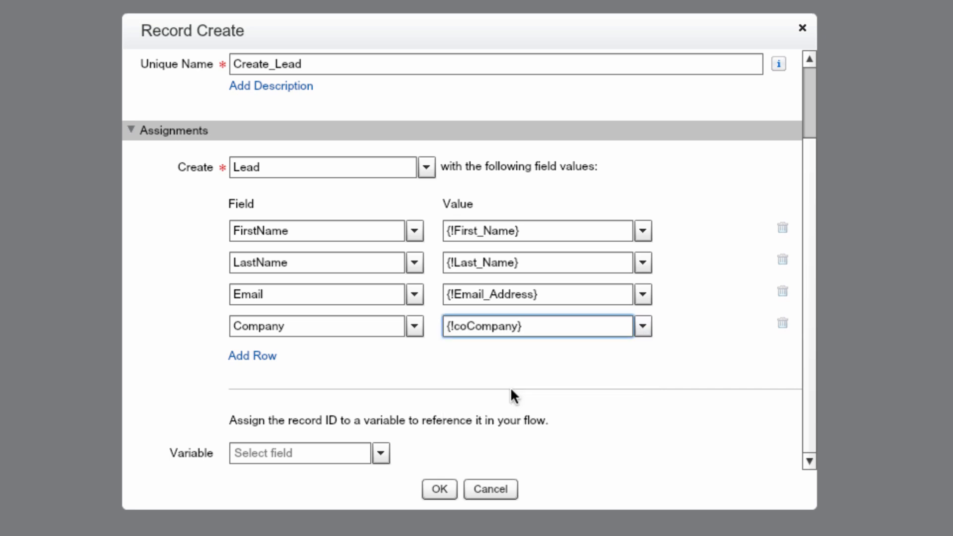
# Confirm Create Lead, route the False outcome to it, connect it to About Your Mortgage, and save
pyautogui.click(517, 389)
pyautogui.click(439, 487)
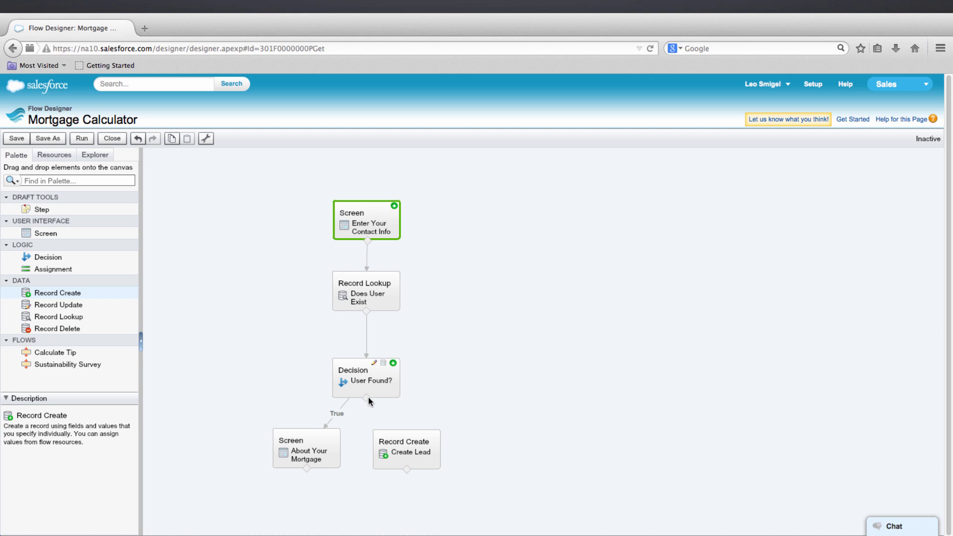
pyautogui.moveTo(394, 427); pyautogui.dragTo(397, 432)
pyautogui.moveTo(403, 467); pyautogui.dragTo(333, 460)
pyautogui.click(15, 141)
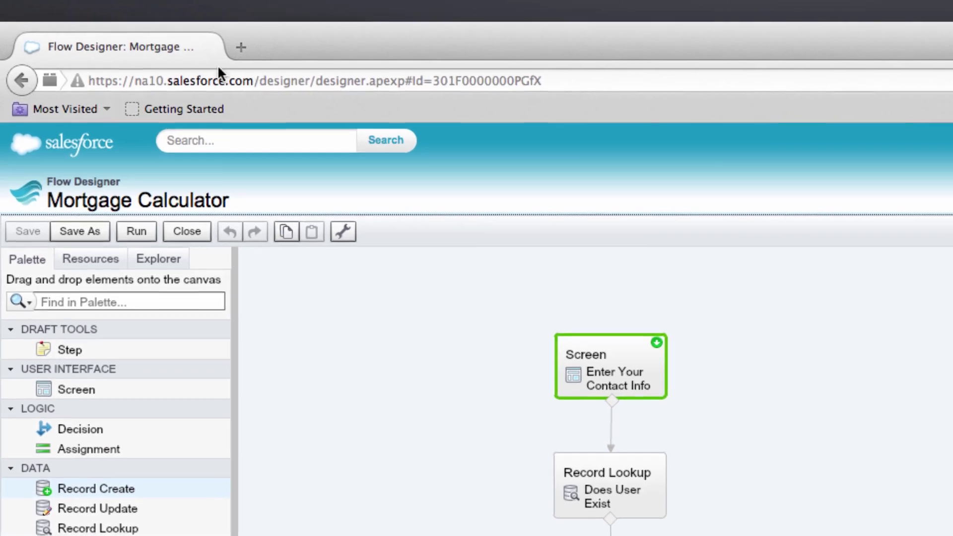
# Load gist.github.com/2422564 in a new browser tab
pyautogui.click(238, 46)
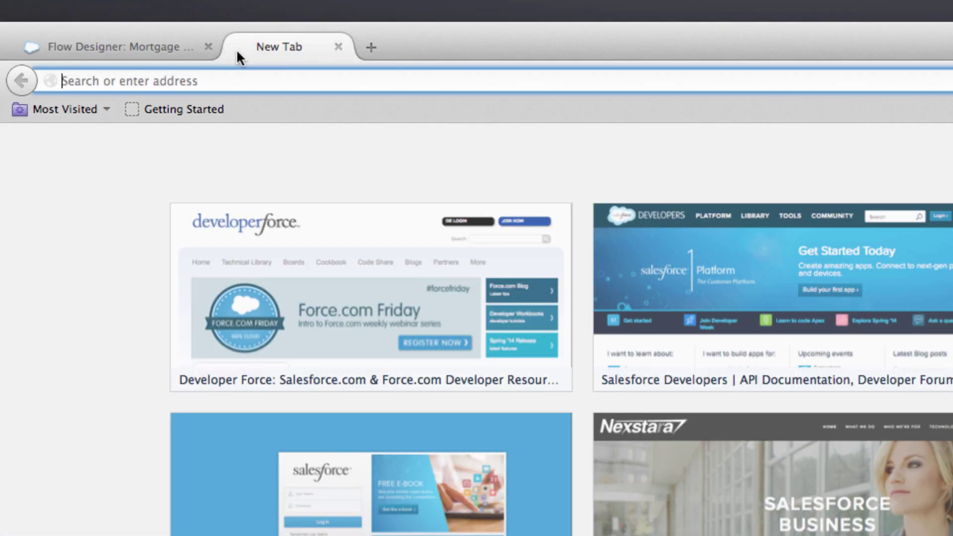
pyautogui.rightClick(204, 83)
pyautogui.click(246, 169)
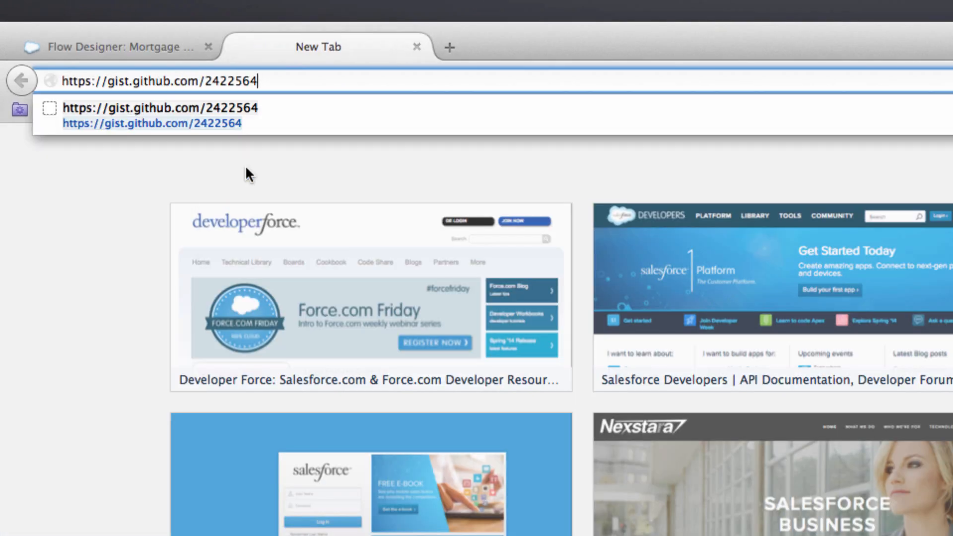
pyautogui.press('Return')
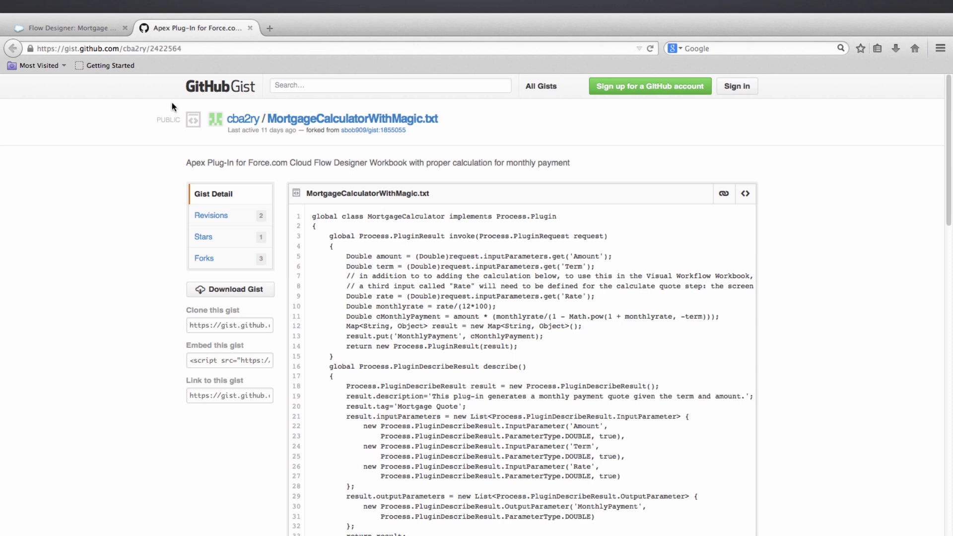
pyautogui.scroll(-1, 439, 289)
pyautogui.scroll(-10, 439, 289)
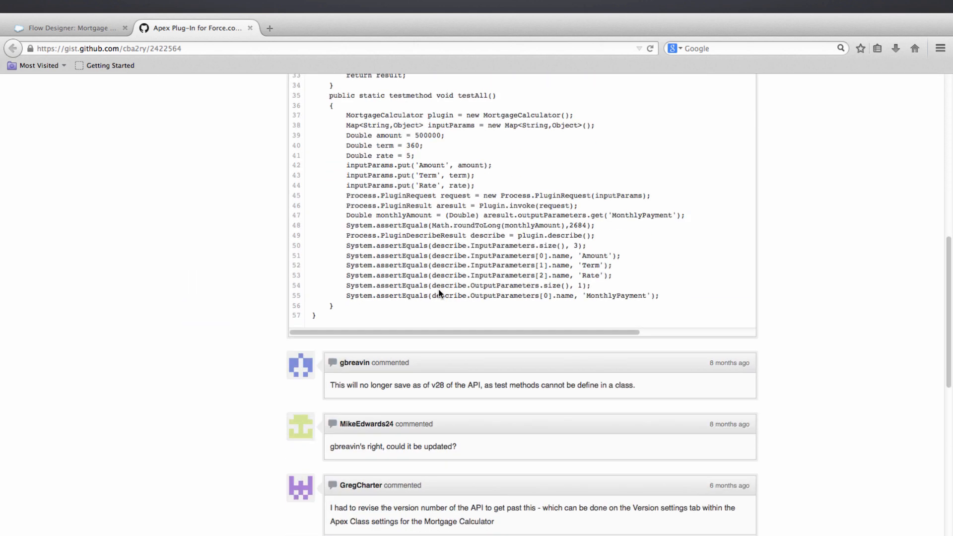
pyautogui.moveTo(331, 385); pyautogui.dragTo(639, 391)
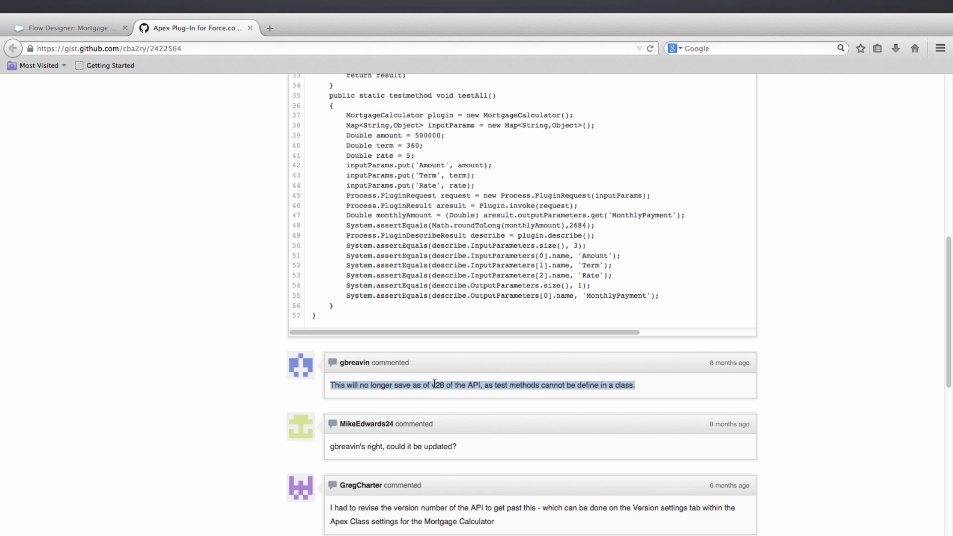
pyautogui.scroll(10, 508, 335)
# Copy the raw MortgageCalculatorWithMagic Apex code, then close the designer to the flow's detail page
pyautogui.click(742, 201)
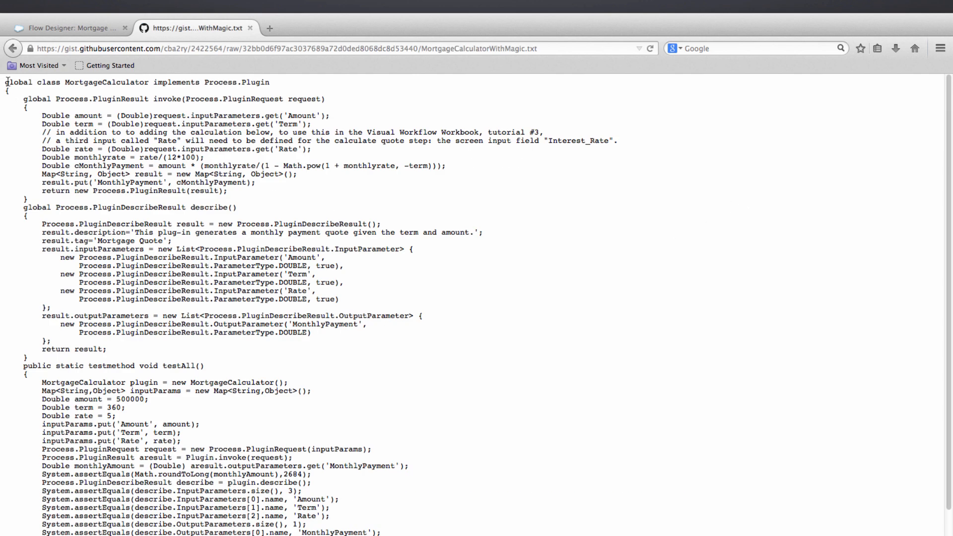
pyautogui.moveTo(8, 82)
pyautogui.mouseDown()
pyautogui.moveTo(61, 336)
pyautogui.moveTo(62, 525)
pyautogui.mouseUp()
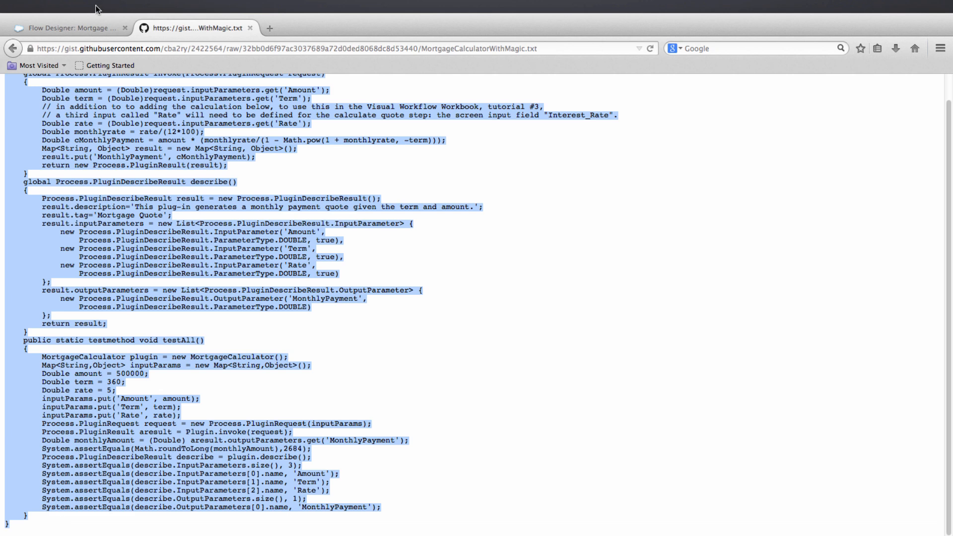
pyautogui.click(83, 26)
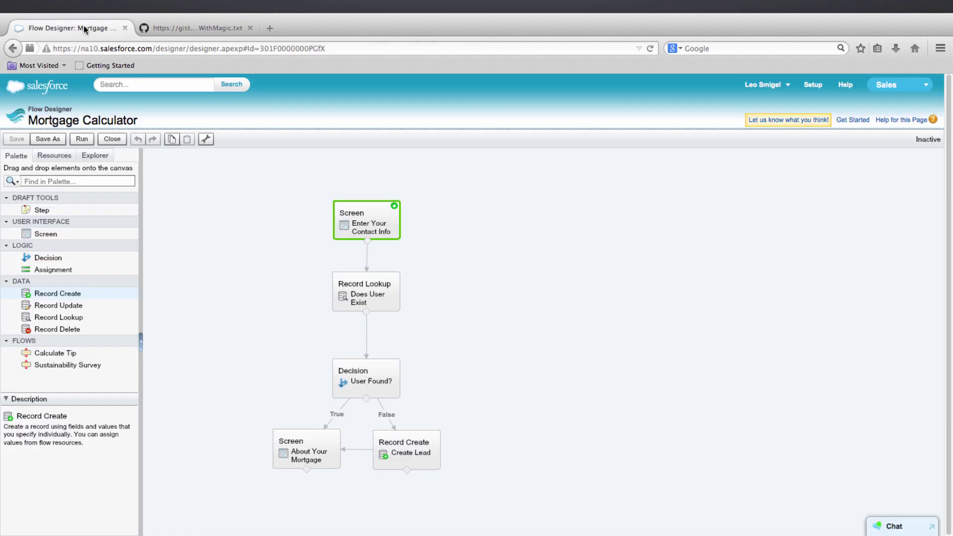
pyautogui.click(110, 140)
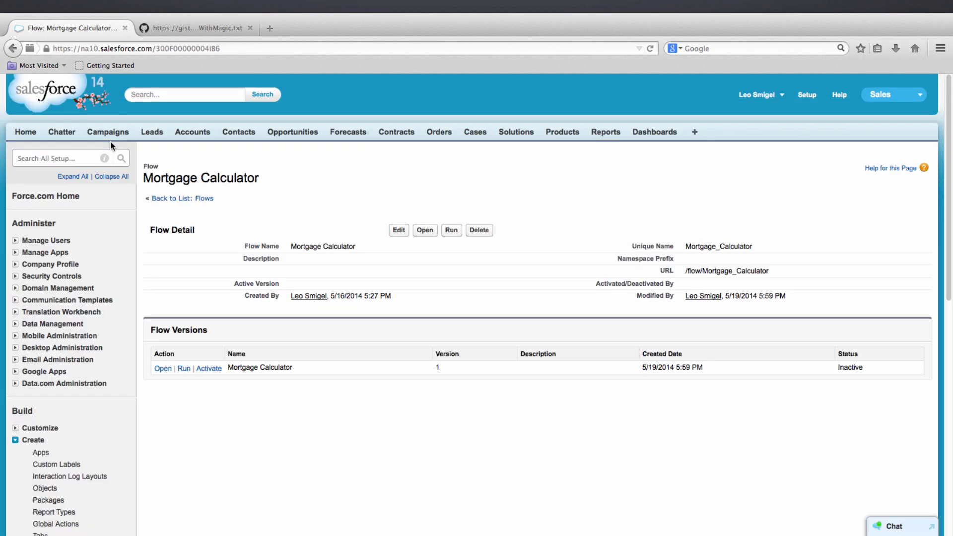
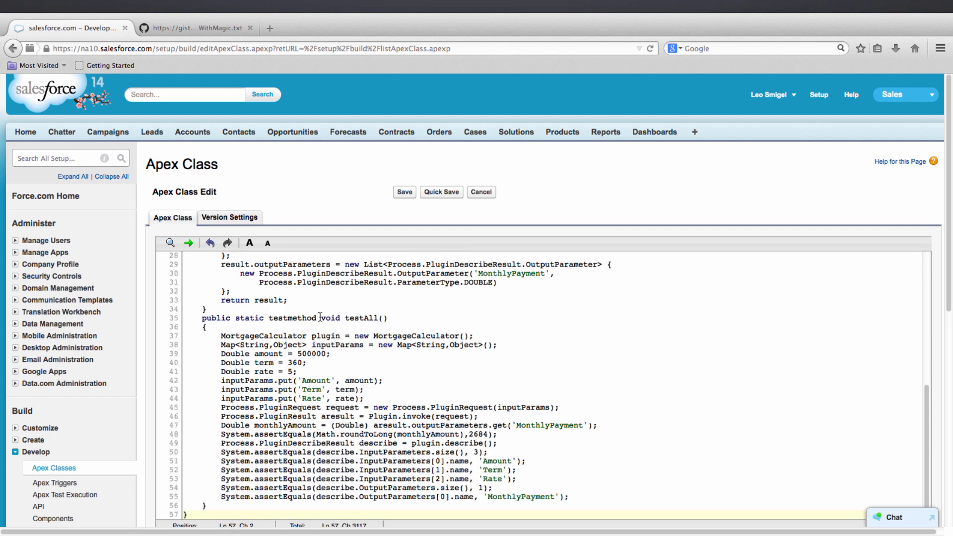
# Set the MortgageCalculator class API version to 28.0 and save, which fails to compile
pyautogui.click(239, 219)
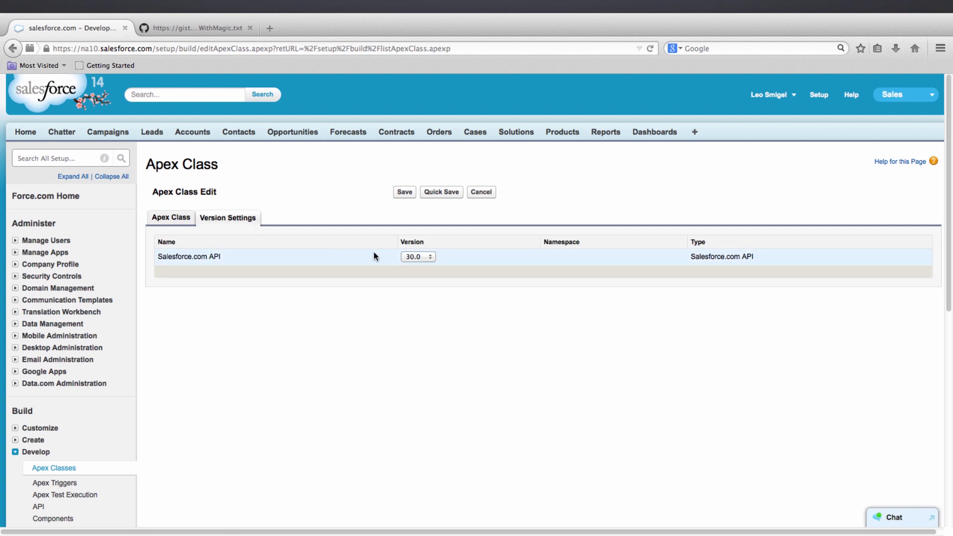
pyautogui.click(417, 256)
pyautogui.click(416, 283)
pyautogui.click(404, 192)
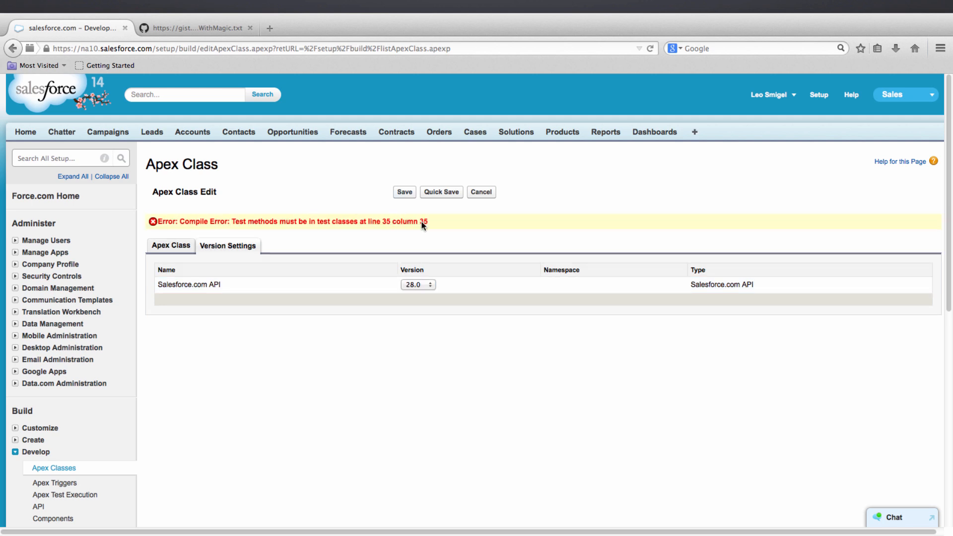
# Set the API version to 27.0 and save the class successfully
pyautogui.click(418, 284)
pyautogui.click(416, 323)
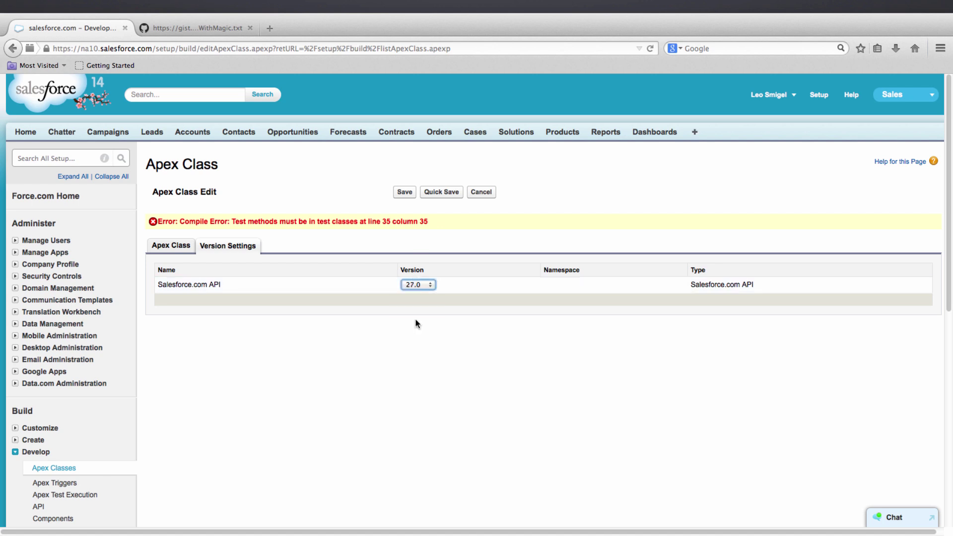
pyautogui.click(407, 194)
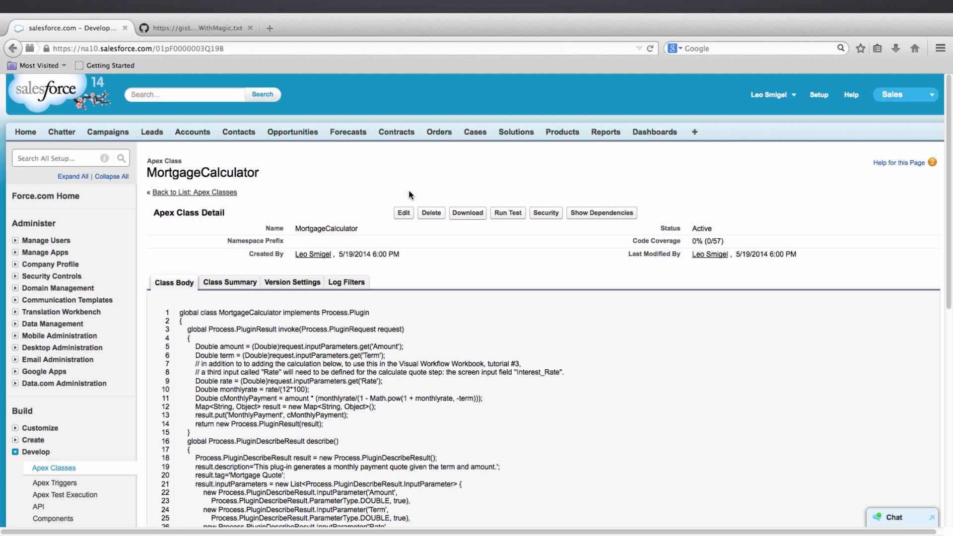
# Navigate via Create > Workflow & Approvals > Flows to the Mortgage Calculator flow detail page
pyautogui.click(55, 467)
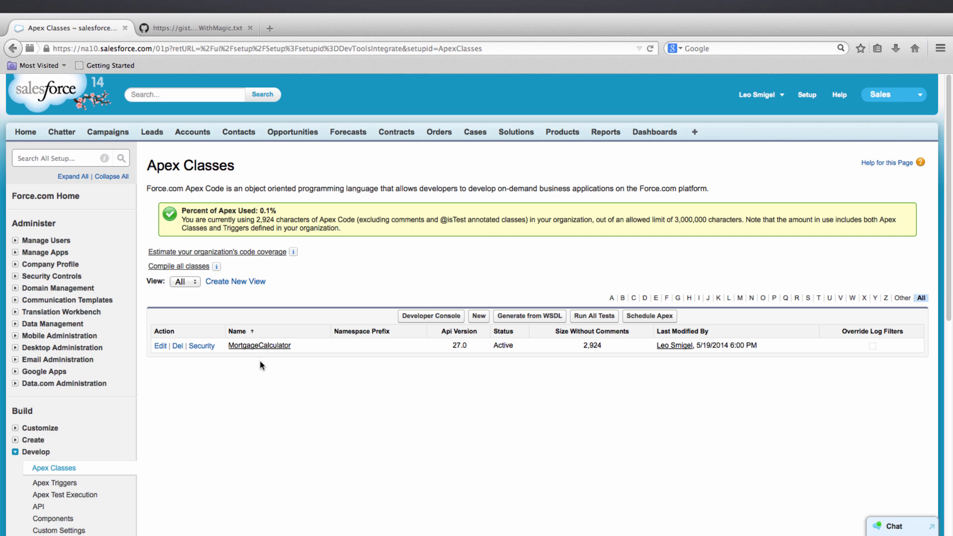
pyautogui.click(43, 436)
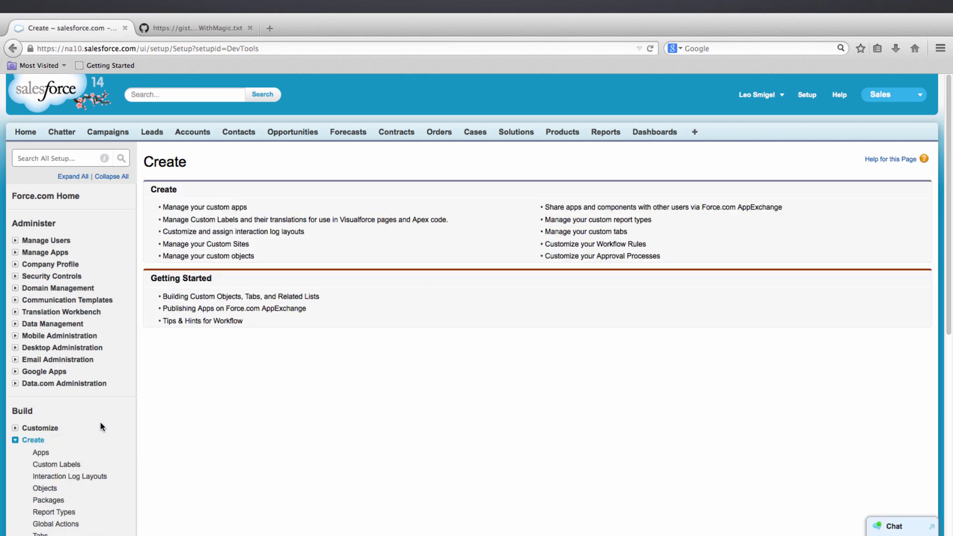
pyautogui.scroll(-5, 111, 420)
pyautogui.click(98, 302)
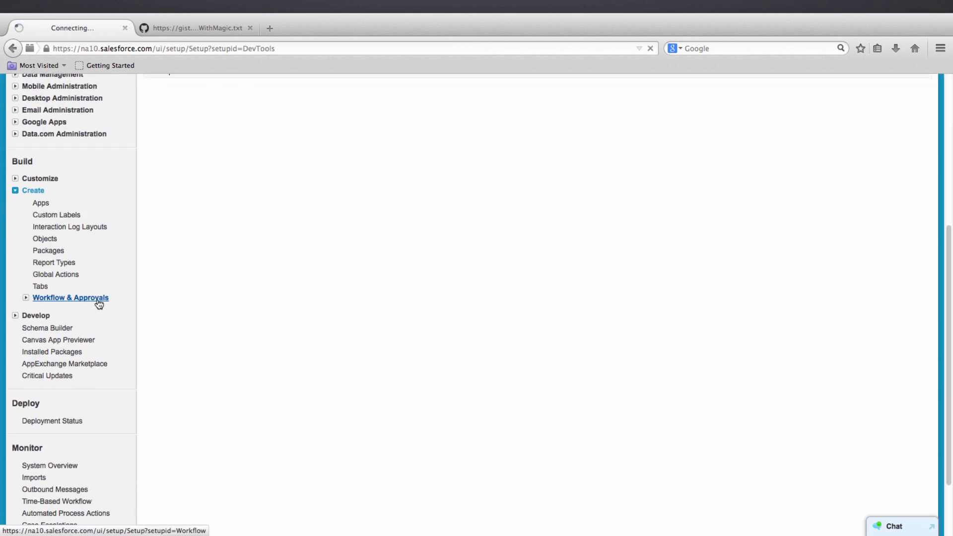
pyautogui.scroll(-4, 61, 384)
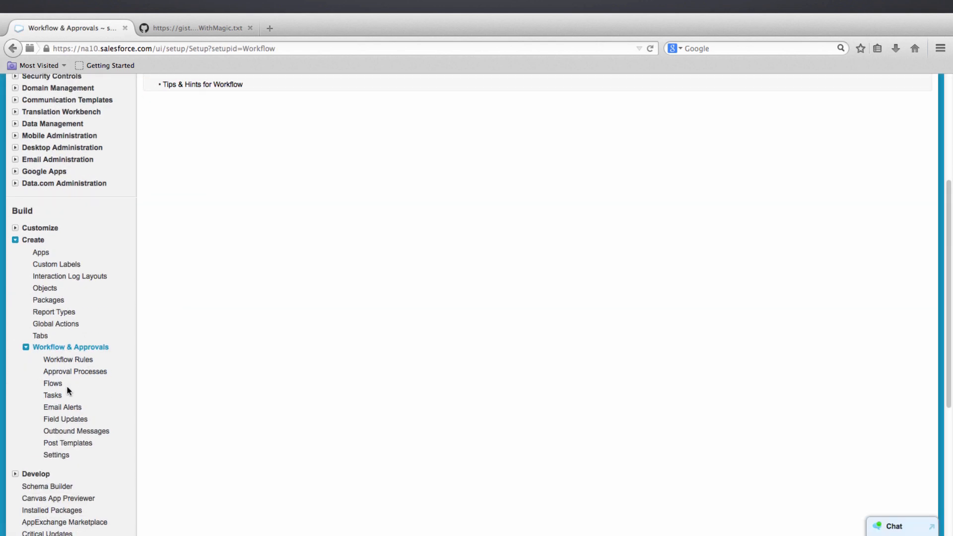
pyautogui.click(53, 384)
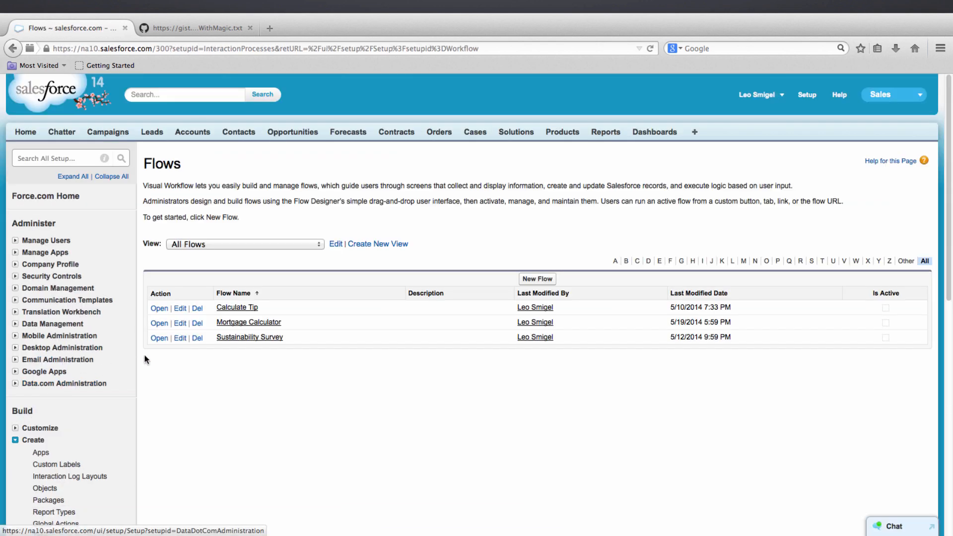
pyautogui.click(230, 322)
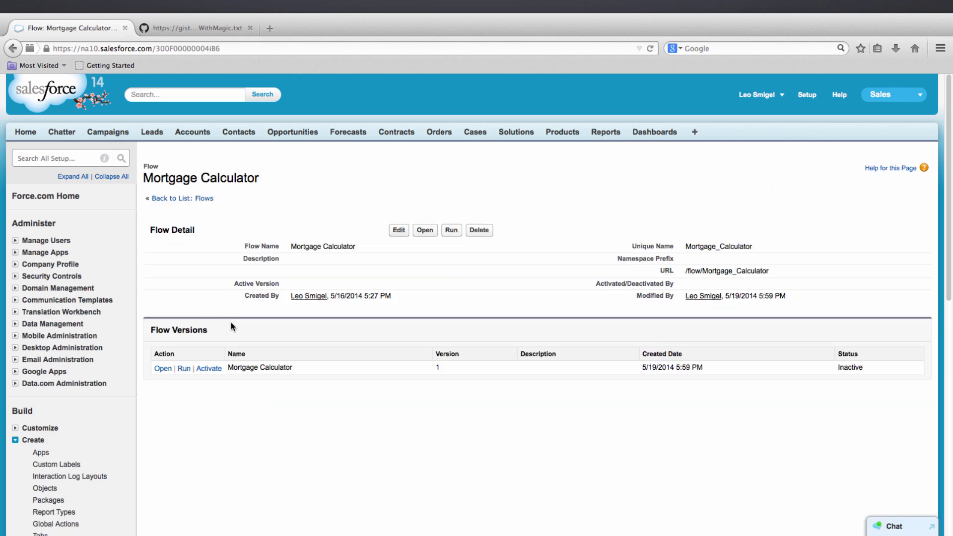
# Open the flow in Flow Designer and show the MortgageCalculator plug-in's details in the Palette
pyautogui.click(424, 231)
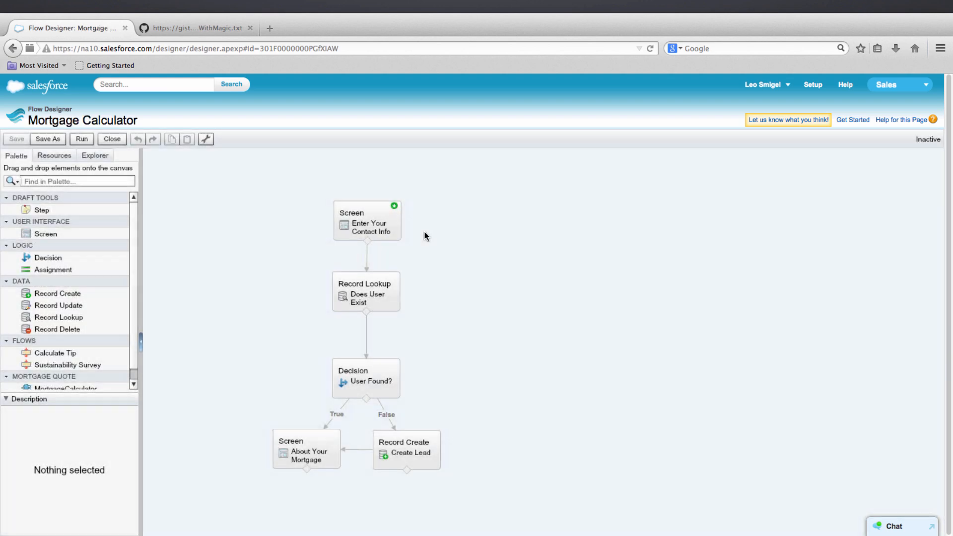
pyautogui.scroll(-1, 132, 283)
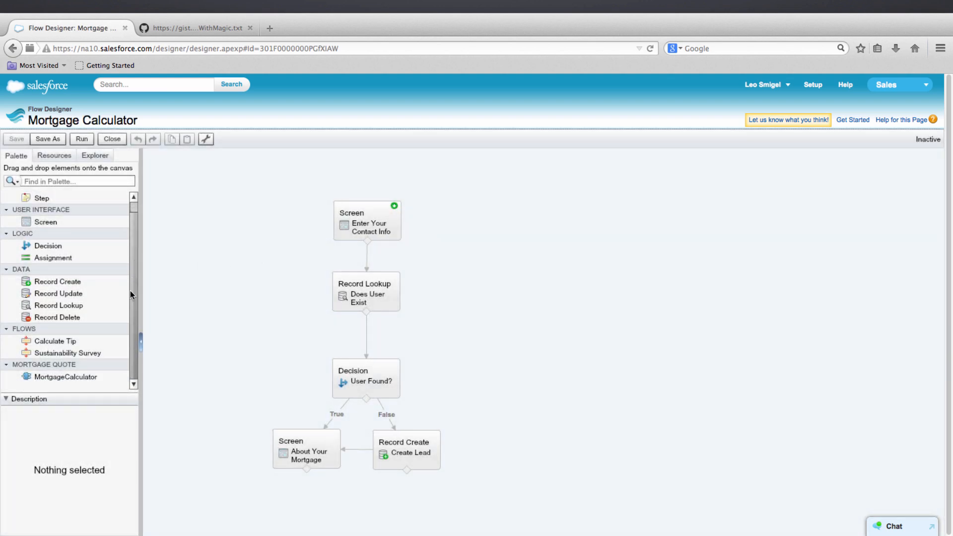
pyautogui.click(67, 375)
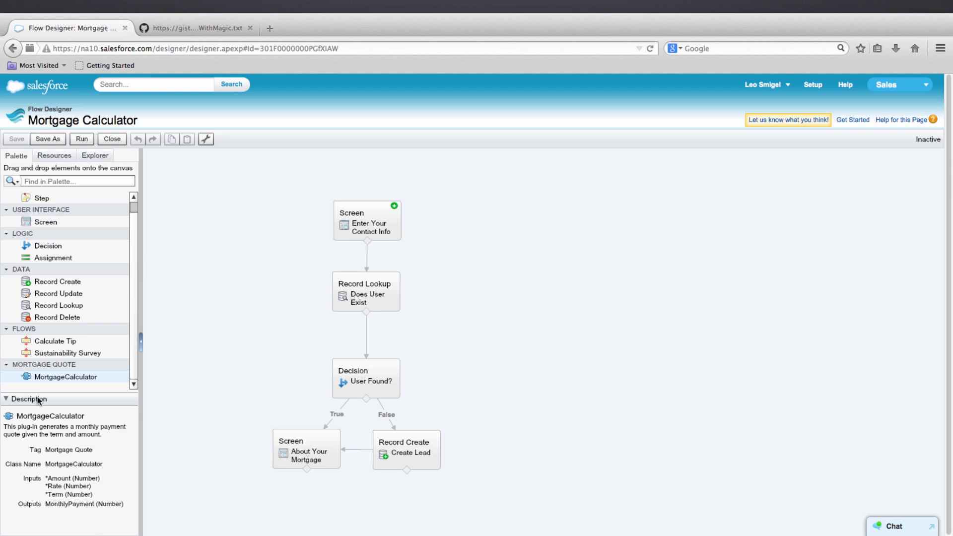
# Place the MortgageCalculator plug-in on the canvas and name it Calculate Quote
pyautogui.moveTo(63, 376)
pyautogui.mouseDown()
pyautogui.moveTo(80, 405)
pyautogui.moveTo(269, 492)
pyautogui.moveTo(341, 423)
pyautogui.moveTo(358, 420)
pyautogui.mouseUp()
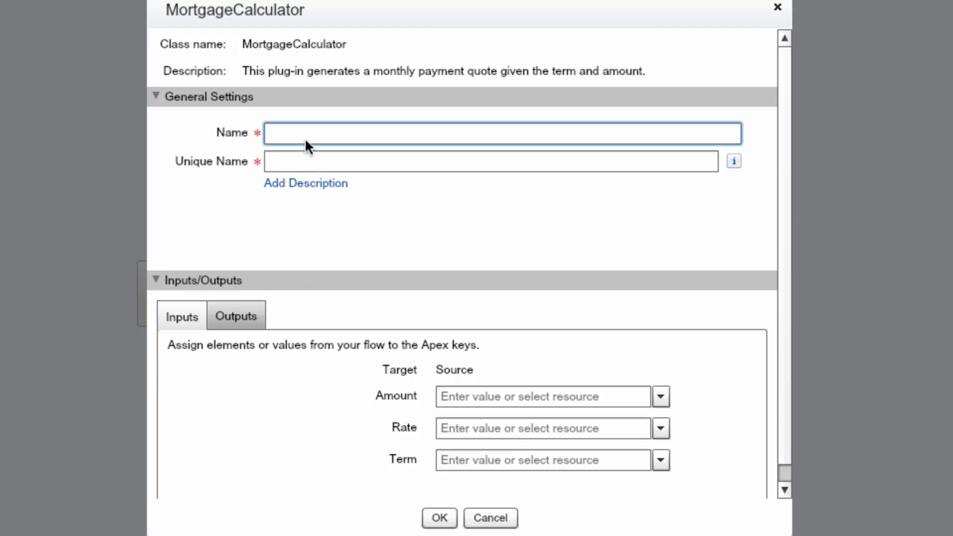
pyautogui.write('Calculate')
pyautogui.write('Quote')
pyautogui.press('Tab')
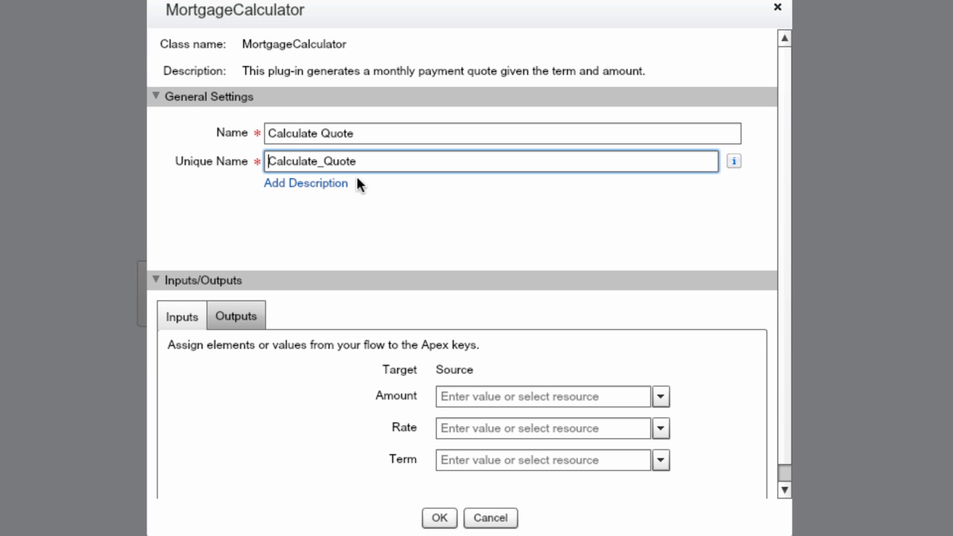
# Map Amount, Rate and Term inputs to screen fields Mortgage_Amount, Interest_Rate and Term_months
pyautogui.click(659, 397)
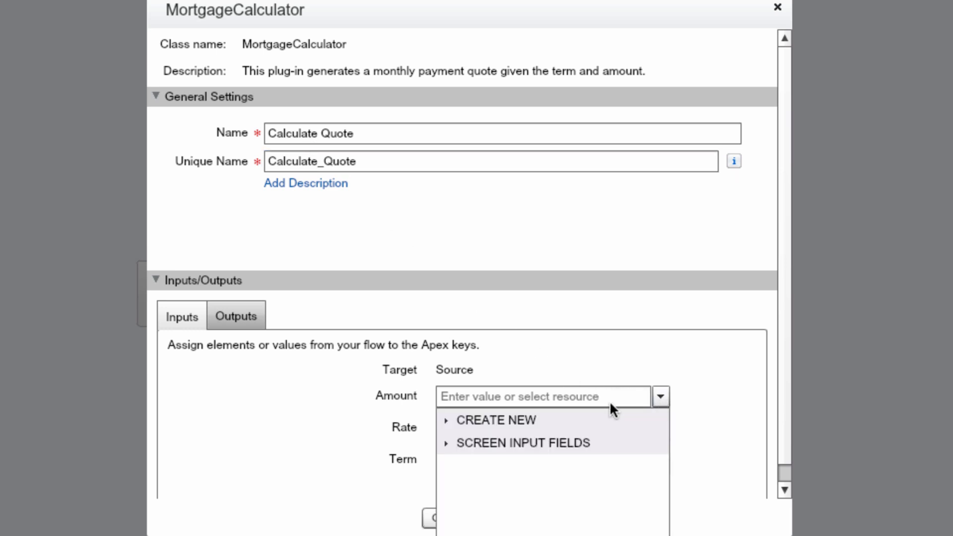
pyautogui.click(566, 440)
pyautogui.click(551, 483)
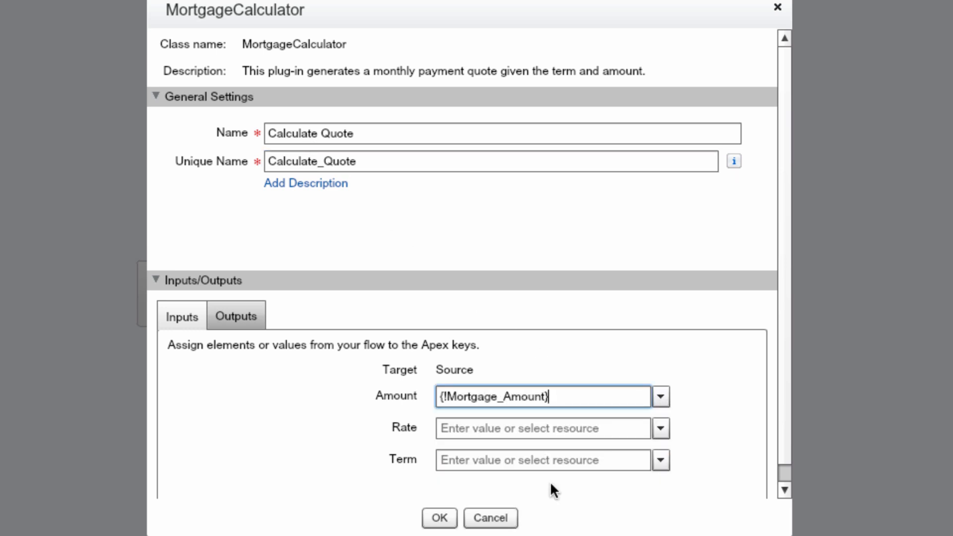
pyautogui.click(660, 428)
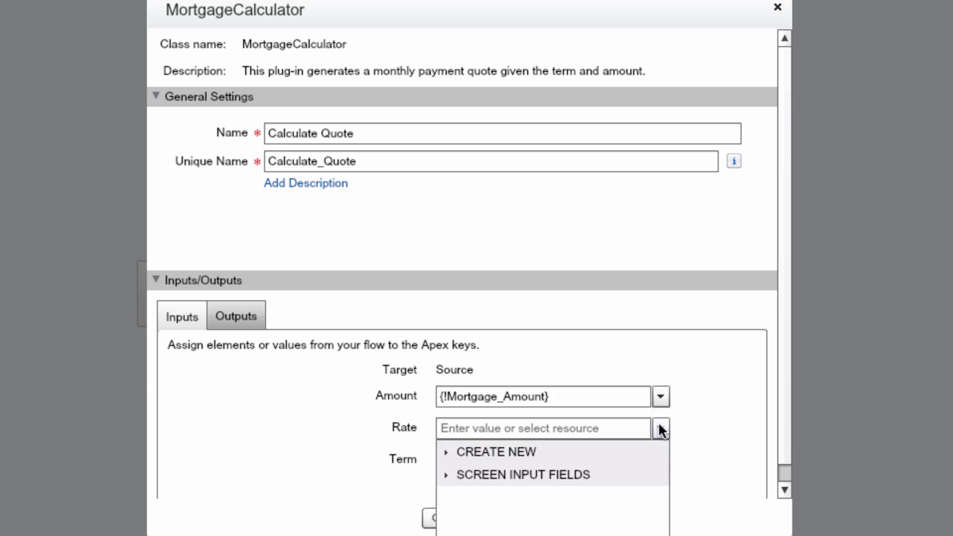
pyautogui.click(572, 474)
pyautogui.click(560, 496)
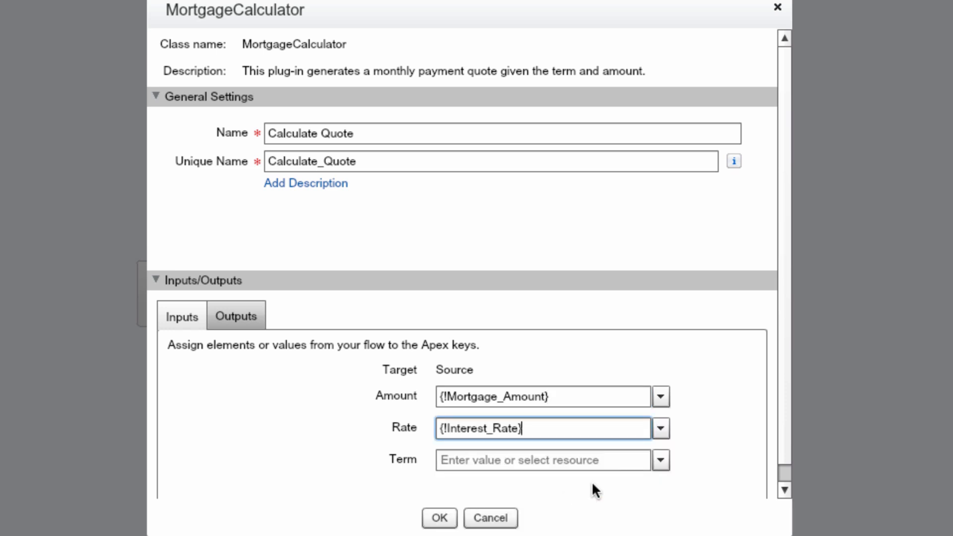
pyautogui.click(660, 459)
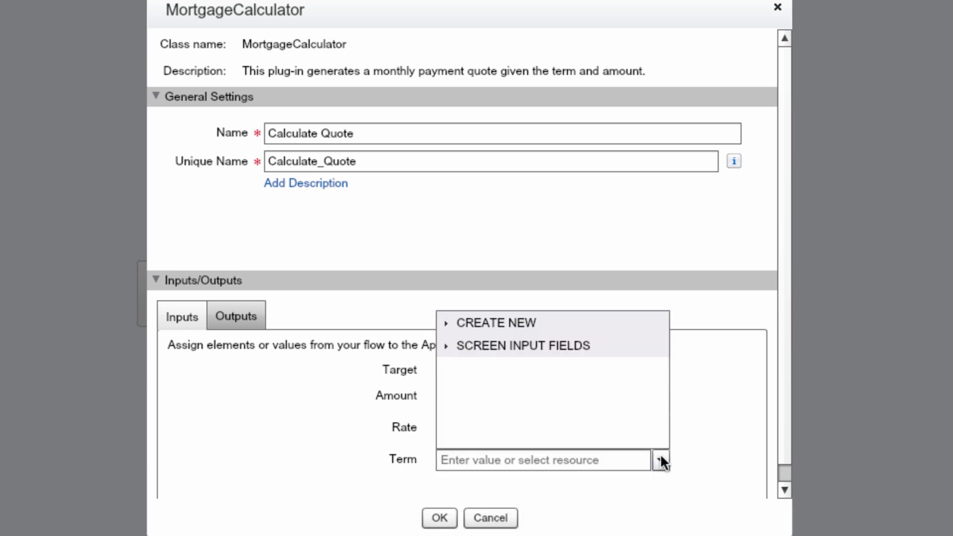
pyautogui.click(563, 348)
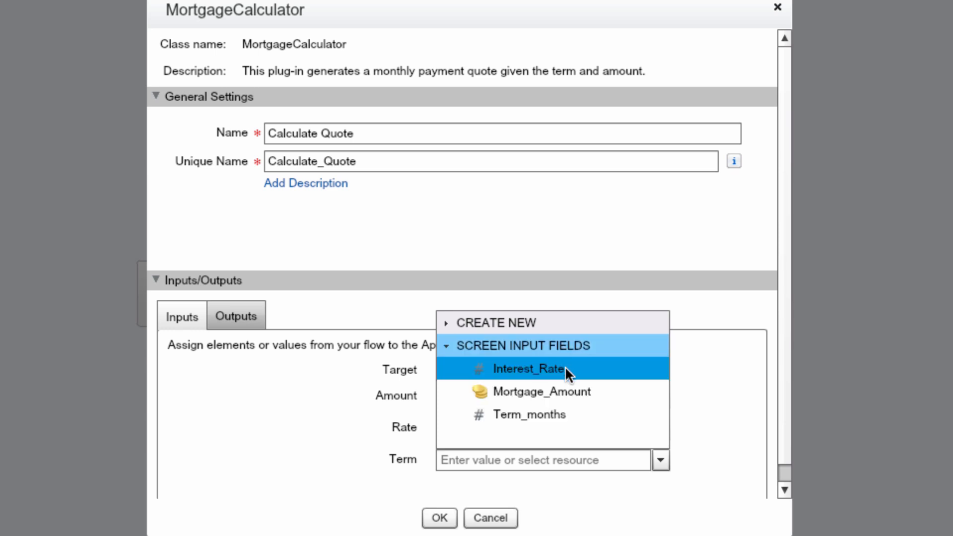
pyautogui.click(556, 414)
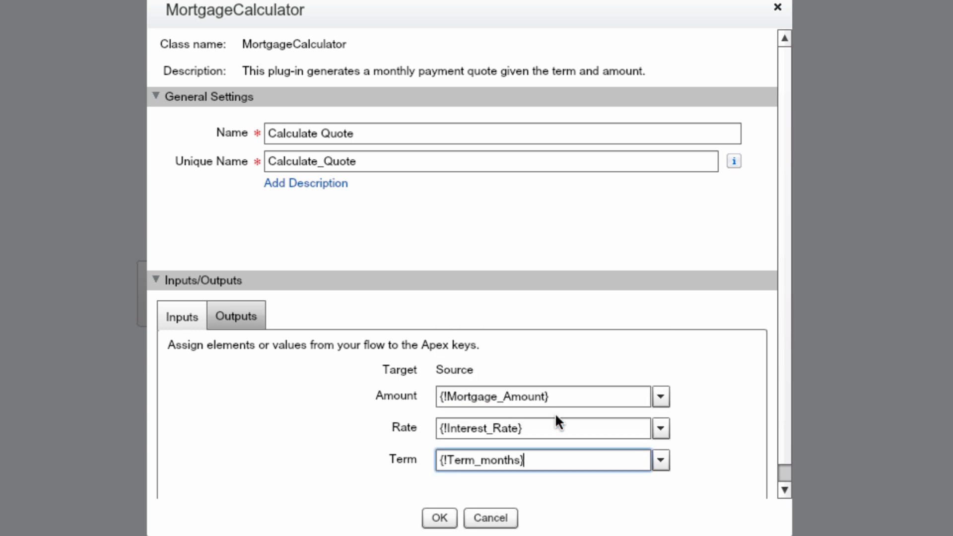
# Choose MonthlyPayment as the output source and start creating a new target variable
pyautogui.click(250, 318)
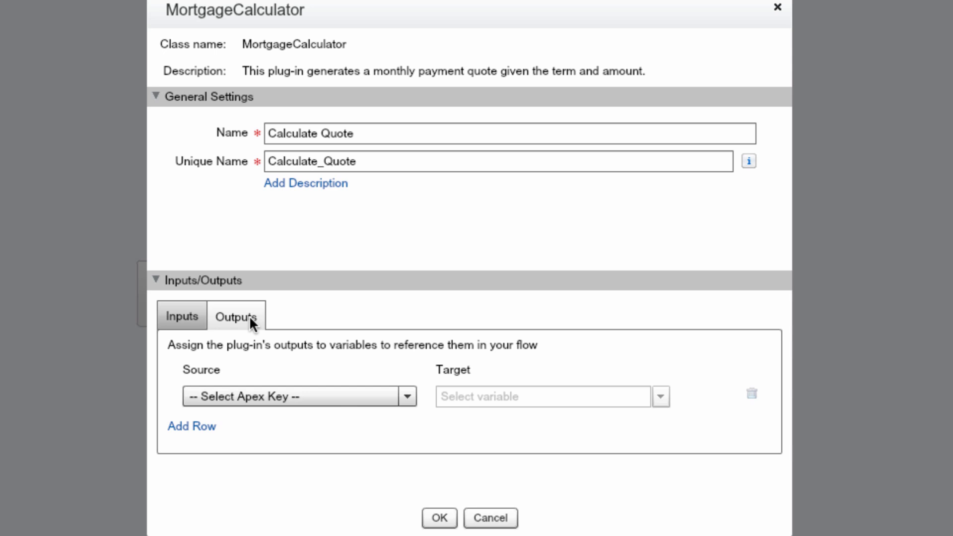
pyautogui.click(260, 392)
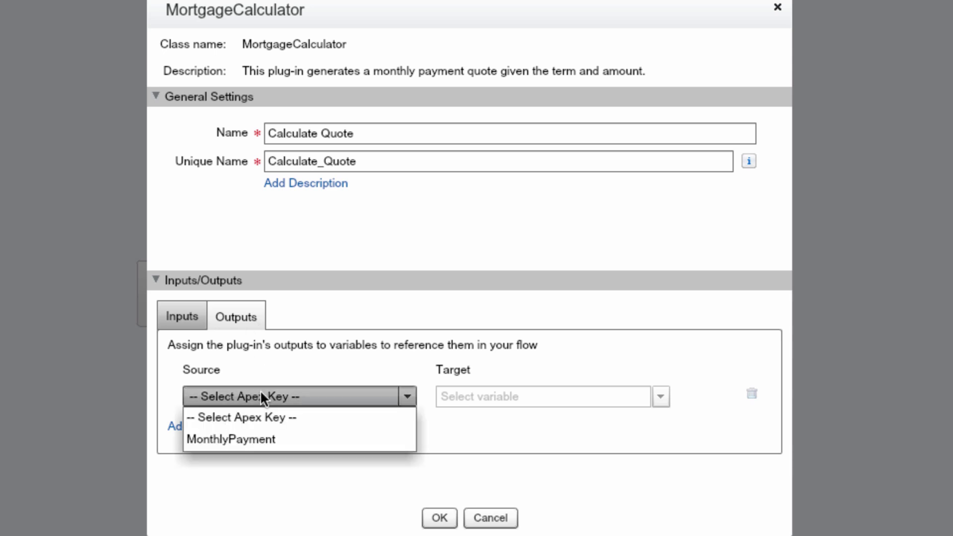
pyautogui.click(254, 439)
pyautogui.click(659, 397)
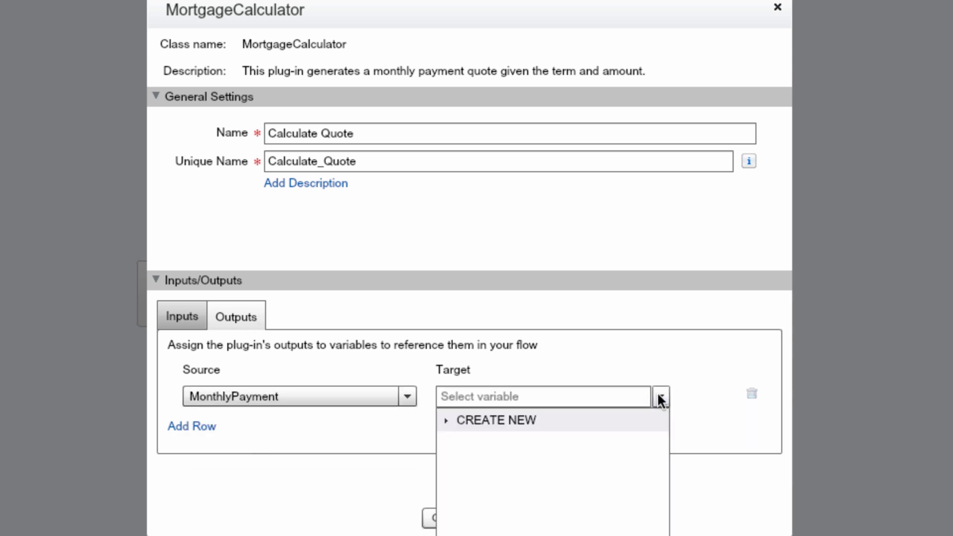
pyautogui.click(515, 420)
pyautogui.click(512, 444)
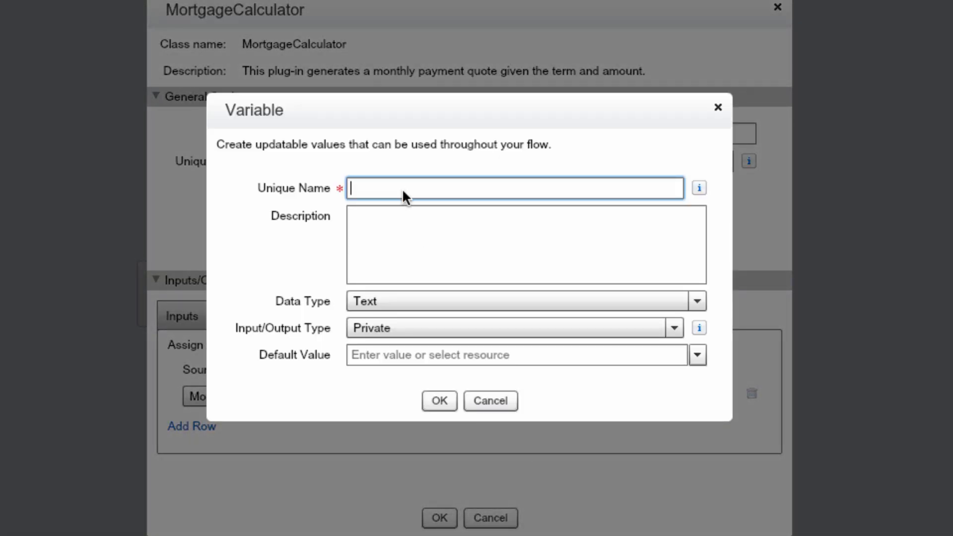
pyautogui.write('vaMonthly')
pyautogui.write('Amount')
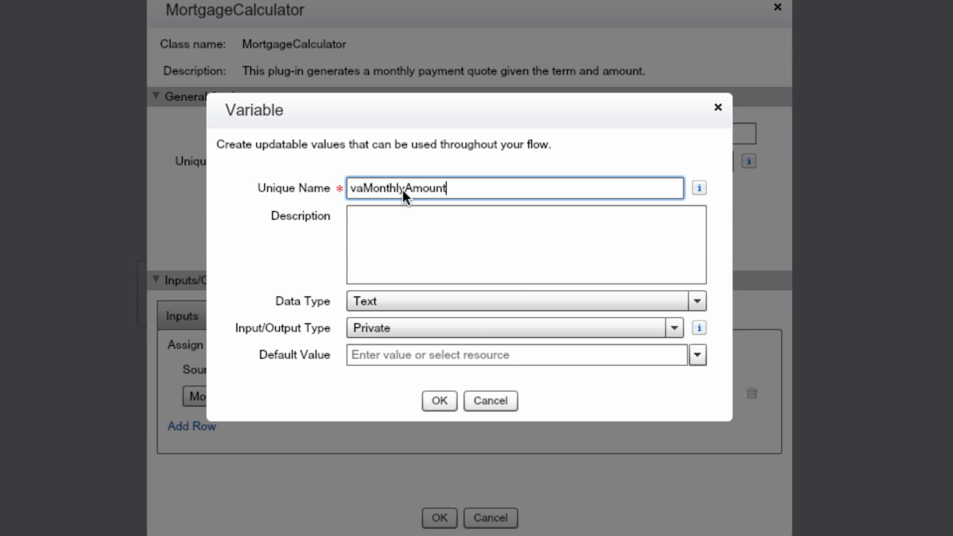
# Create the vaMonthlyAmount variable with Currency data type
pyautogui.click(396, 299)
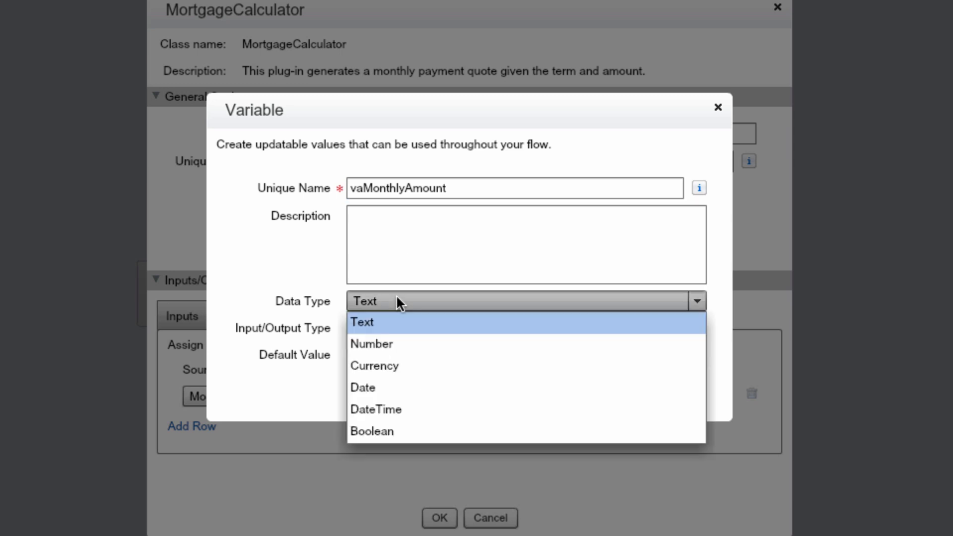
pyautogui.click(388, 363)
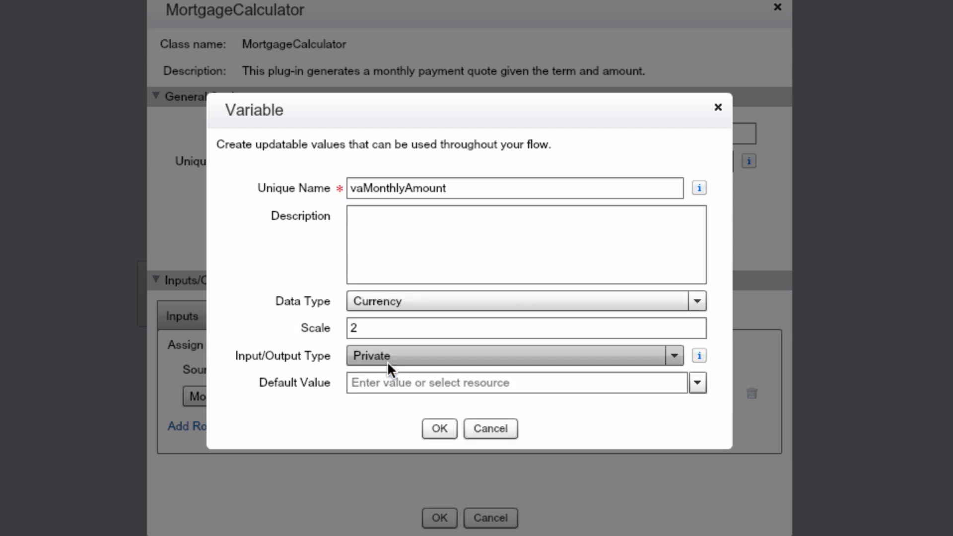
pyautogui.click(435, 429)
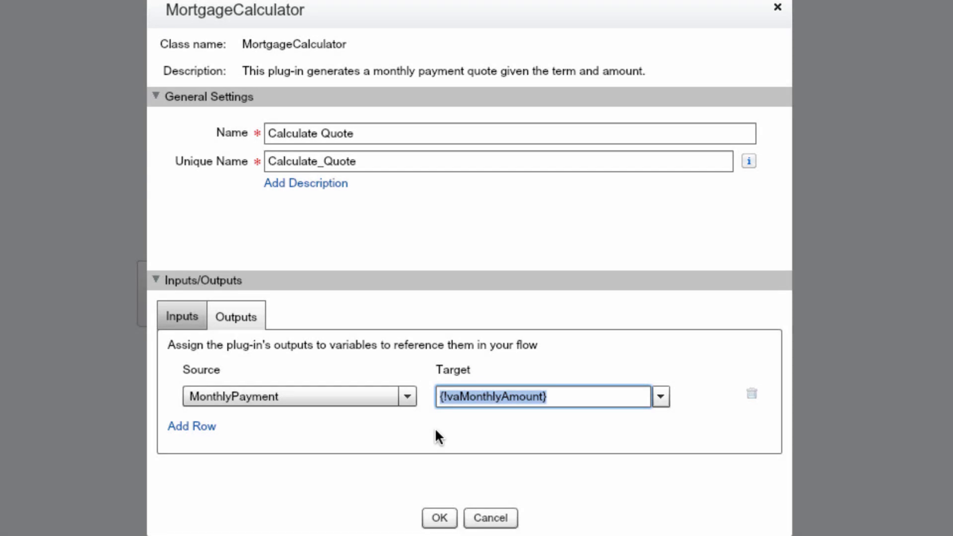
# Finish Calculate Quote, connect About Your Mortgage to it, and drop a new Screen on the canvas
pyautogui.click(437, 517)
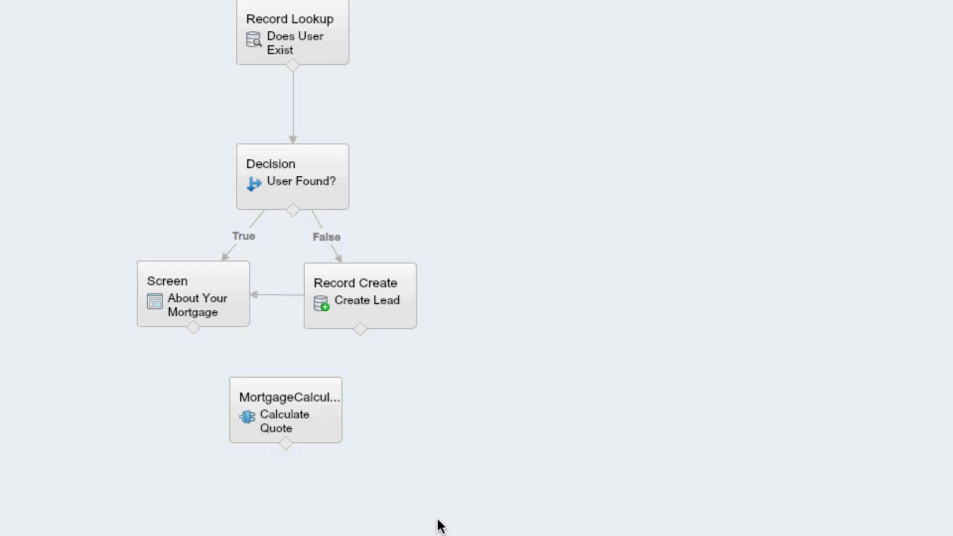
pyautogui.moveTo(194, 328); pyautogui.dragTo(271, 386)
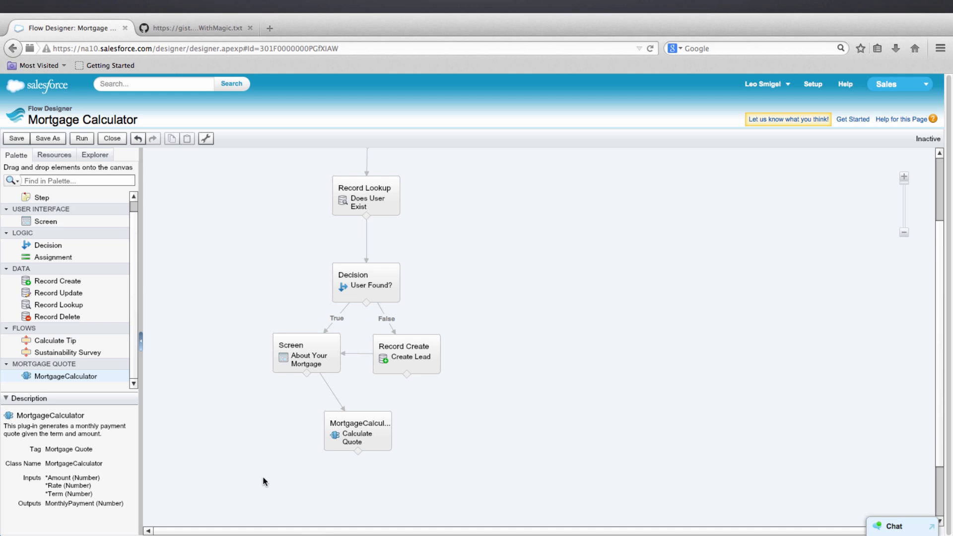
pyautogui.moveTo(46, 222)
pyautogui.mouseDown()
pyautogui.moveTo(251, 400)
pyautogui.moveTo(356, 355)
pyautogui.mouseUp()
pyautogui.write('Show Q')
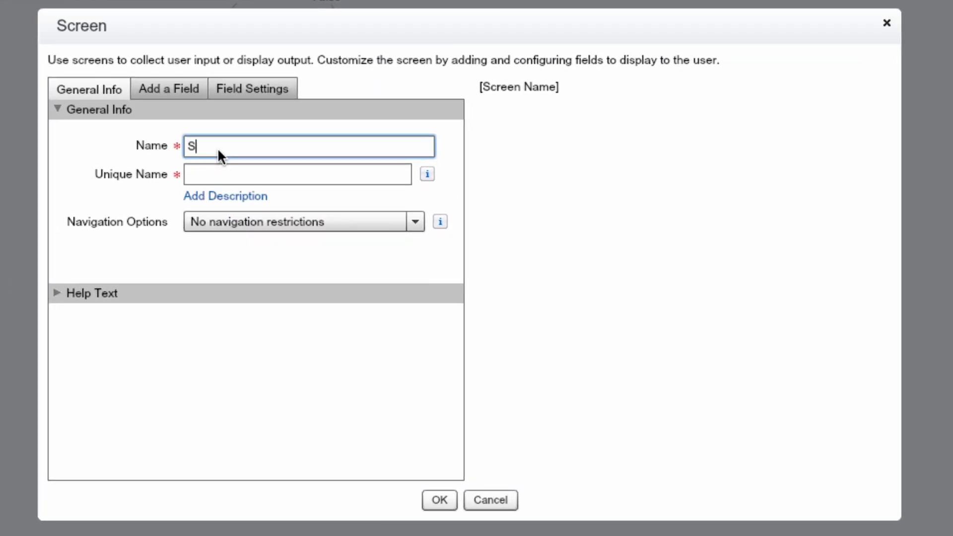
pyautogui.write('uote')
# Name the screen Show Quote and add a Display Text field to it
pyautogui.press('Tab')
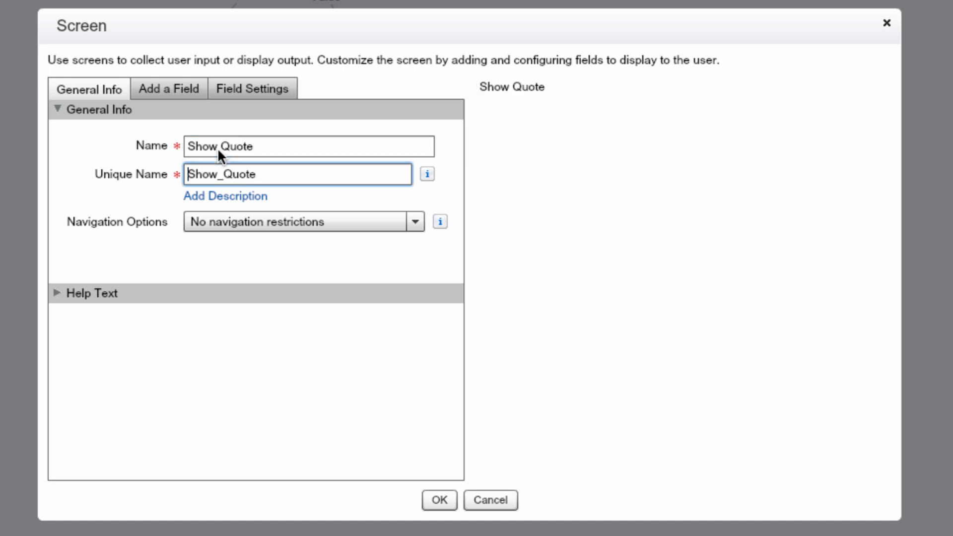
pyautogui.click(168, 87)
pyautogui.doubleClick(137, 458)
# Name the display text field ThankYou and paste in the thank-you message with X, Y, Z placeholders
pyautogui.click(521, 120)
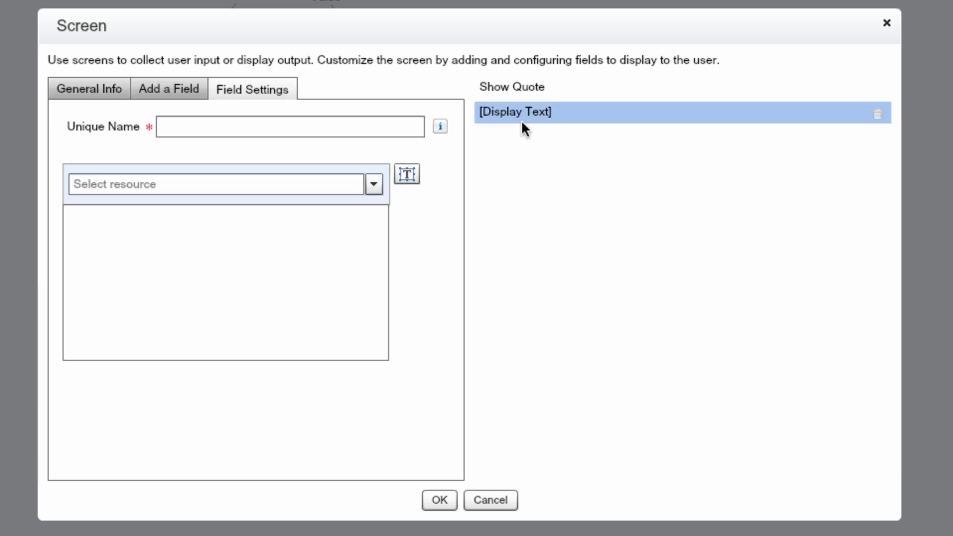
pyautogui.click(325, 124)
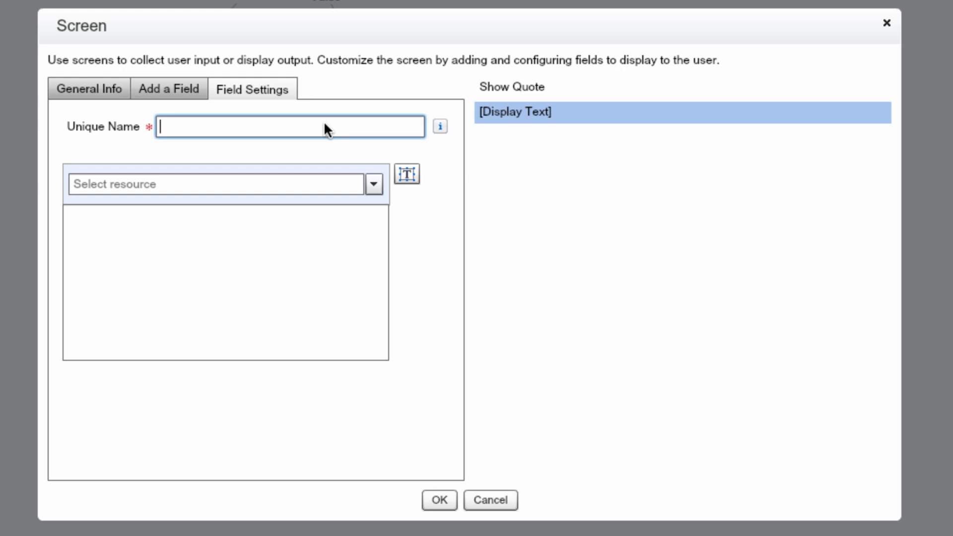
pyautogui.write('ThankYou')
pyautogui.click(199, 234)
pyautogui.write('Thank you for contacting us for your mortgage business. Based on the information you gave us, a X-month mortgage of Y would result in payments of Z per month.')
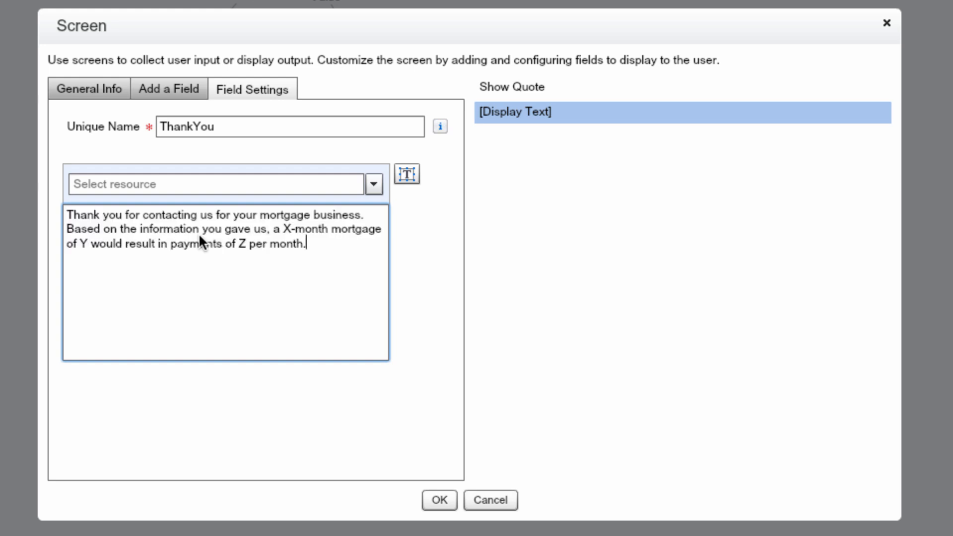
pyautogui.press('Return')
# Insert Term_months and Mortgage_Amount merge fields on their own lines below the message
pyautogui.click(374, 184)
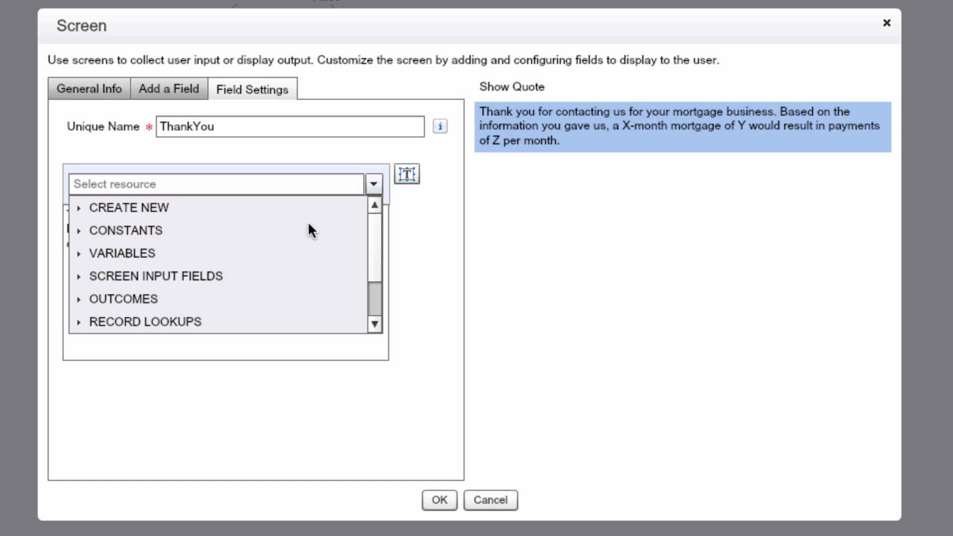
pyautogui.click(189, 280)
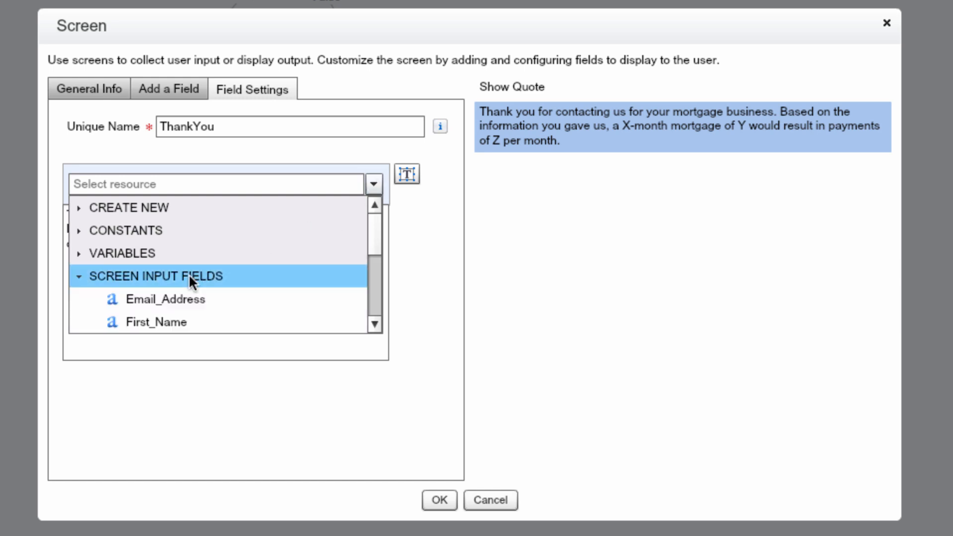
pyautogui.scroll(-3, 188, 274)
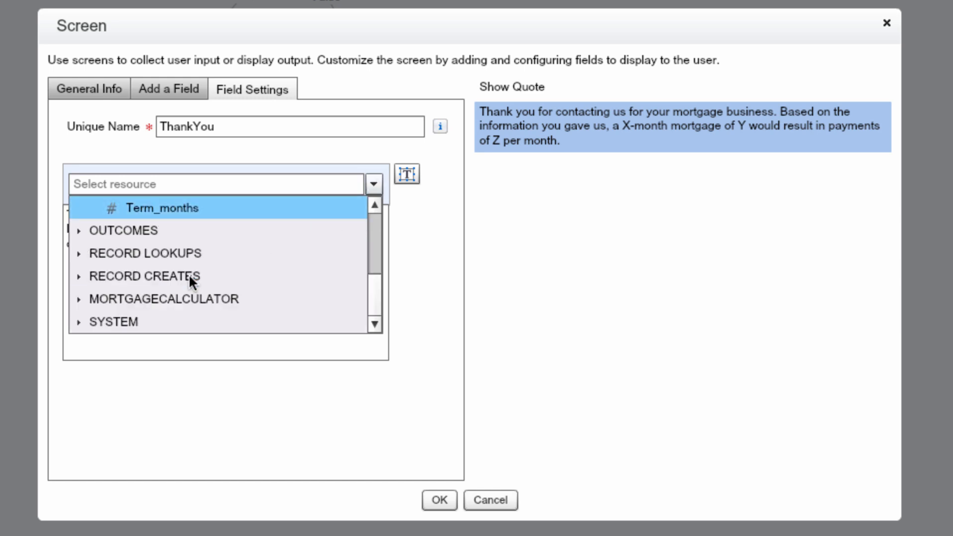
pyautogui.click(177, 209)
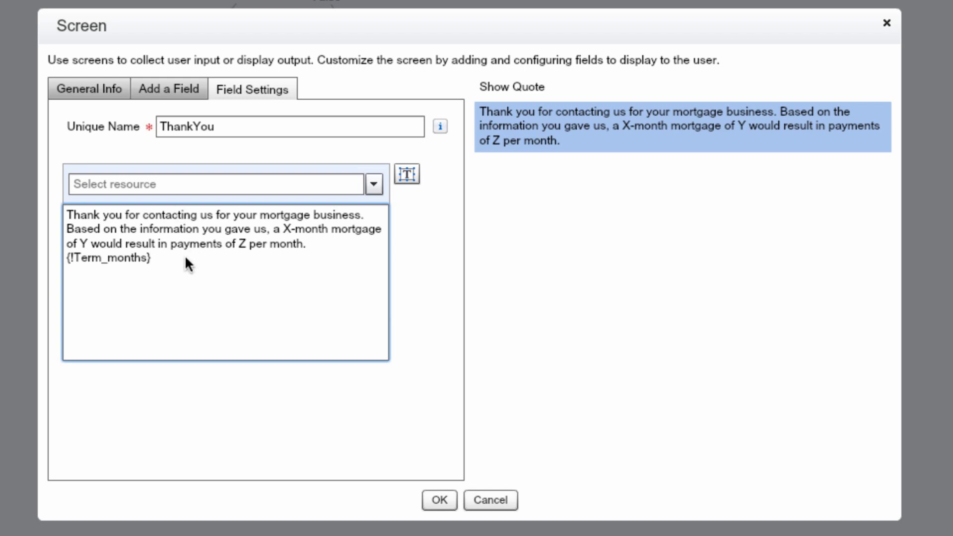
pyautogui.click(371, 185)
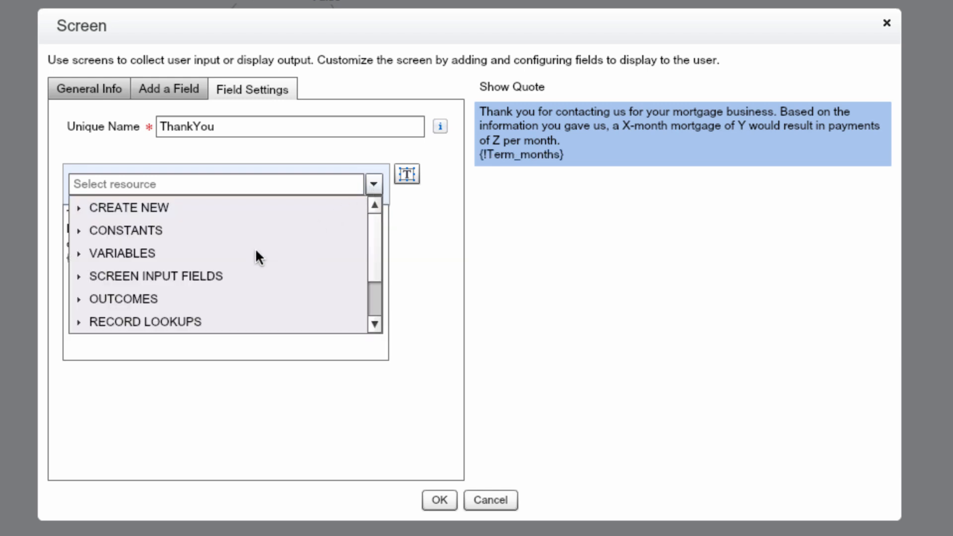
pyautogui.click(211, 279)
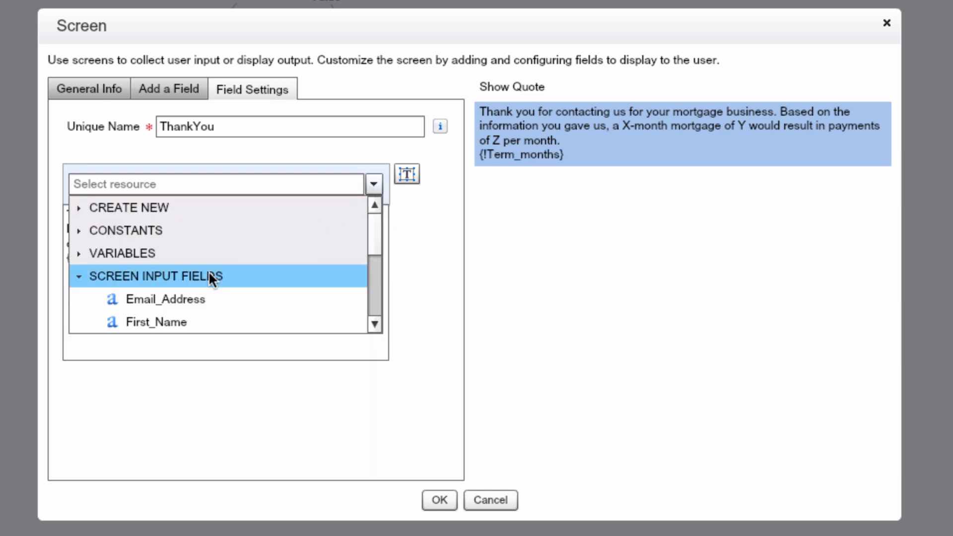
pyautogui.scroll(-3, 209, 271)
pyautogui.click(204, 210)
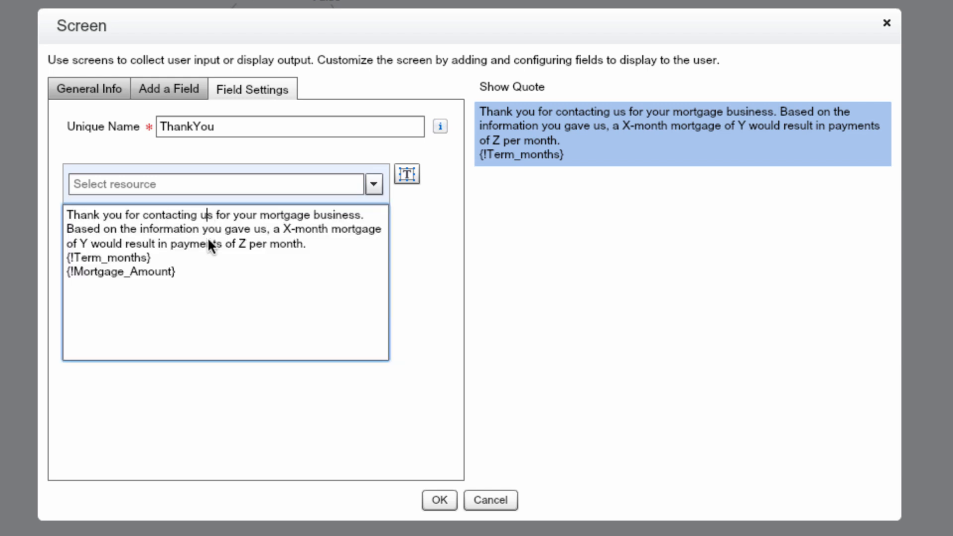
pyautogui.click(200, 269)
pyautogui.press('Return')
# Insert the vaMonthlyAmount variable merge field and select the Term_months line
pyautogui.click(373, 184)
pyautogui.click(144, 252)
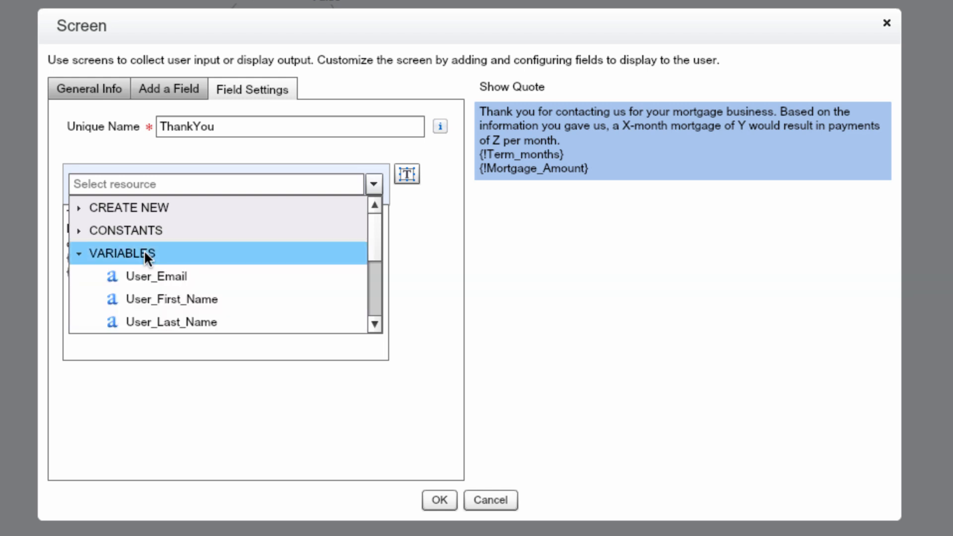
pyautogui.scroll(-3, 143, 250)
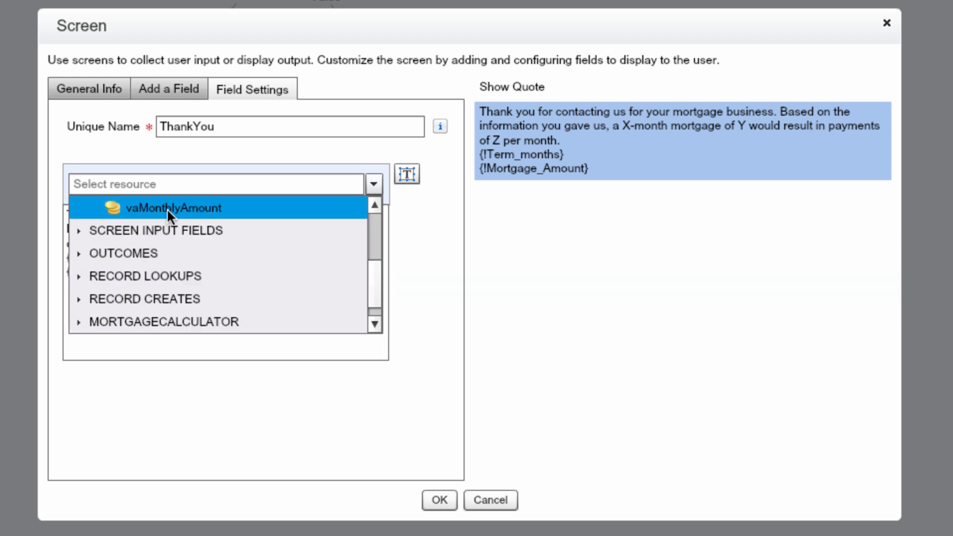
pyautogui.click(167, 208)
pyautogui.click(158, 253)
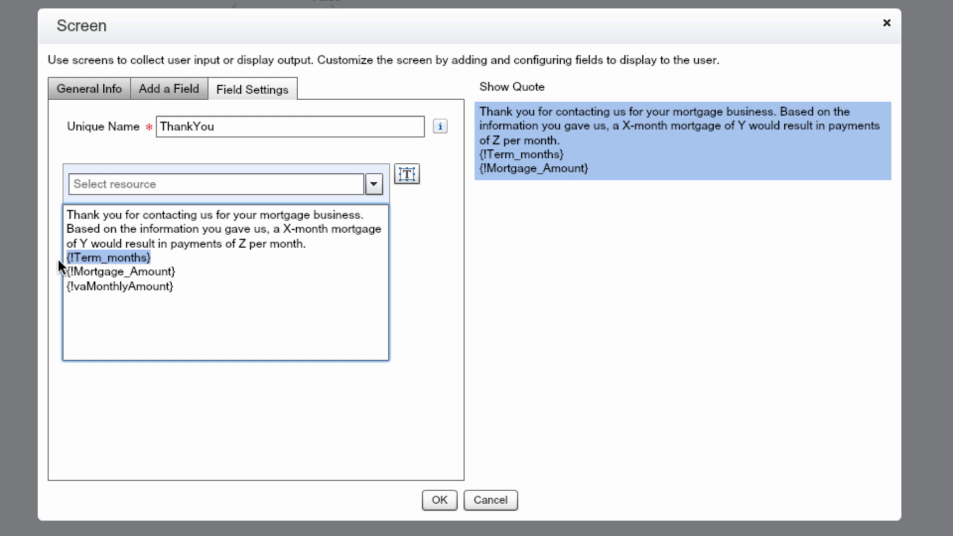
# Move the Term_months reference over the X placeholder
pyautogui.press('BackSpace')
pyautogui.click(288, 227)
pyautogui.write('{!Term_months}')
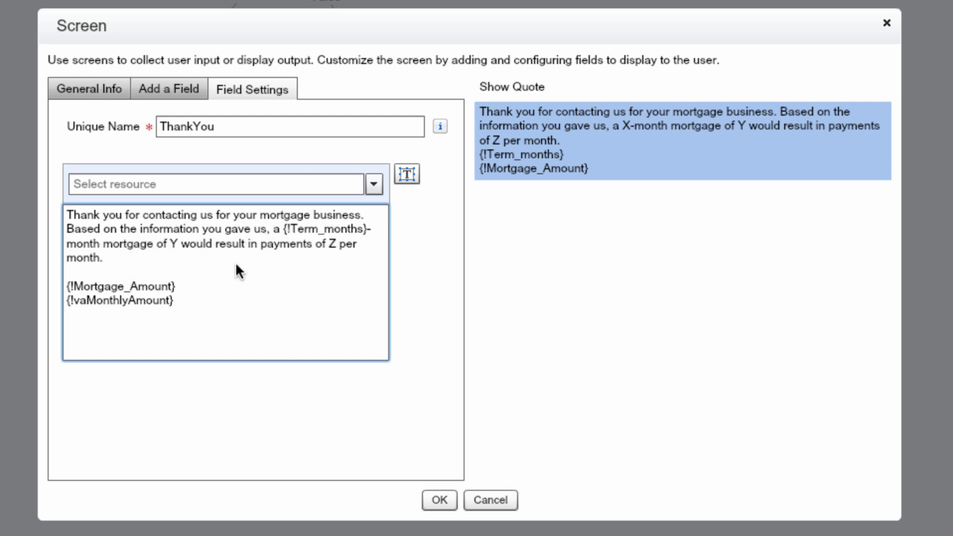
# Cut the Mortgage_Amount and vaMonthlyAmount lines and paste them over Y and Z
pyautogui.moveTo(176, 287); pyautogui.dragTo(81, 287)
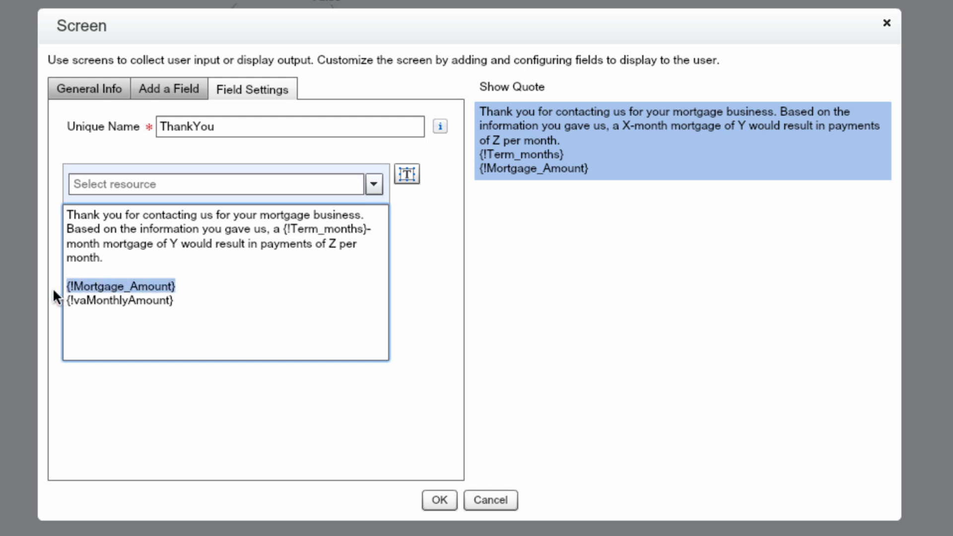
pyautogui.hotkey('ctrl', 'x')
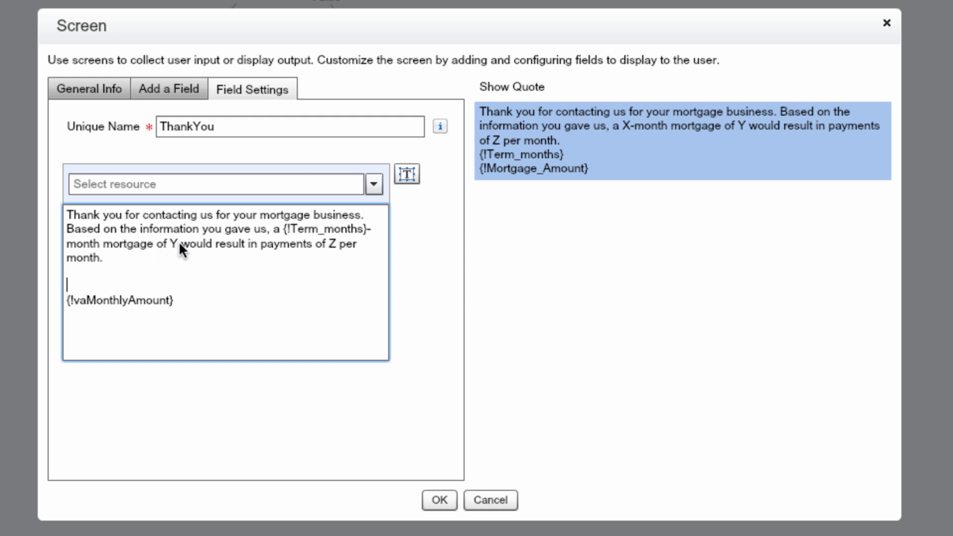
pyautogui.click(176, 242)
pyautogui.hotkey('ctrl', 'v')
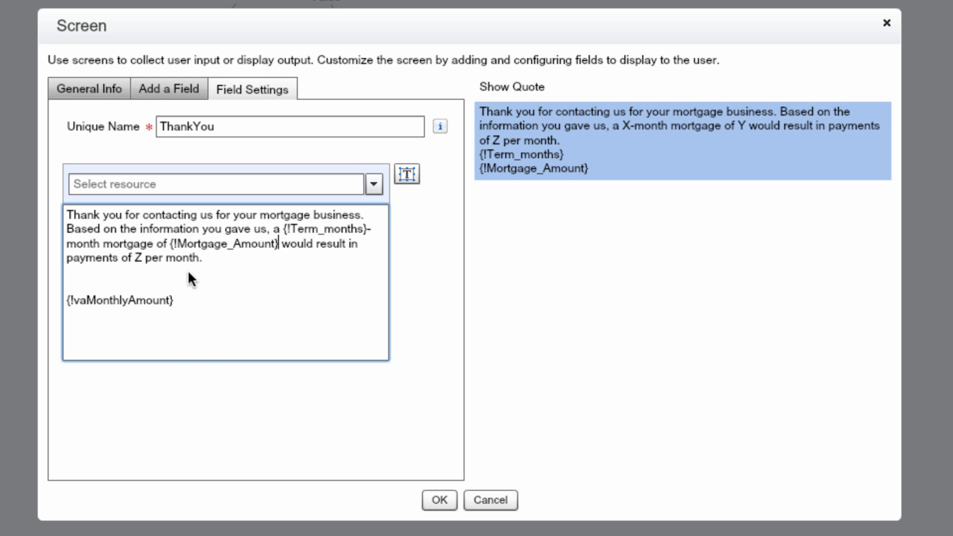
pyautogui.moveTo(188, 299); pyautogui.dragTo(53, 304)
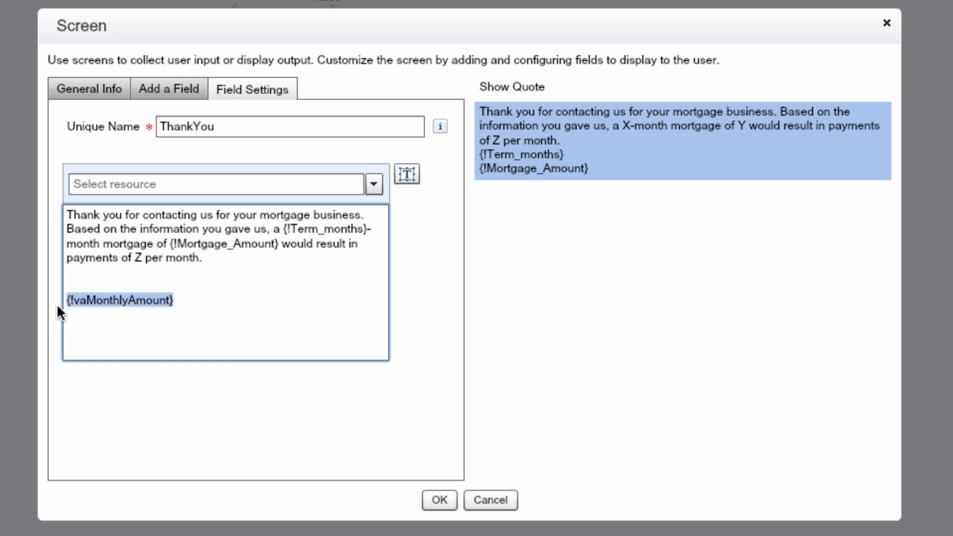
pyautogui.hotkey('ctrl', 'x')
pyautogui.click(141, 255)
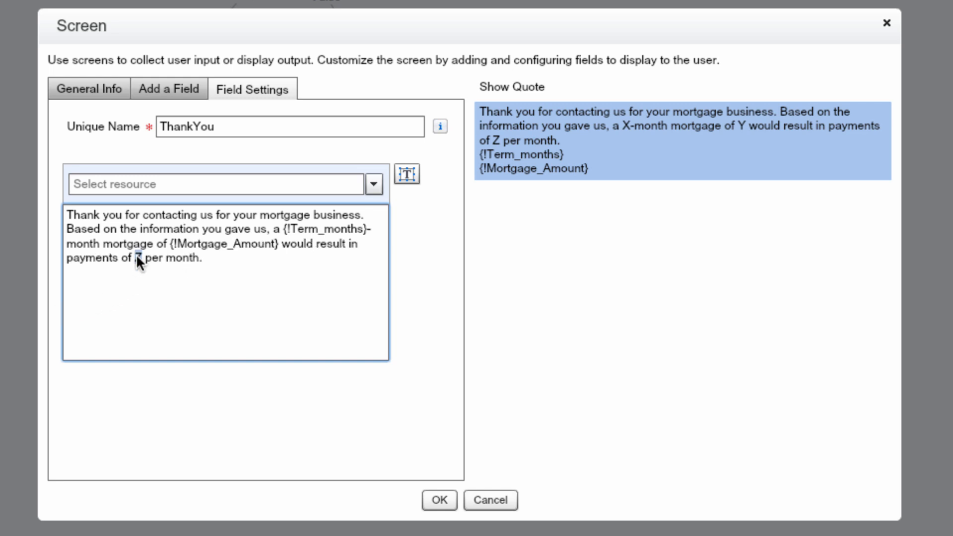
pyautogui.hotkey('ctrl', 'v')
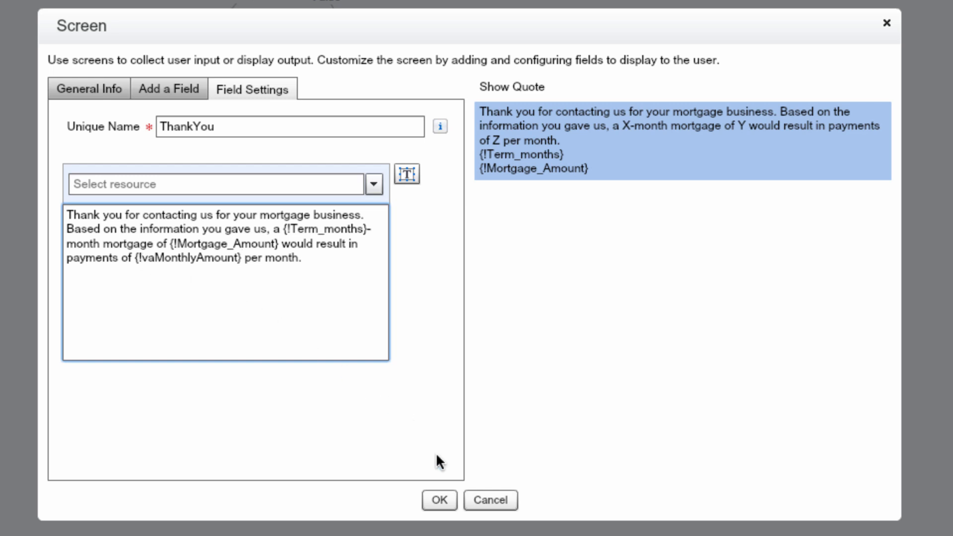
# Close the Show Quote screen editor, connect Calculate Quote to Show Quote, and save the flow
pyautogui.click(441, 497)
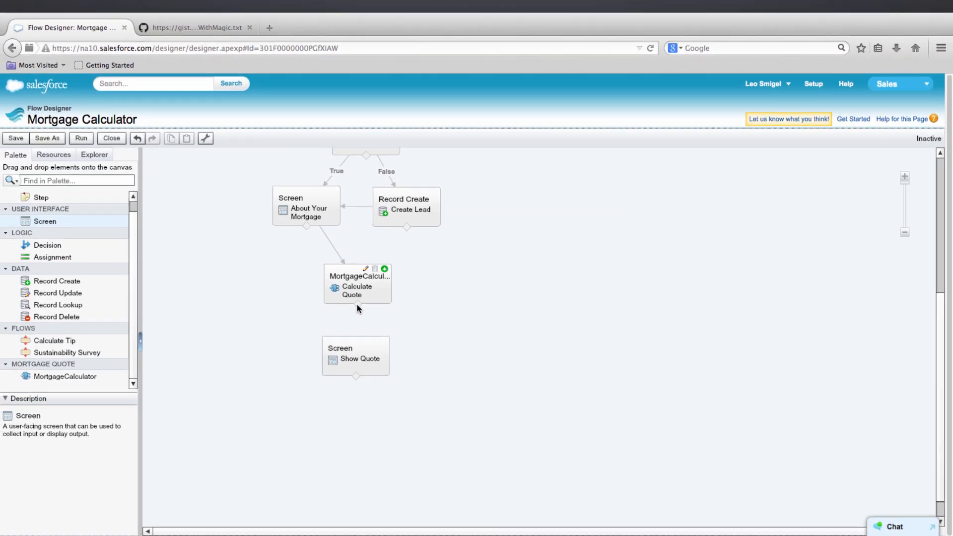
pyautogui.moveTo(357, 305); pyautogui.dragTo(357, 347)
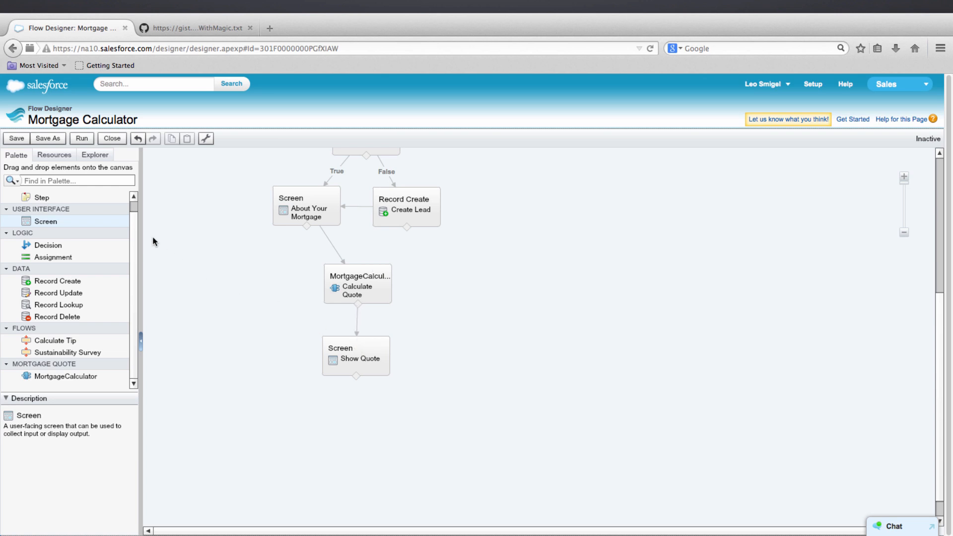
pyautogui.click(17, 138)
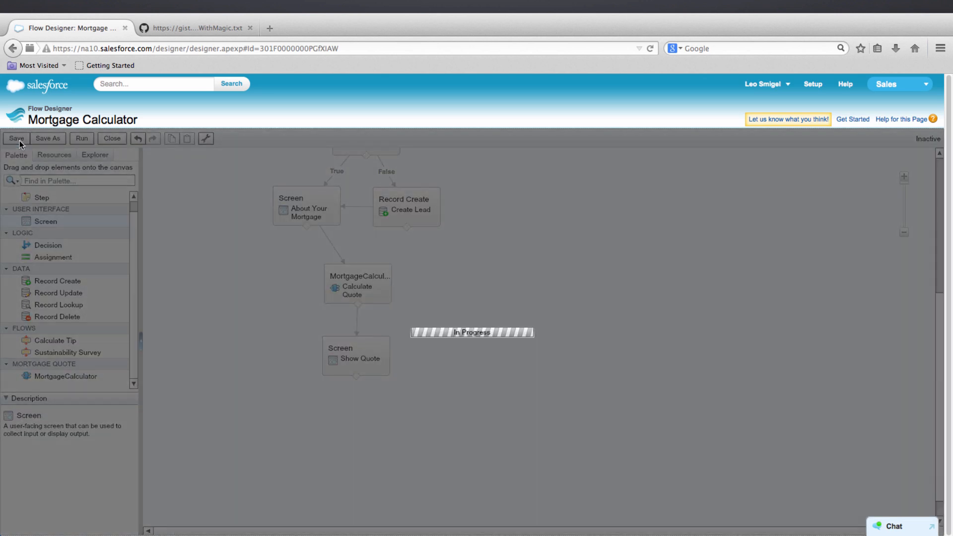
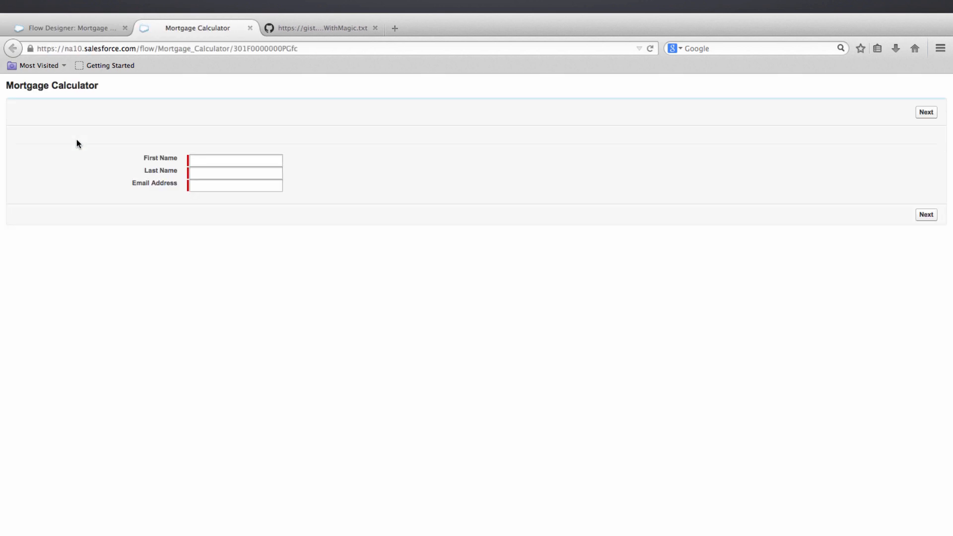
pyautogui.click(202, 159)
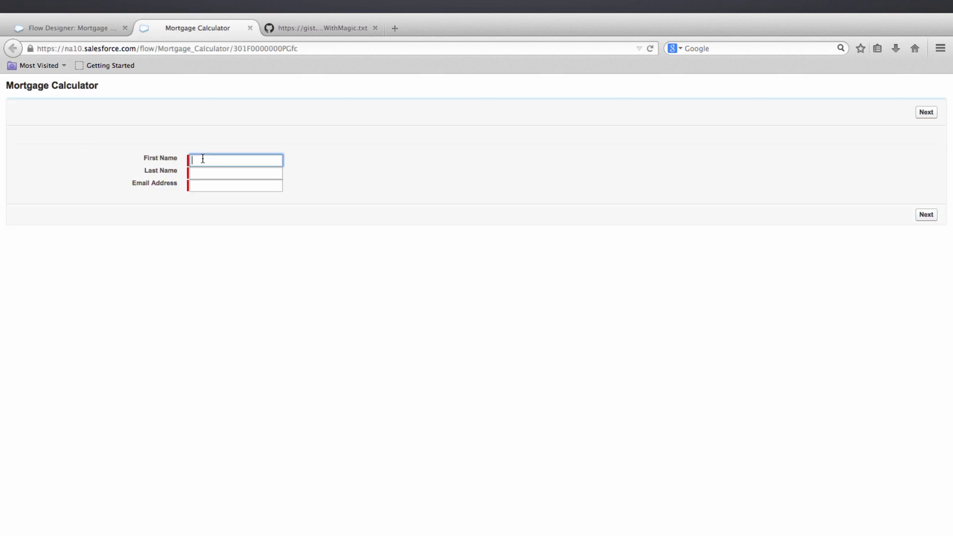
pyautogui.write('Flow')
pyautogui.press('Tab')
pyautogui.write('Test')
pyautogui.press('Tab')
pyautogui.write('test')
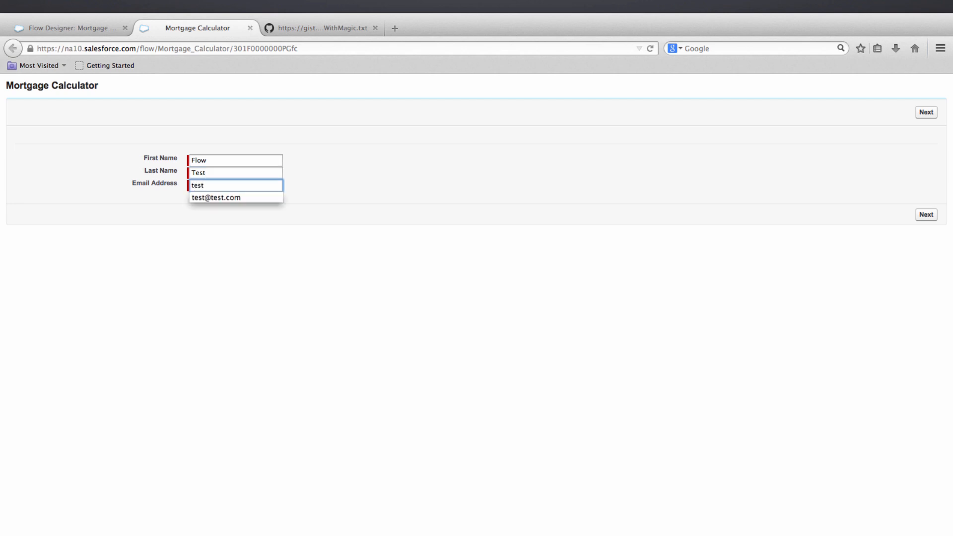
pyautogui.press('Down')
pyautogui.press('Tab')
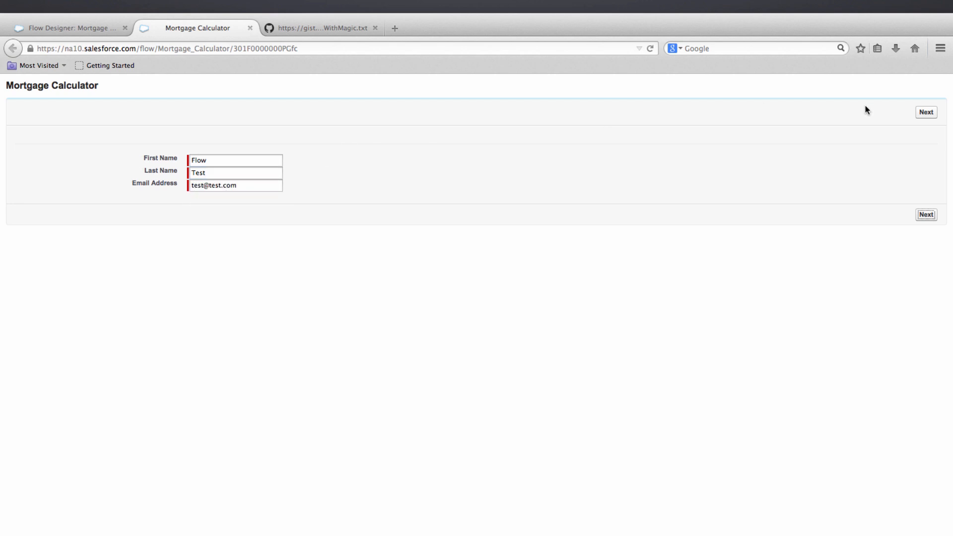
pyautogui.click(921, 114)
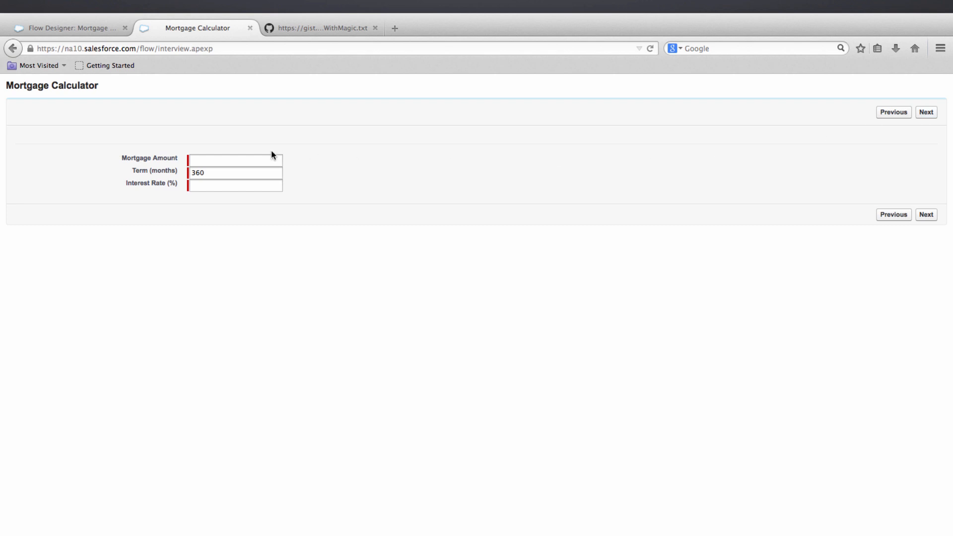
# Enter $150,000 at 3.275% and calculate the $654.87 monthly payment
pyautogui.click(237, 161)
pyautogui.write('150000')
pyautogui.press('Tab')
pyautogui.press('Tab')
pyautogui.write('3.275')
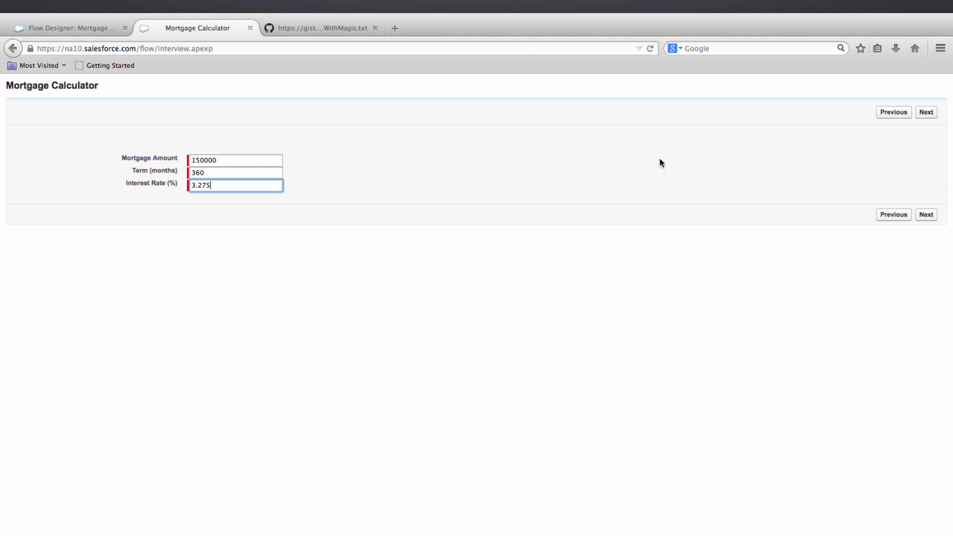
pyautogui.click(924, 215)
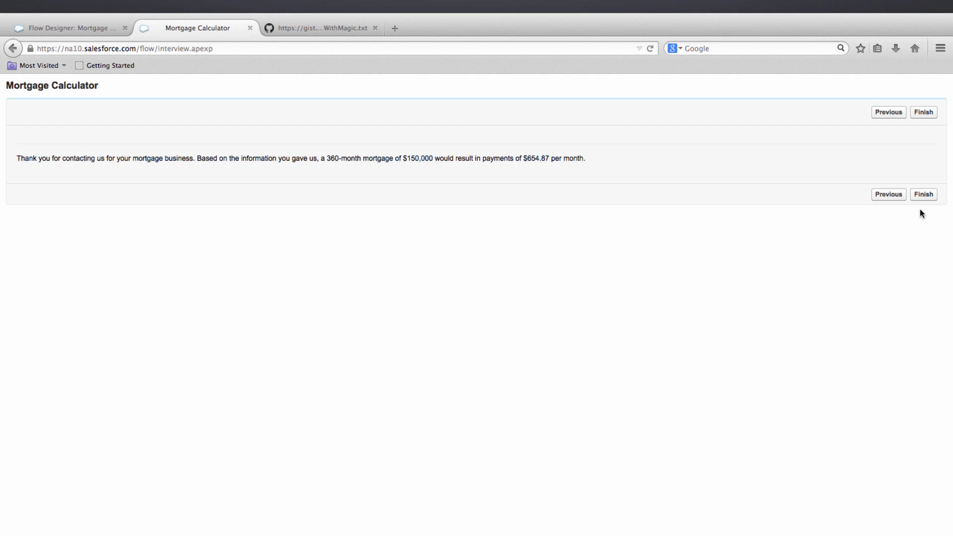
pyautogui.click(923, 194)
pyautogui.click(234, 160)
pyautogui.write('F')
pyautogui.press('Down')
pyautogui.press('Tab')
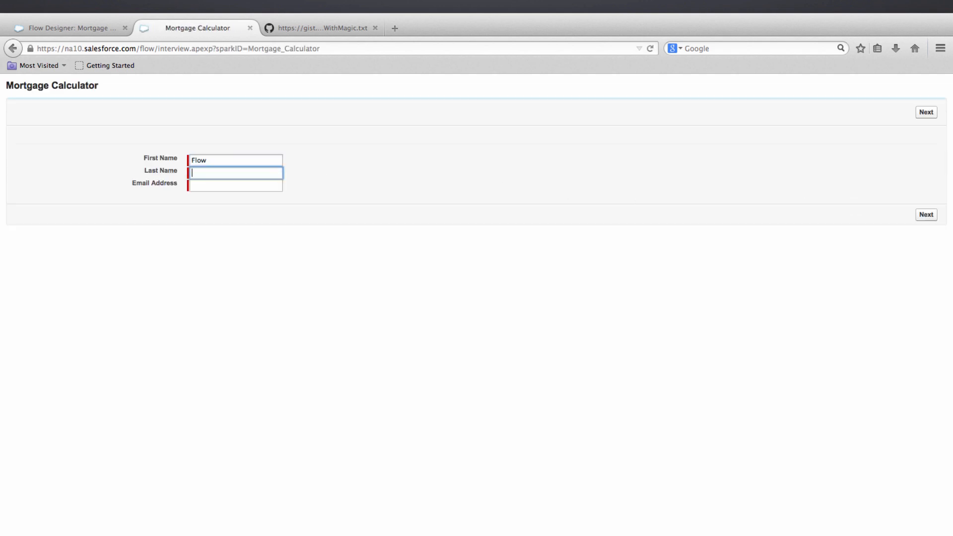
pyautogui.write('T')
pyautogui.press('Down')
pyautogui.press('Tab')
pyautogui.write('tes')
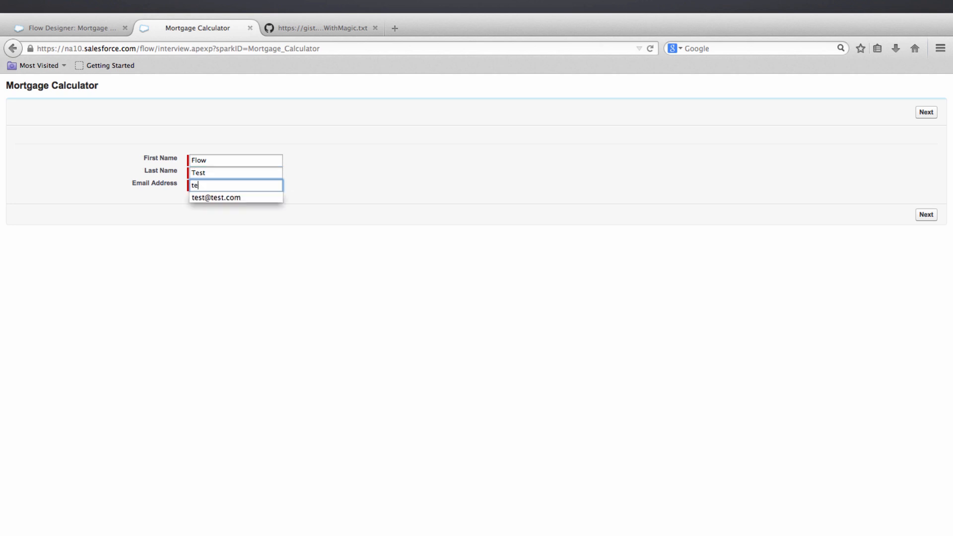
pyautogui.write('t')
pyautogui.press('Down')
pyautogui.press('Tab')
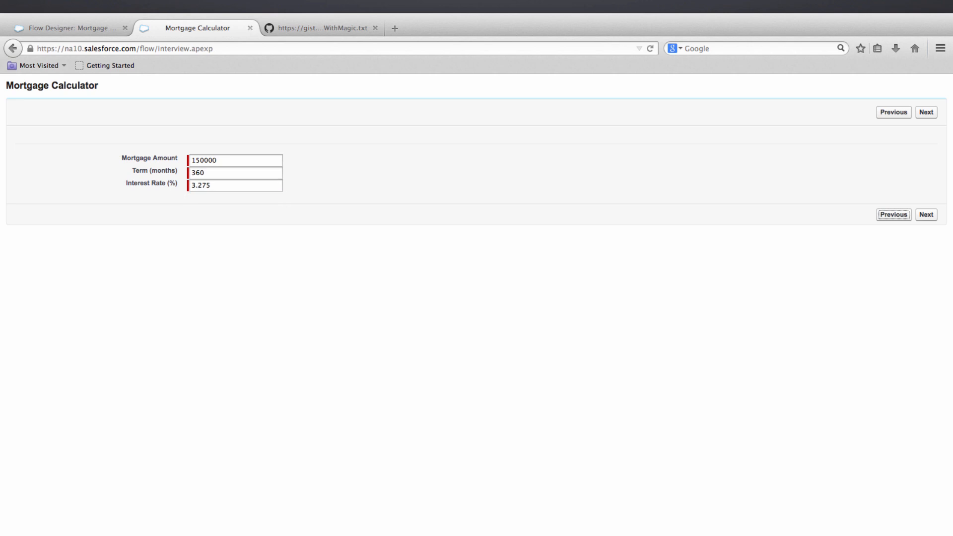
# Keep the same mortgage values and recalculate the $654.87 monthly payment
pyautogui.click(921, 216)
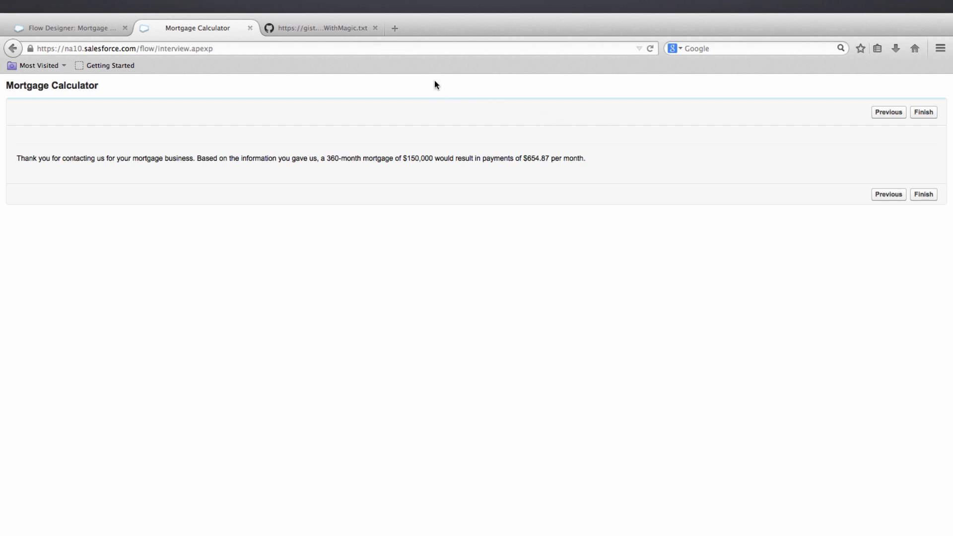
# Navigate the other browser tab to na10.salesforce.com's home page
pyautogui.click(325, 28)
pyautogui.click(298, 47)
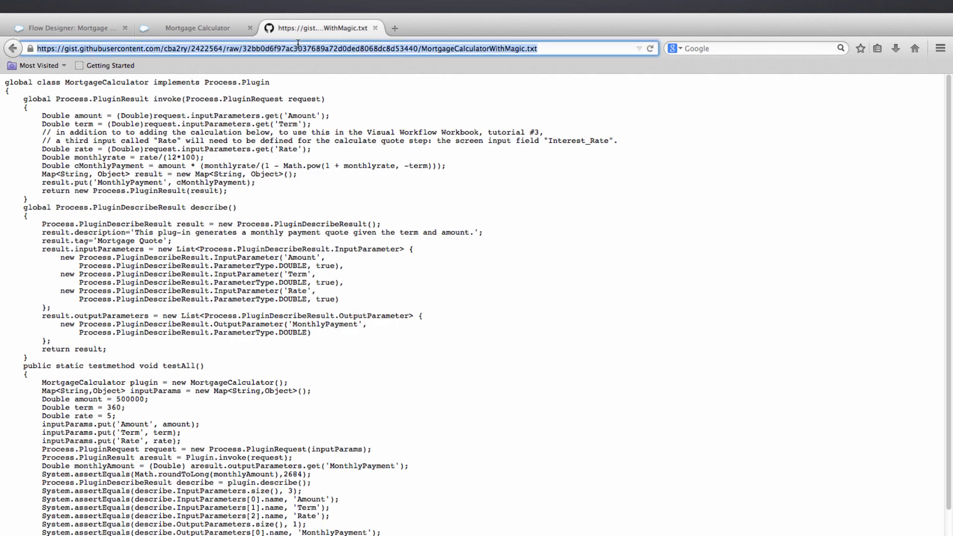
pyautogui.write('https://na10.salesforce.com/')
pyautogui.press('Return')
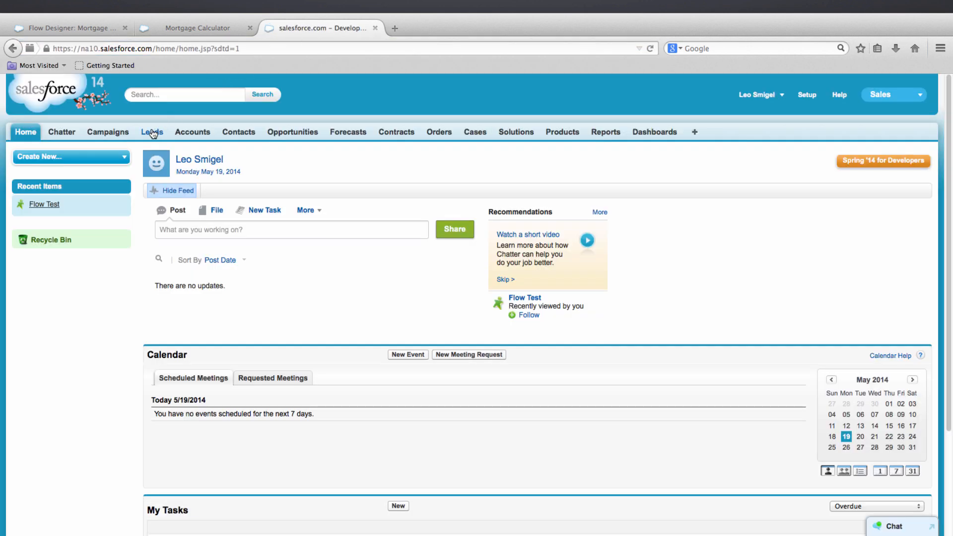
# Show the My Unread Leads list on the Leads tab to find Test, Flow
pyautogui.click(151, 133)
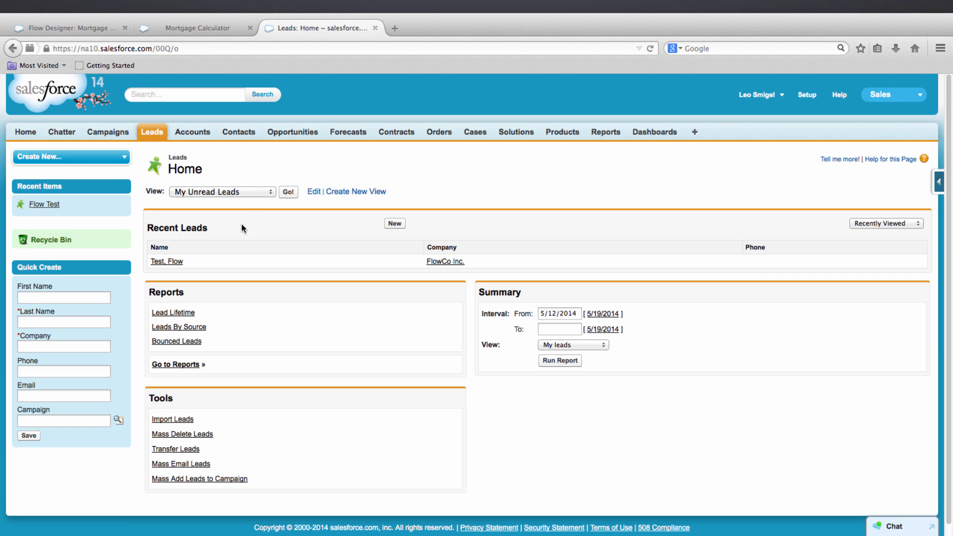
pyautogui.click(288, 192)
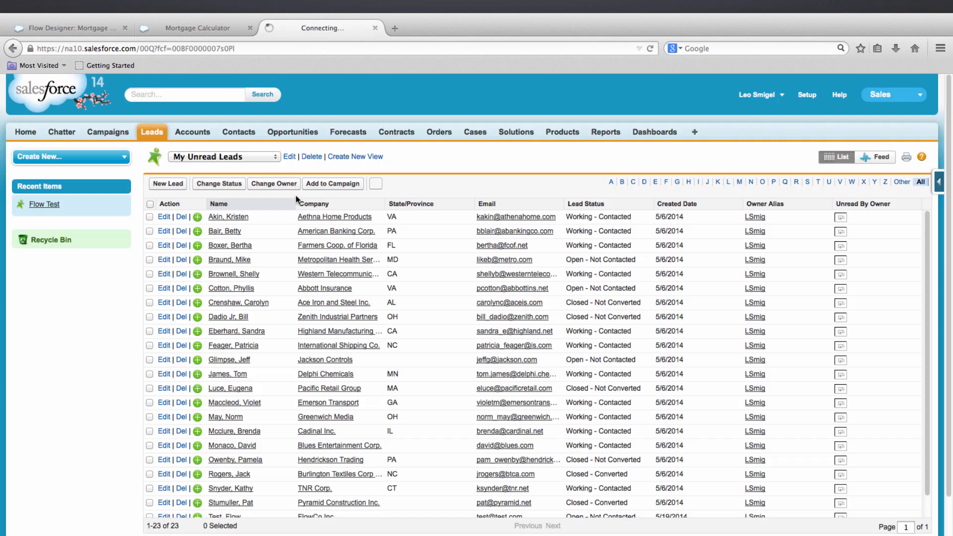
pyautogui.scroll(-1, 253, 301)
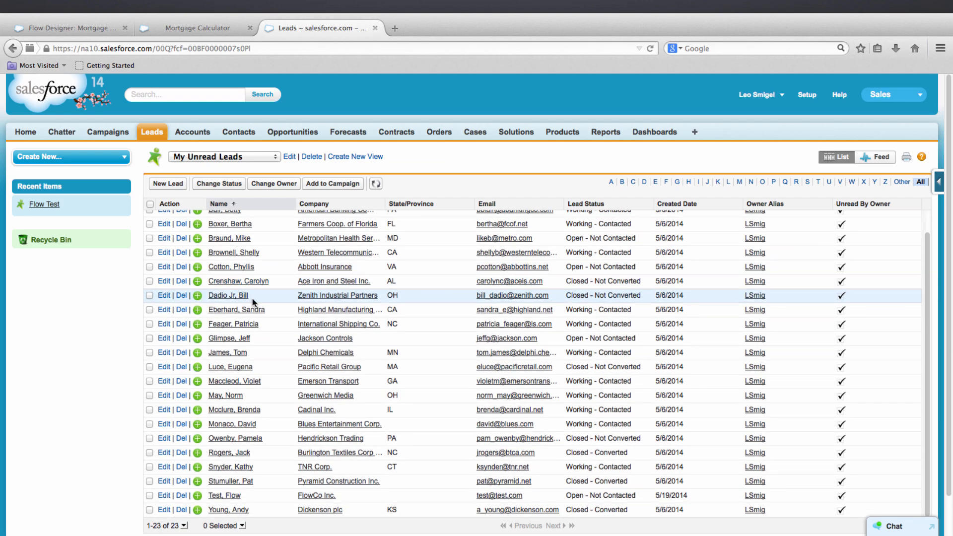